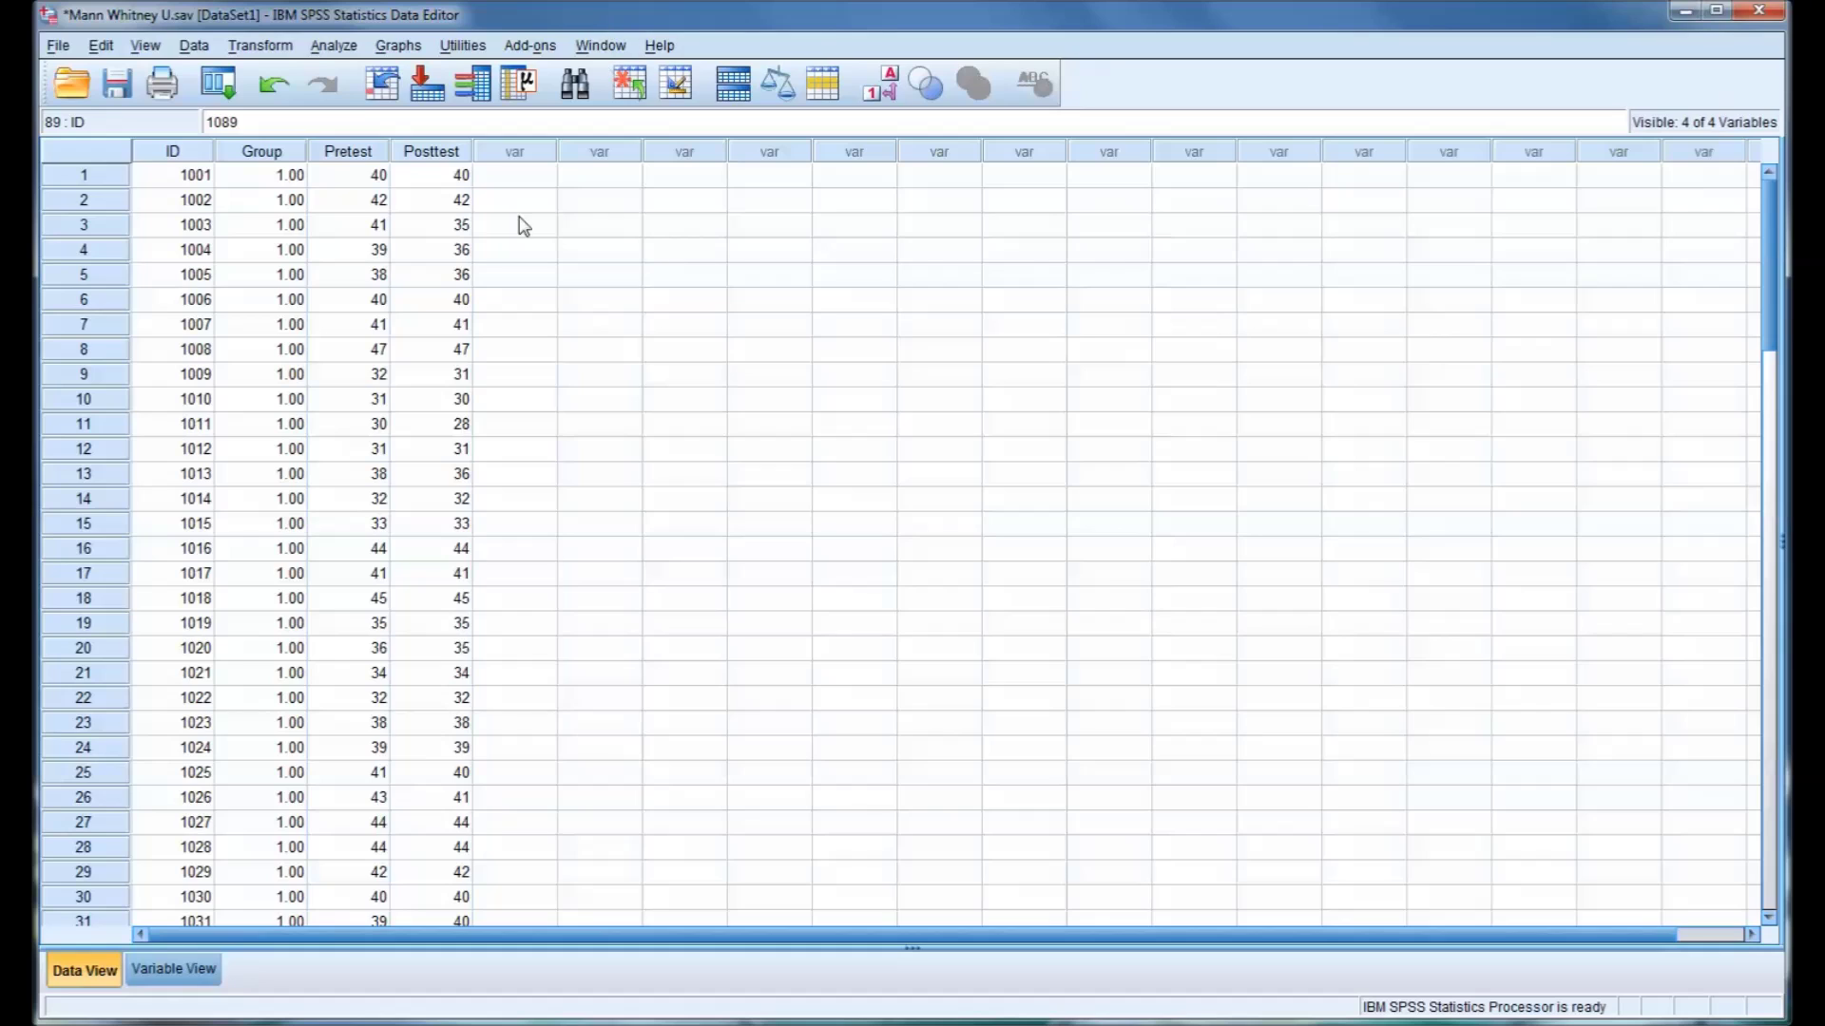
- Select the ID column and scroll through the case IDs
click(173, 152)
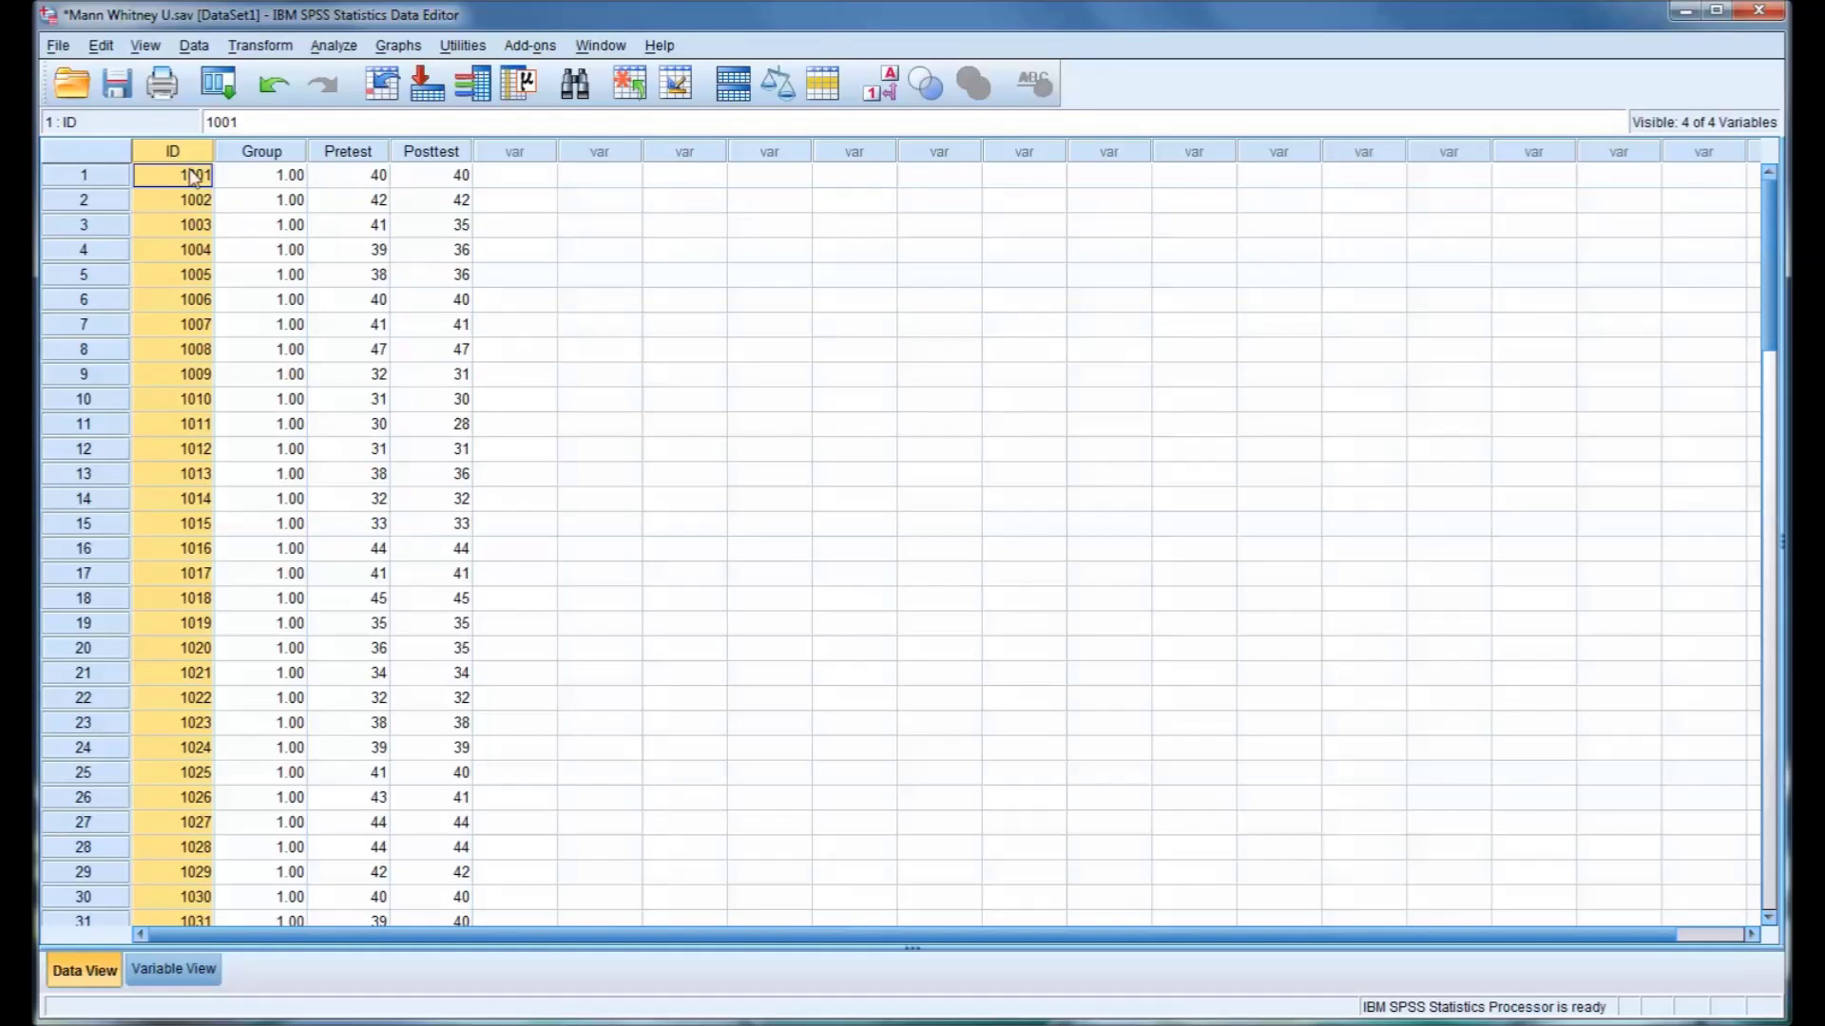
scroll(195, 261, down, 14)
scroll(195, 261, down, 8)
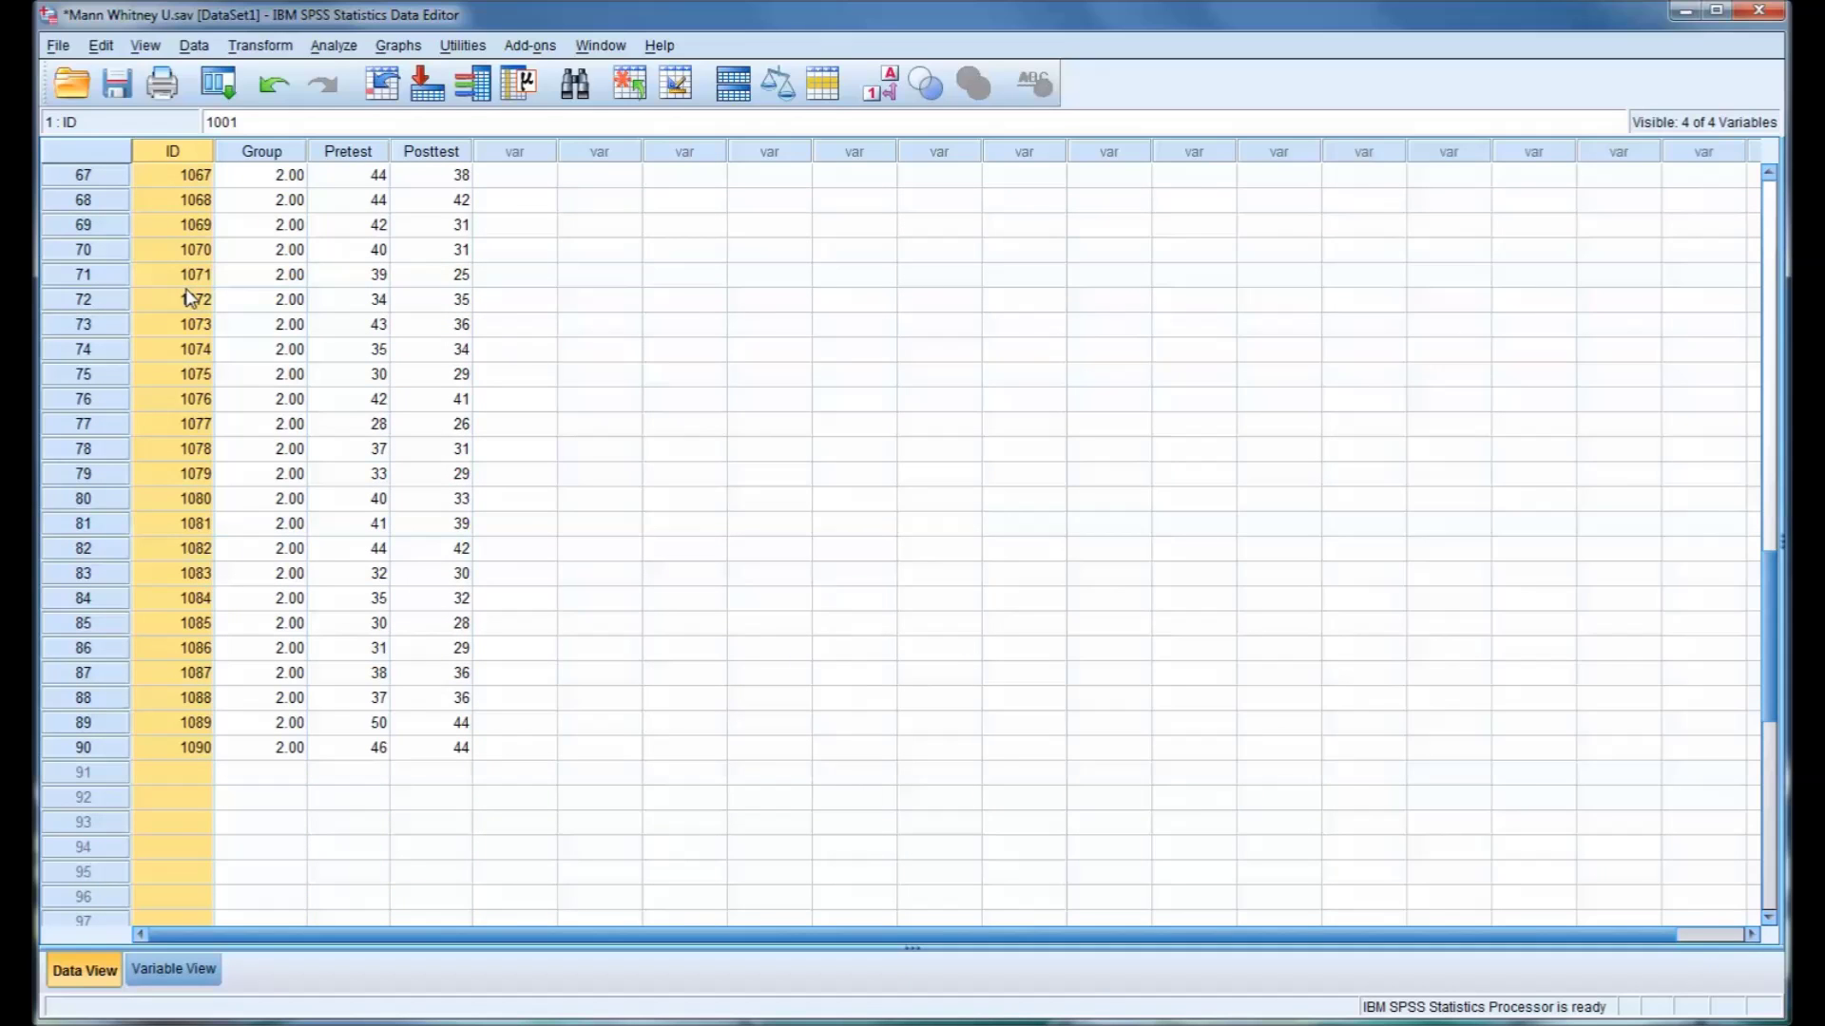
scroll(190, 298, up, 19)
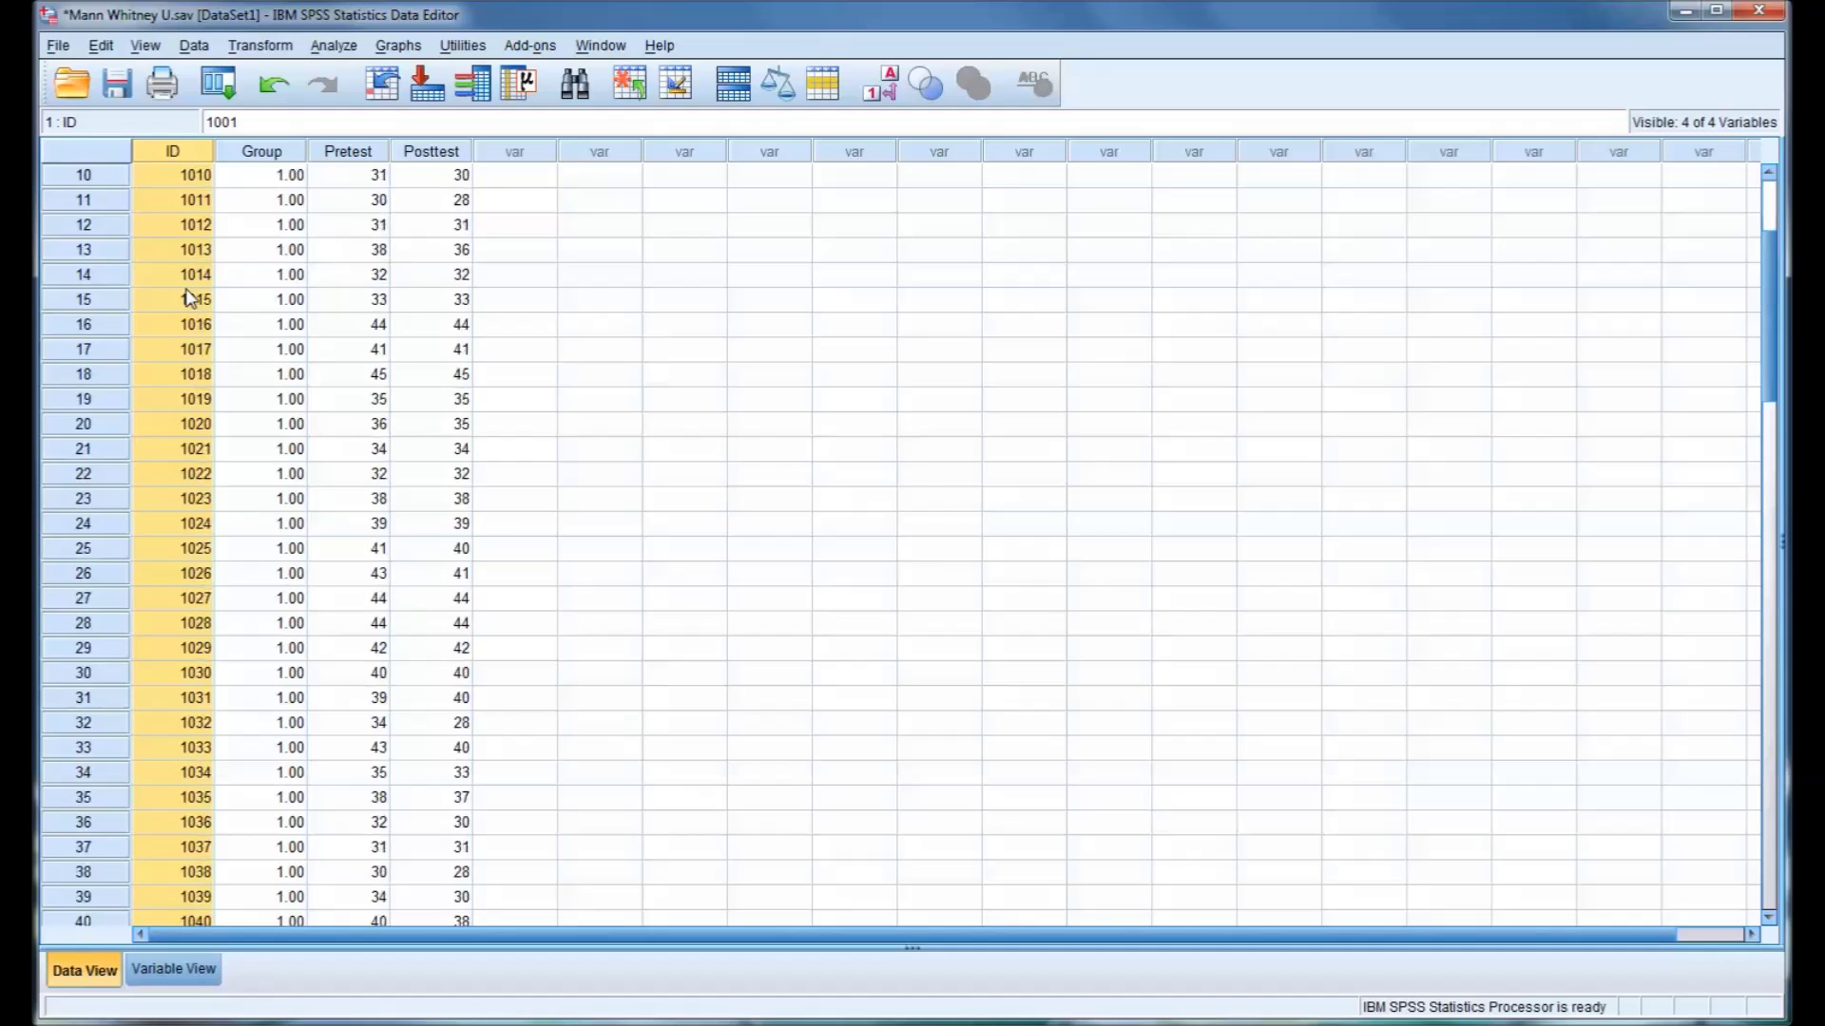
scroll(190, 297, up, 3)
- Show the Group column's value labels Control and CBT instead of 1.00 and 2.00
click(273, 158)
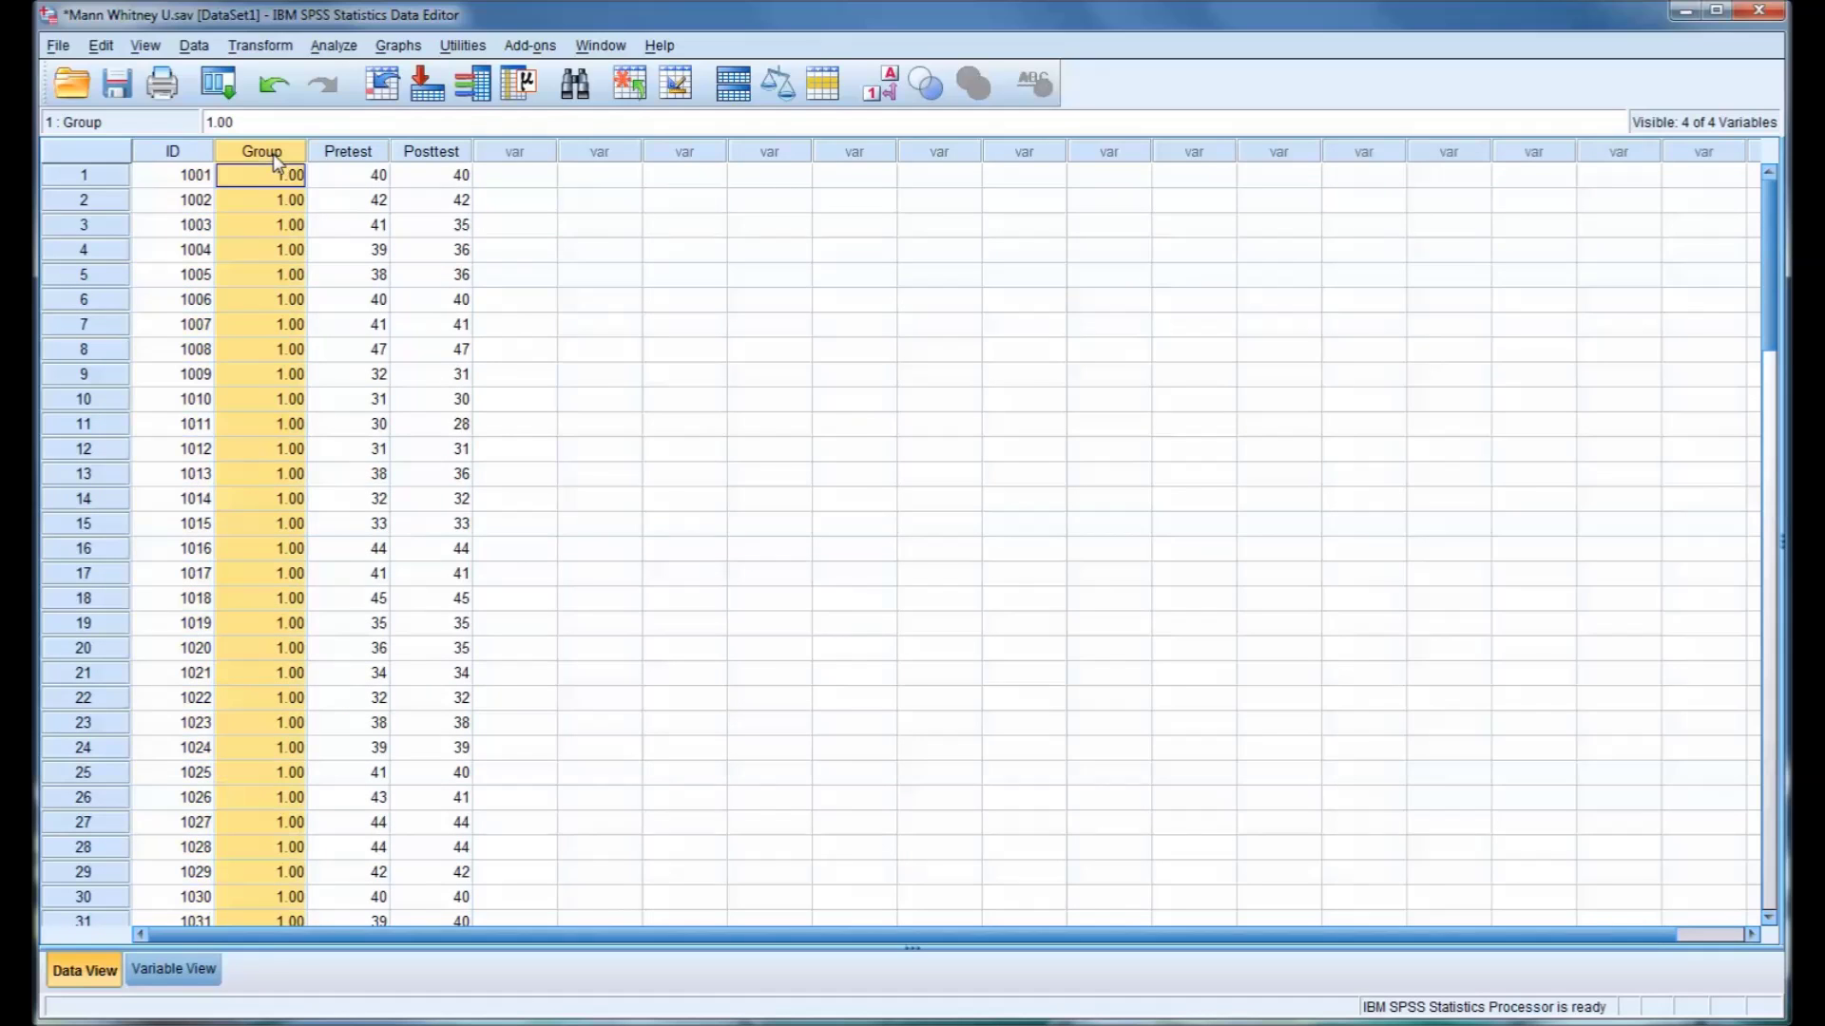
click(880, 84)
scroll(447, 249, down, 7)
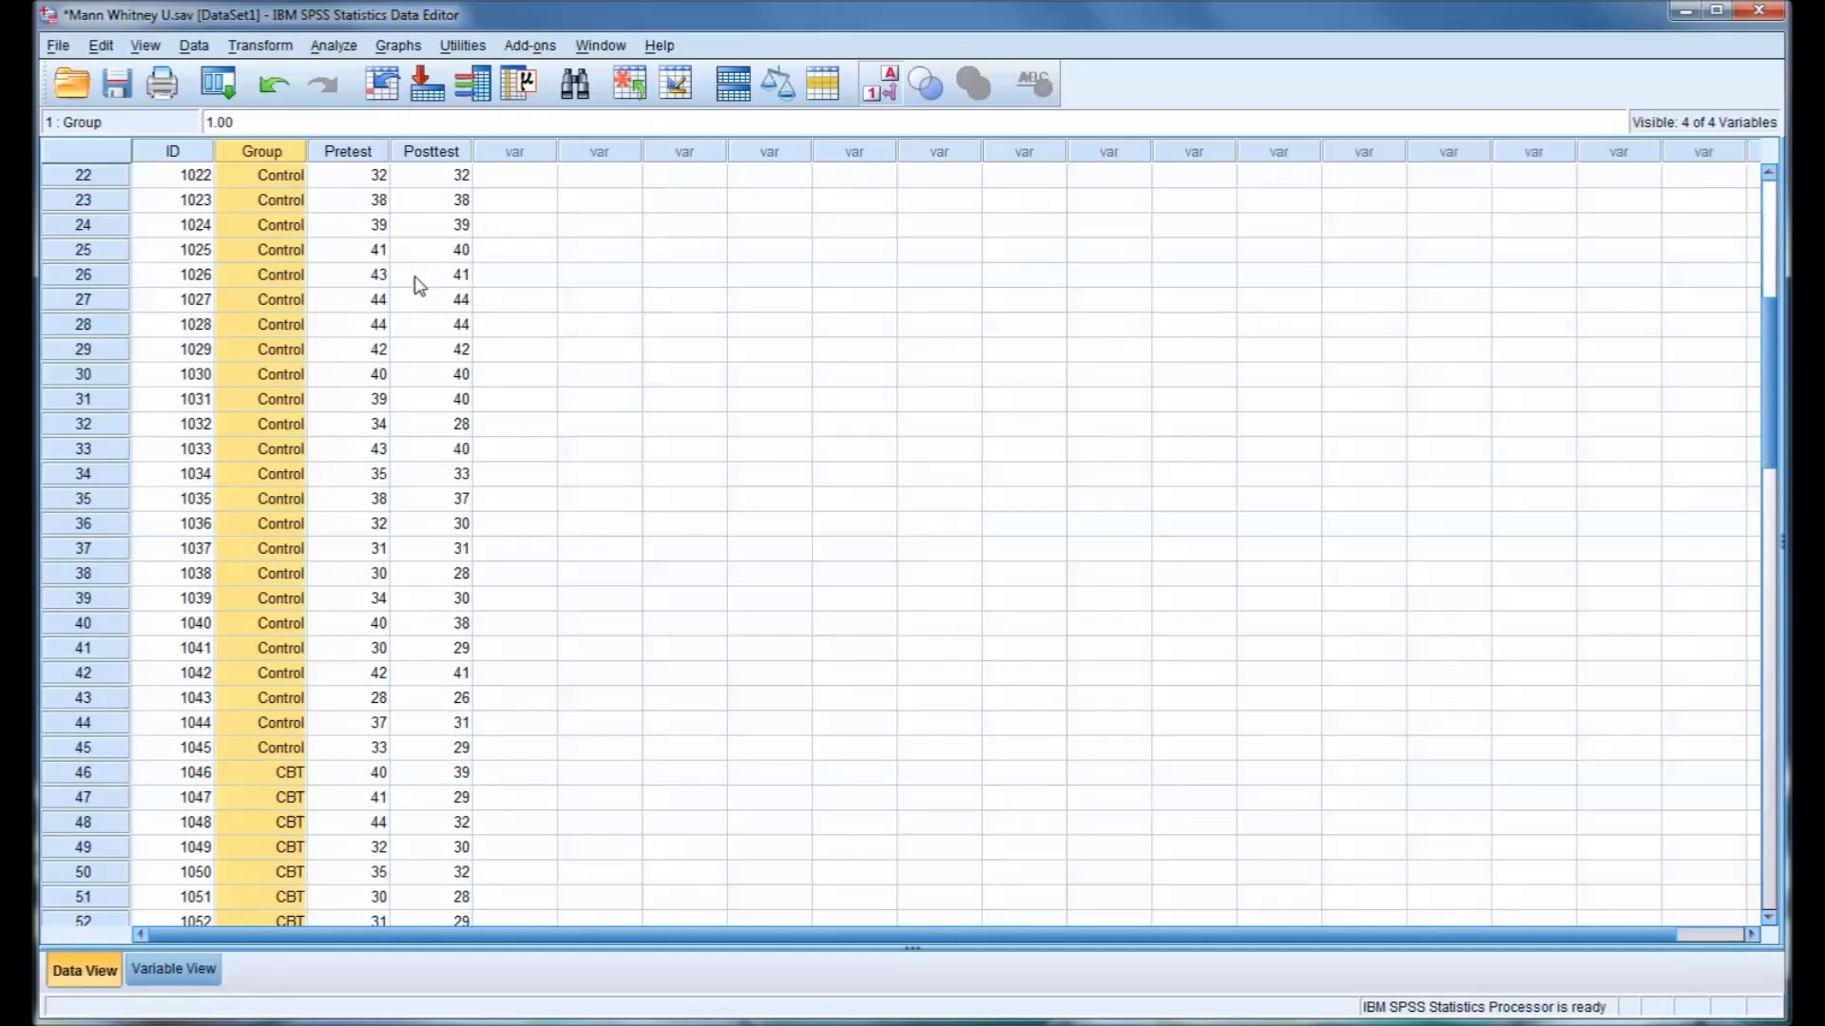
scroll(388, 496, down, 10)
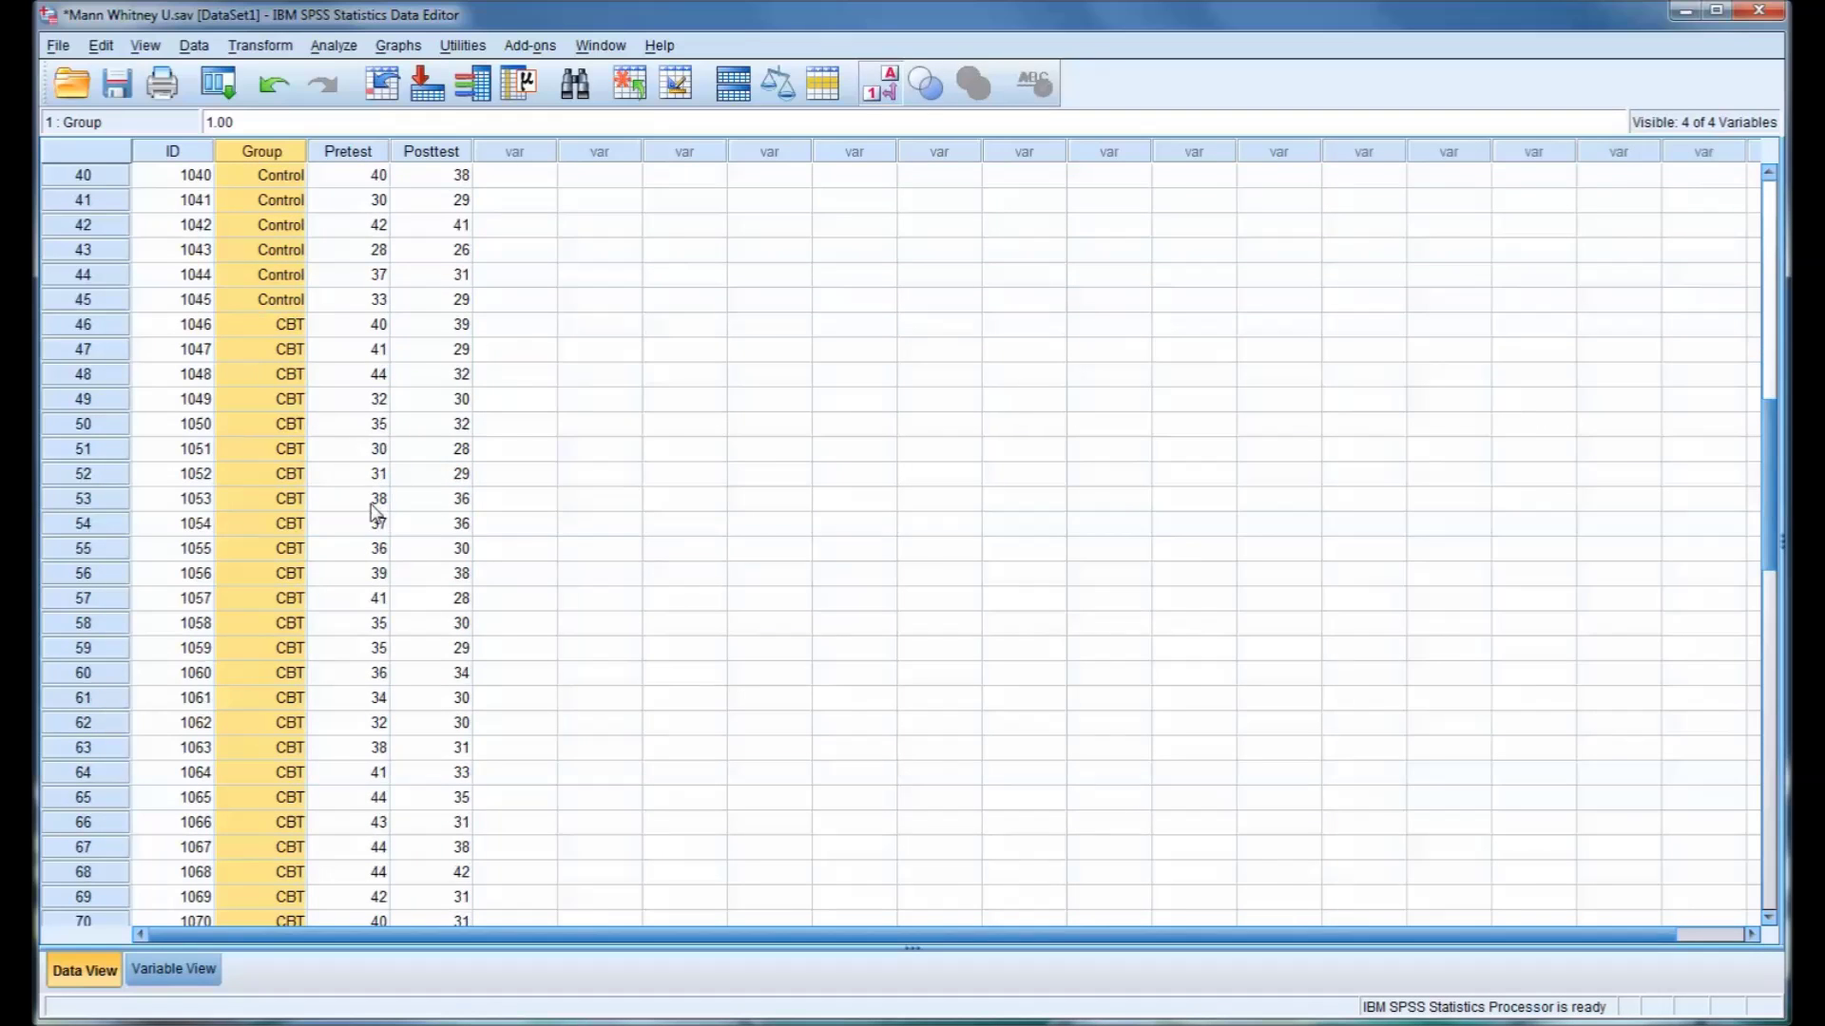
scroll(377, 514, down, 3)
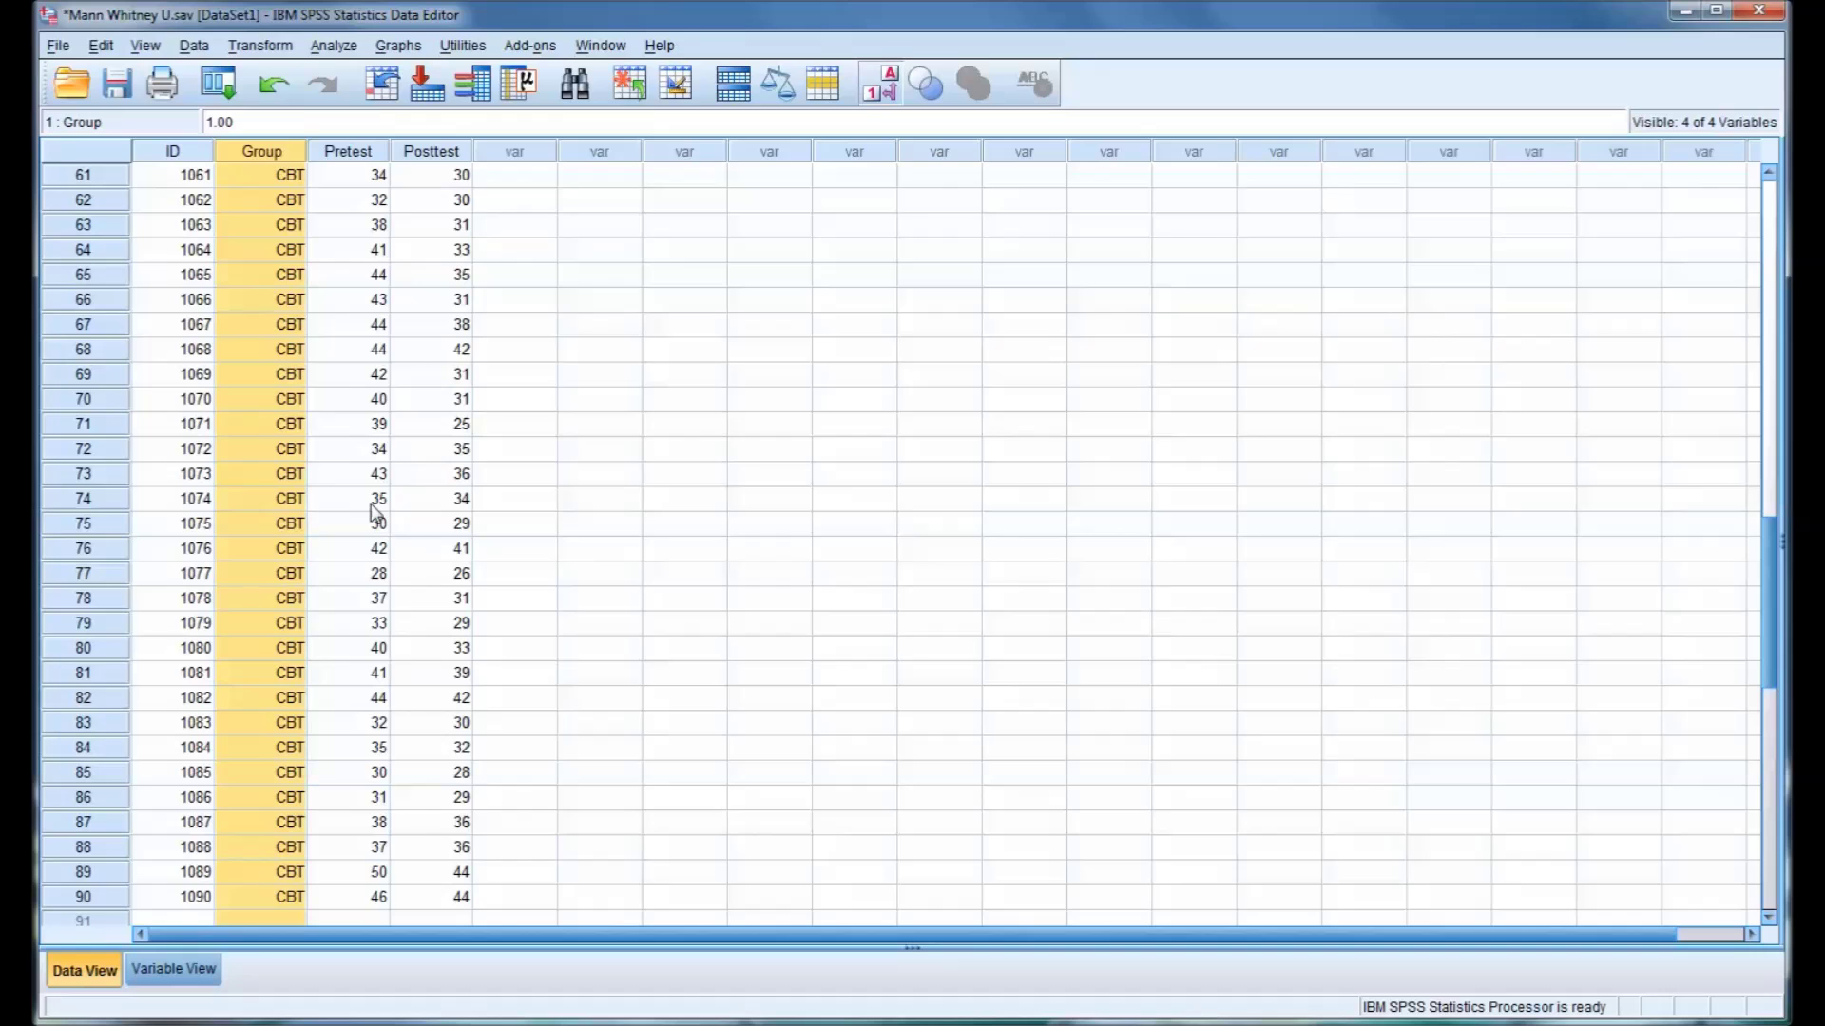
scroll(376, 513, up, 14)
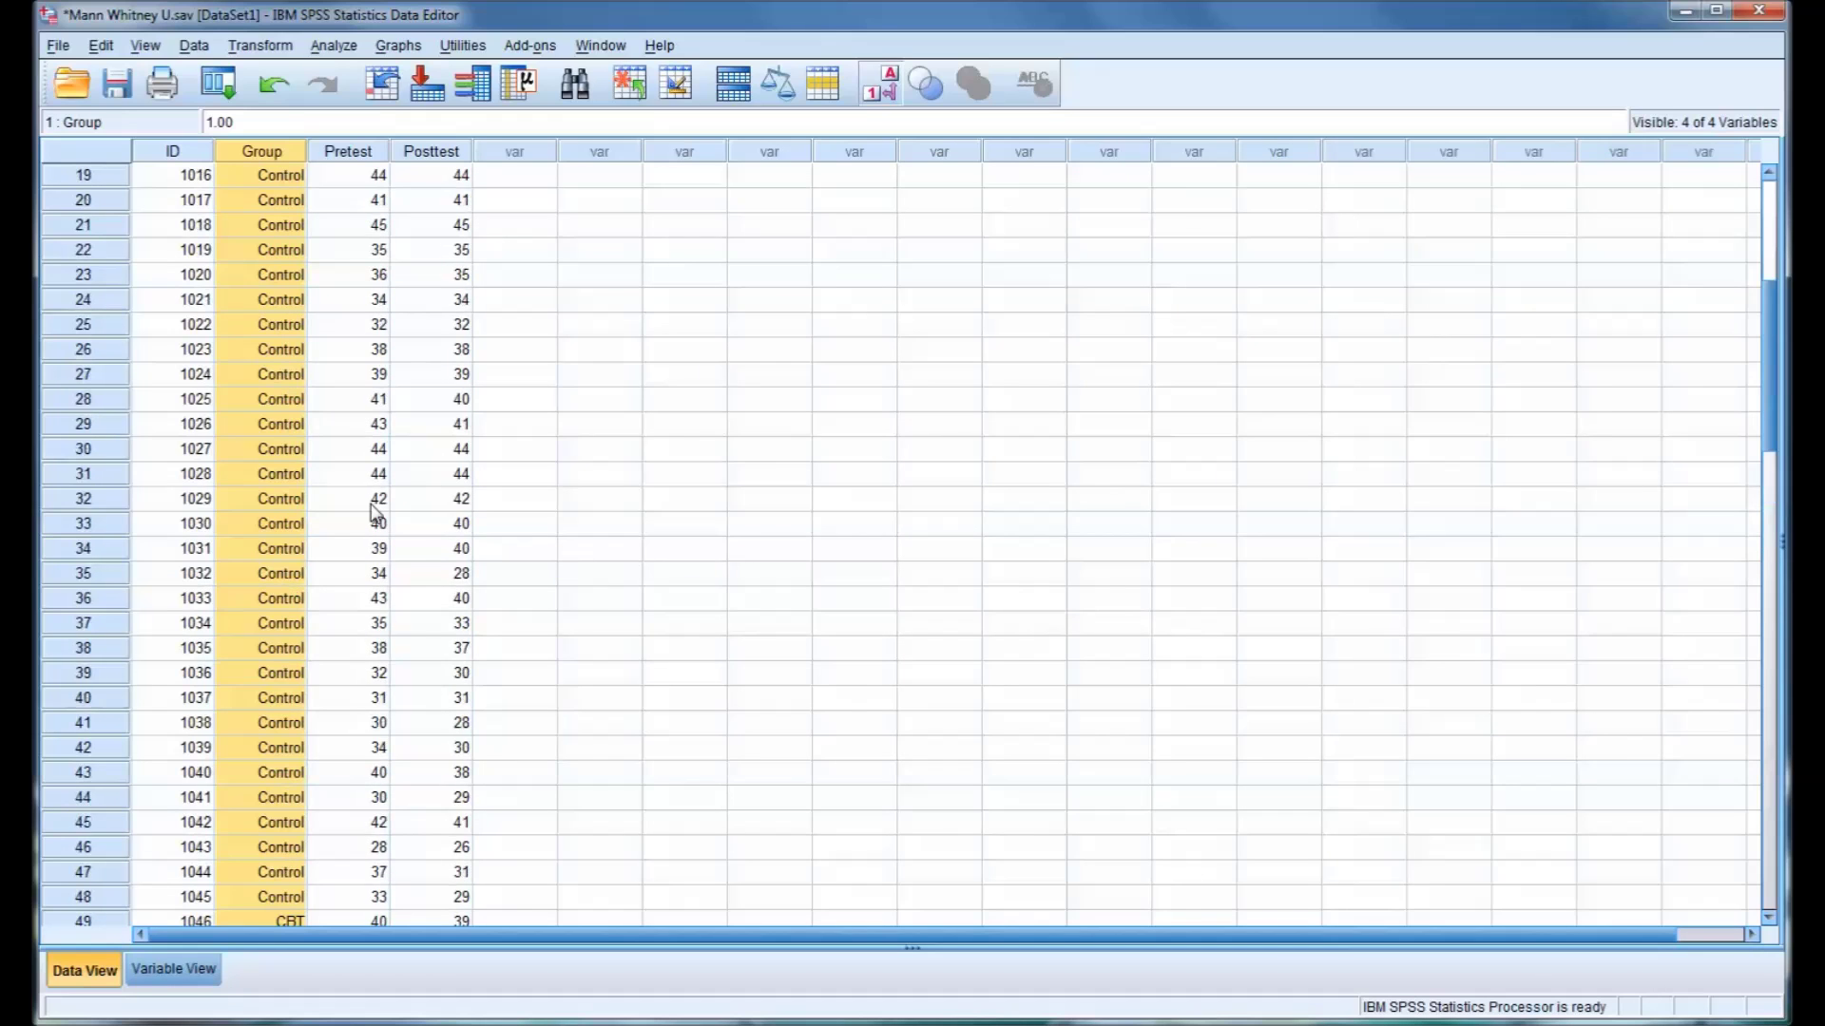
scroll(376, 513, up, 6)
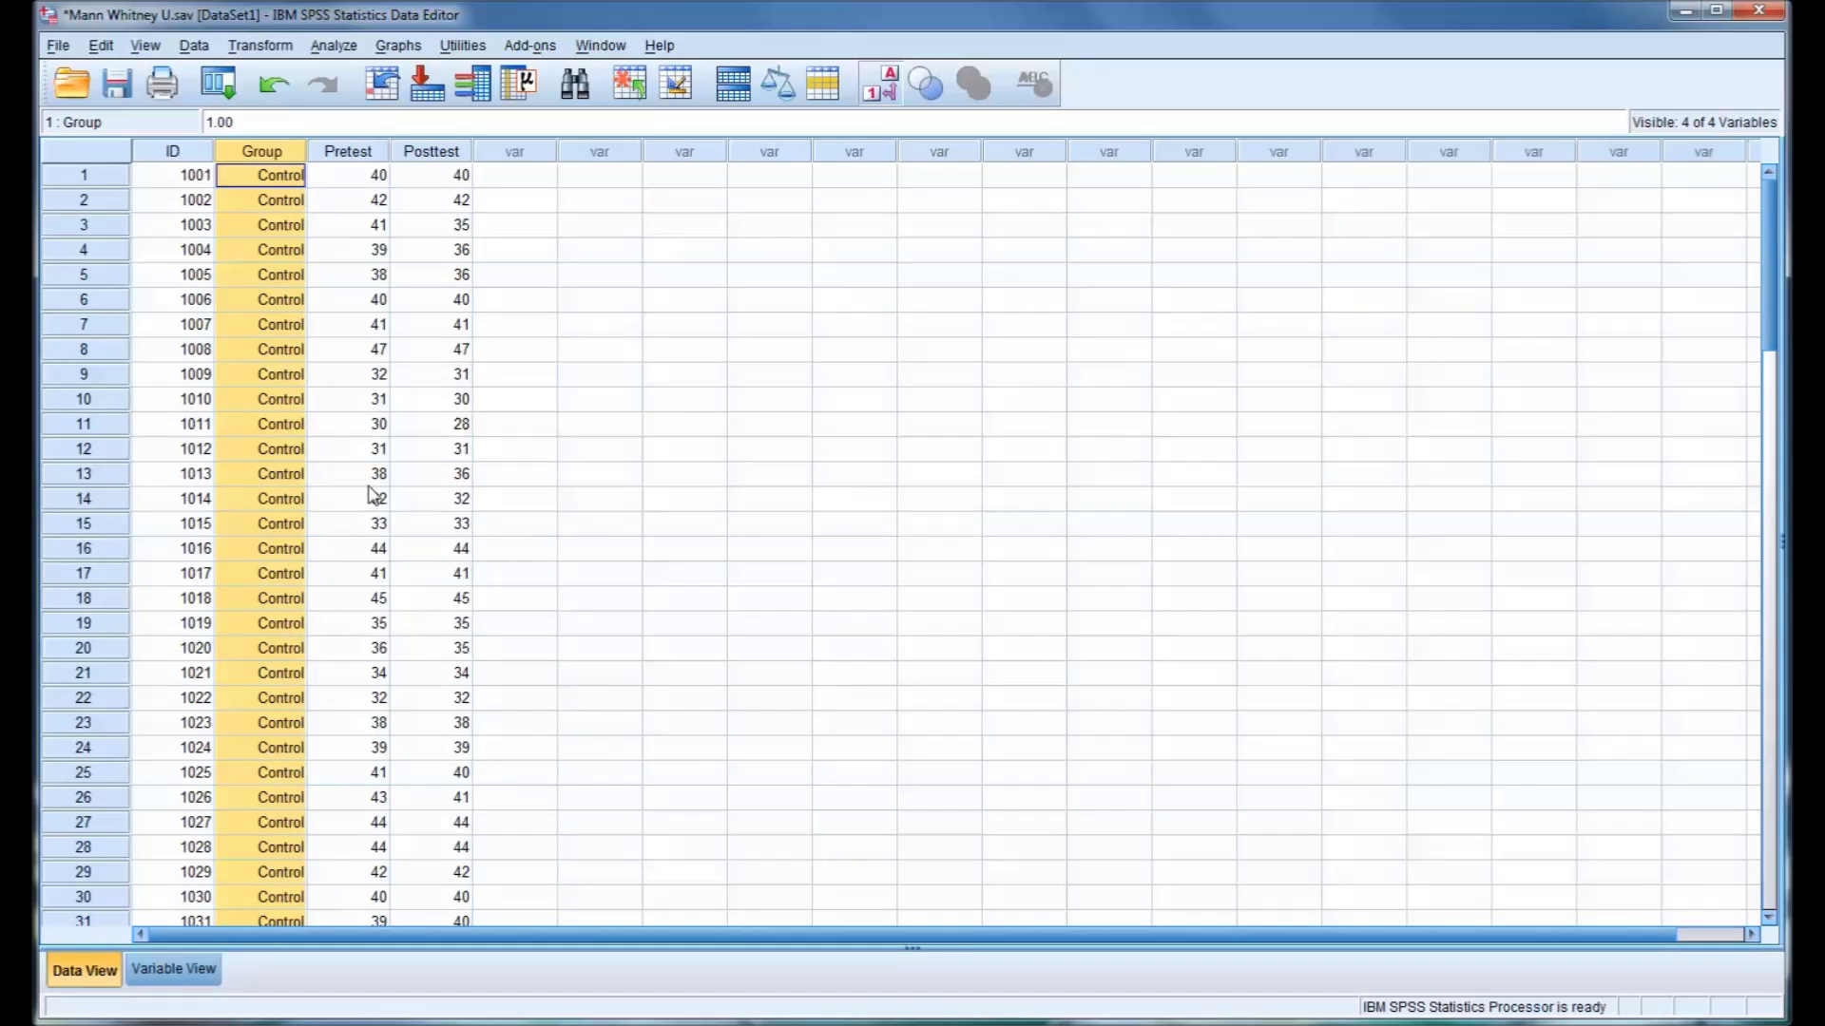
- Select the Pretest and Posttest columns to inspect their scores
click(348, 154)
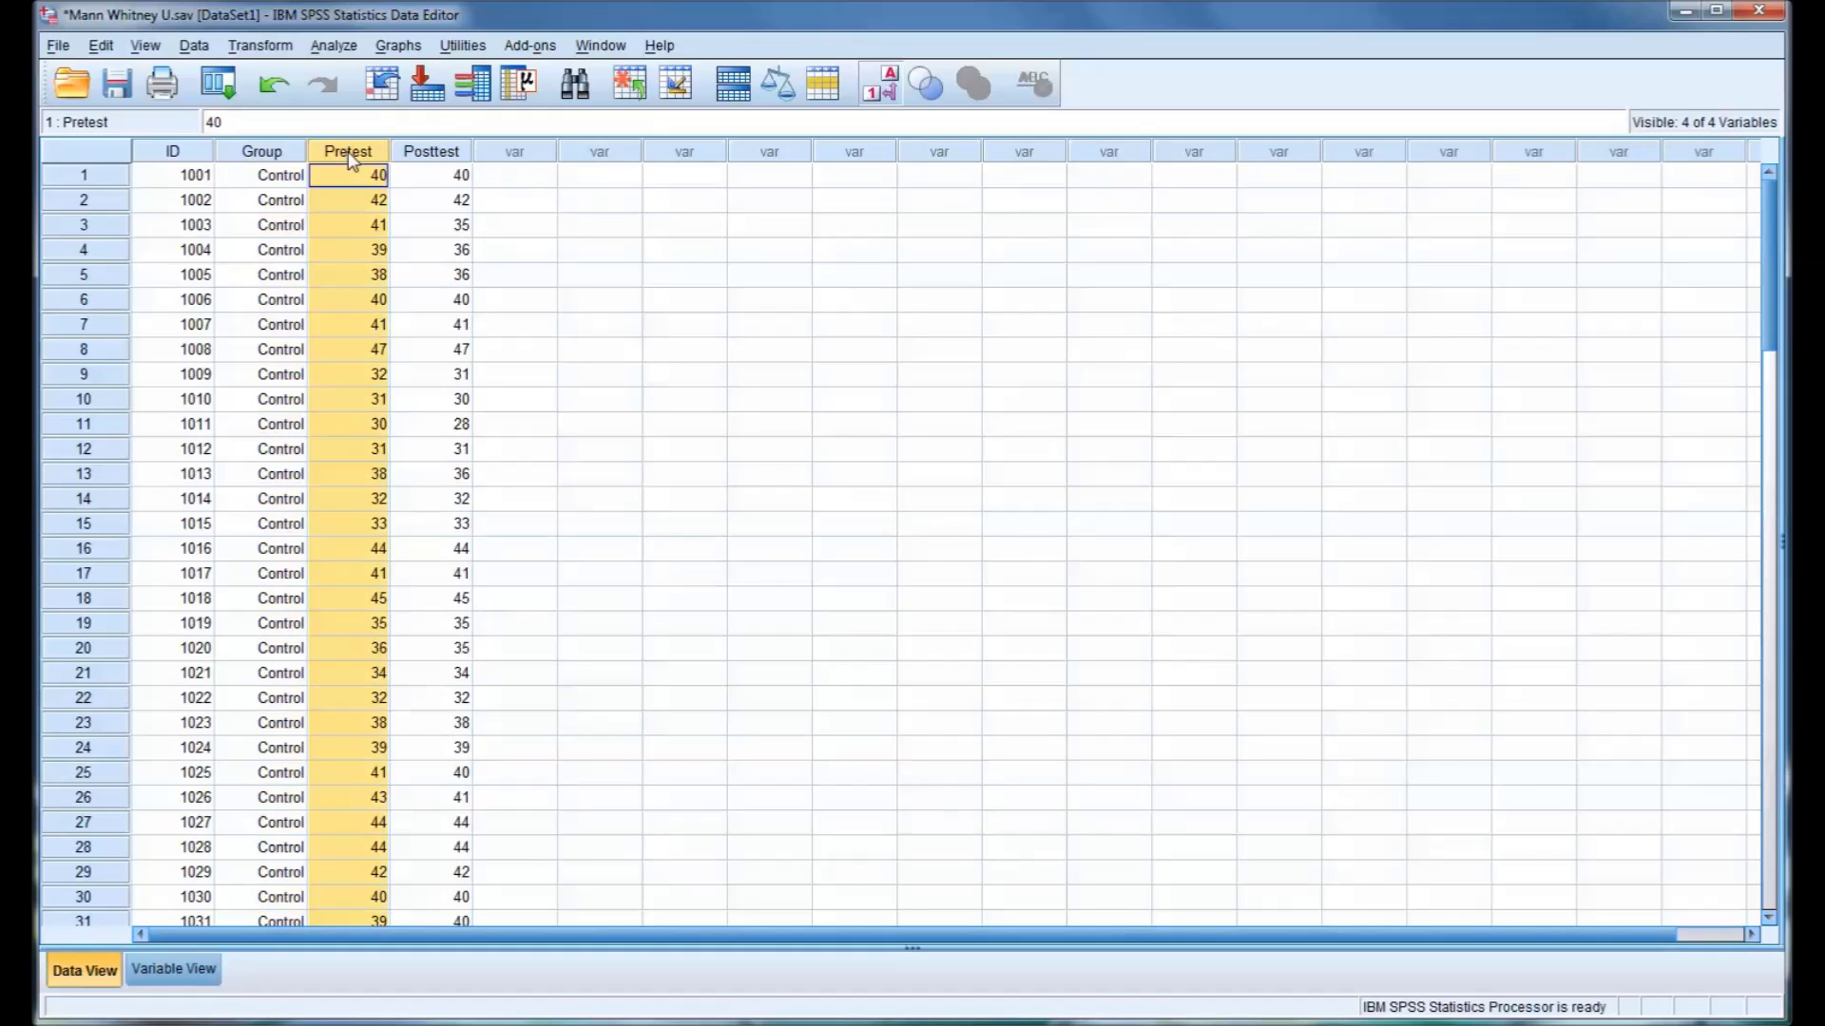
click(423, 153)
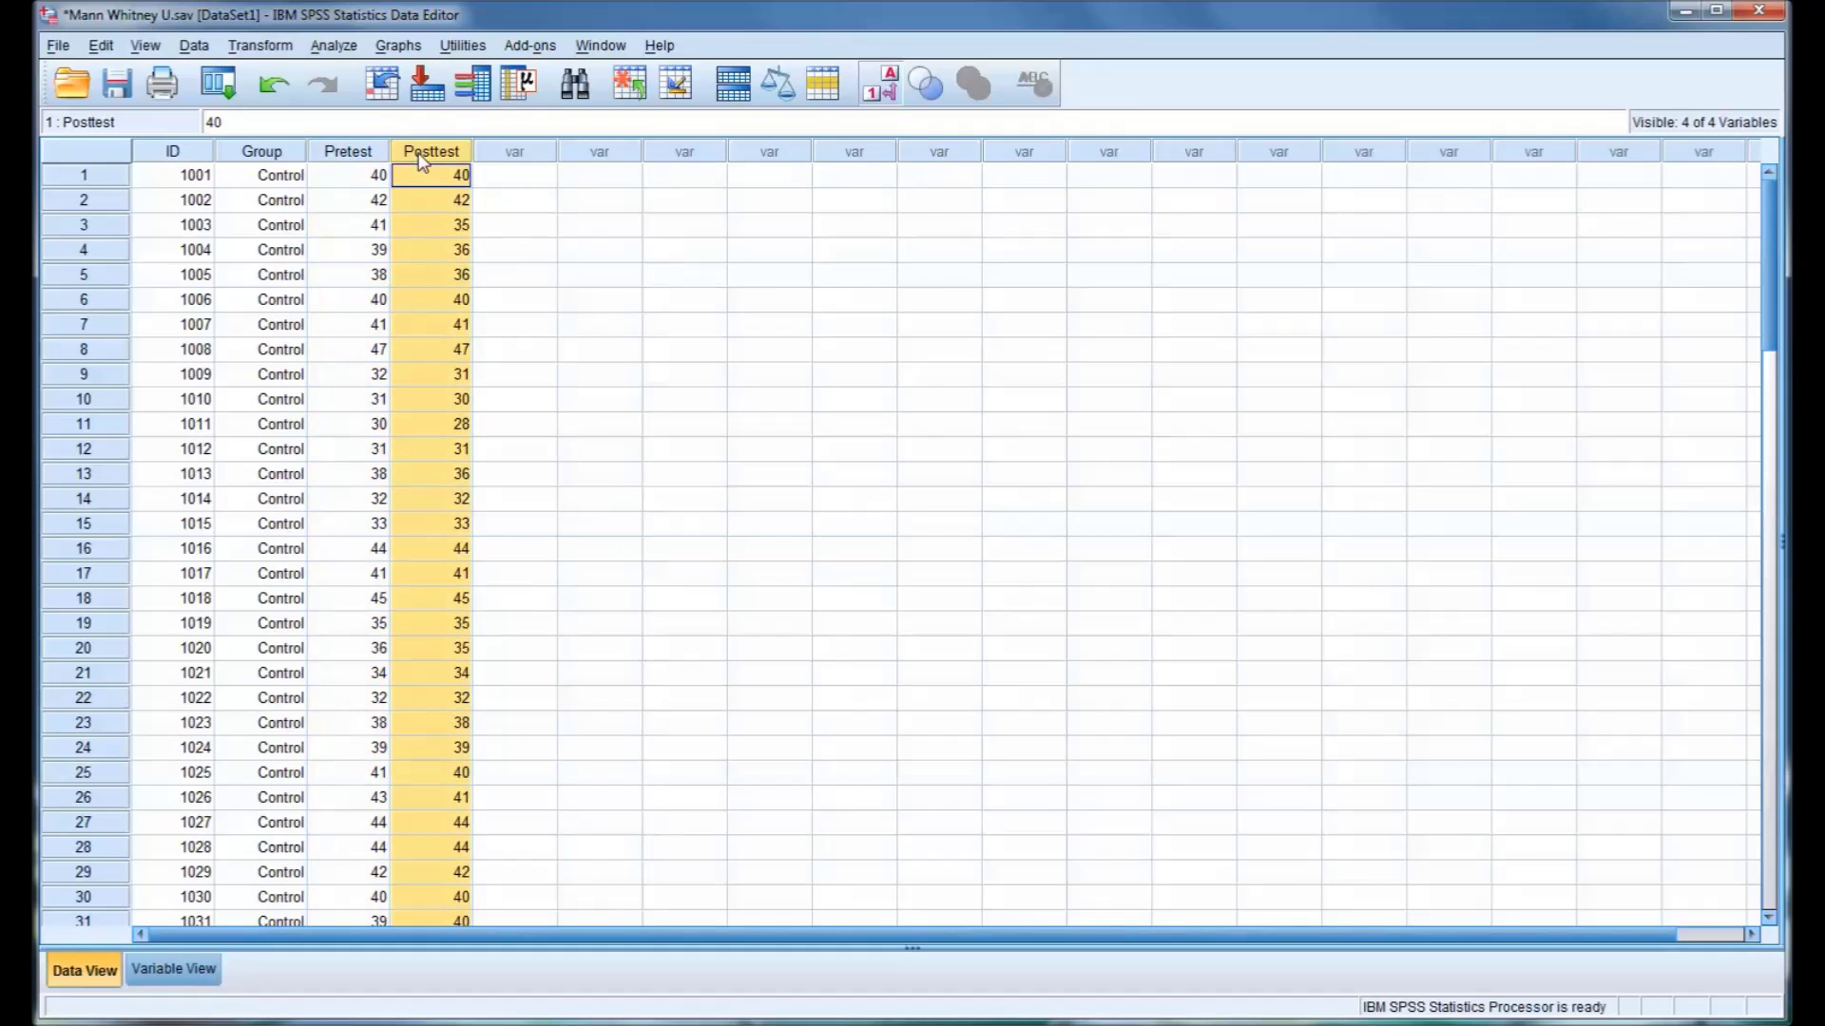
click(347, 154)
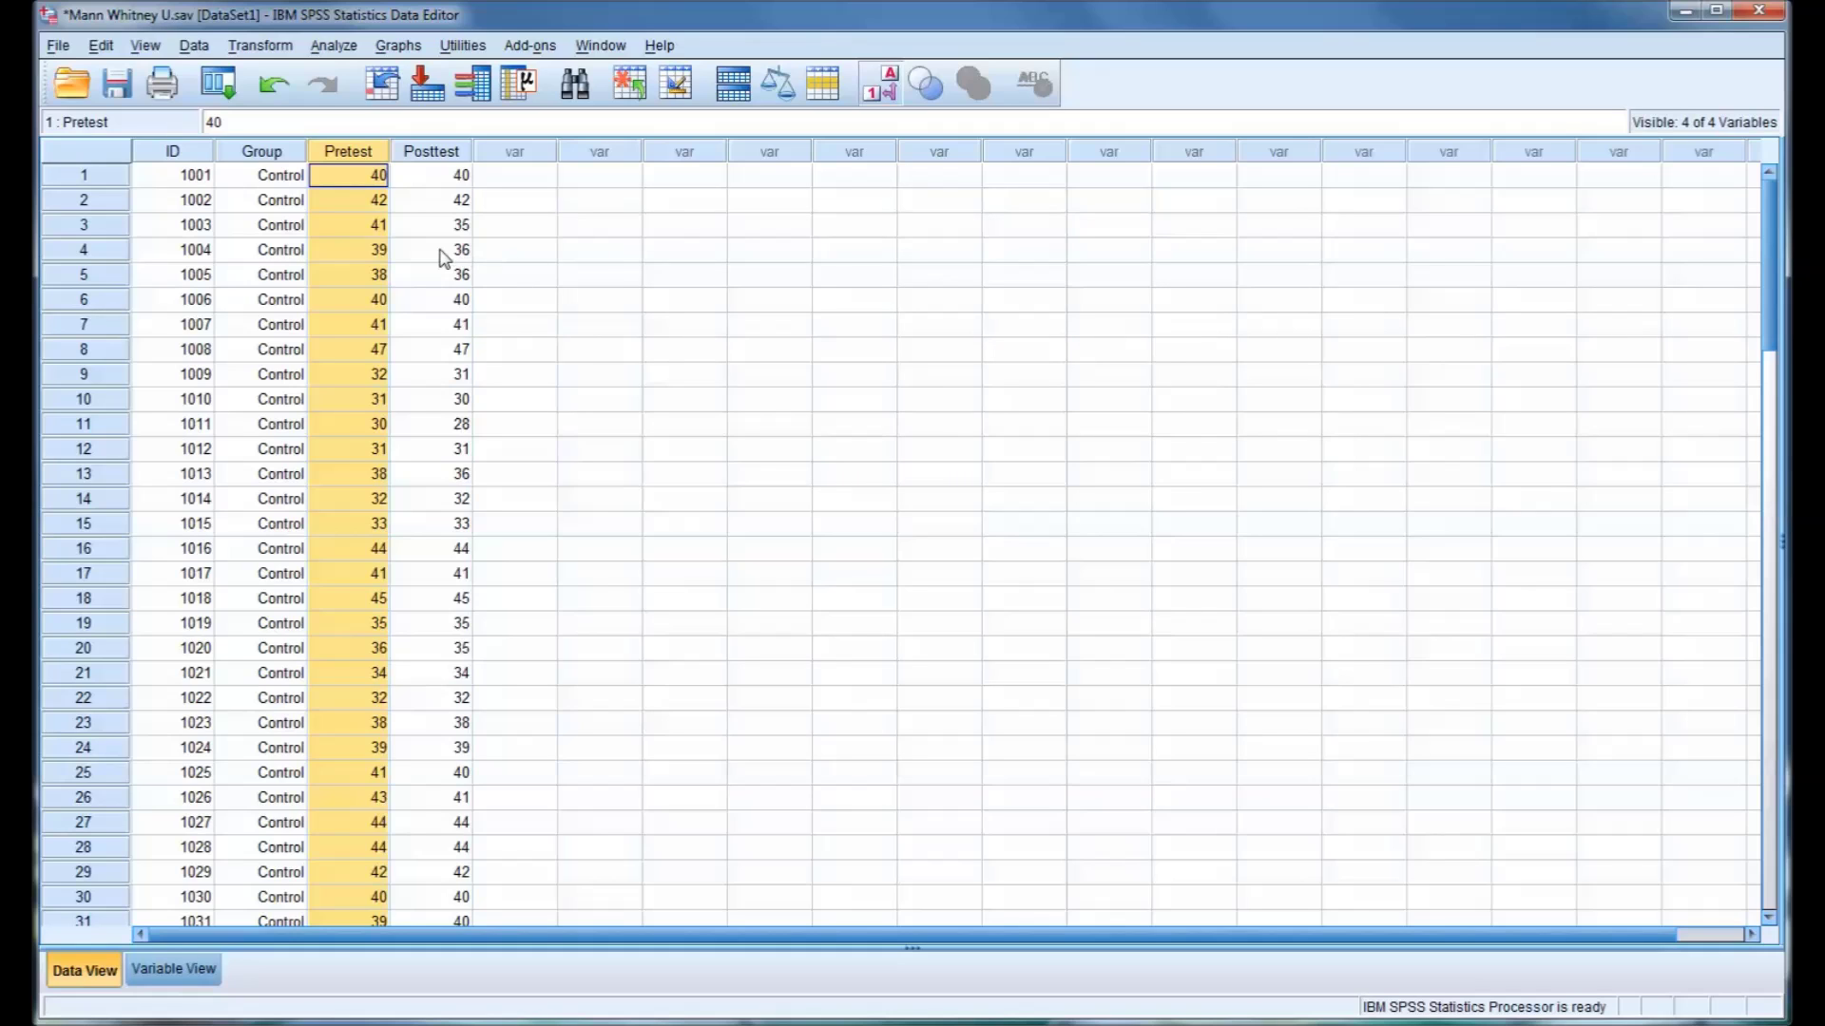
- Review the Pretest and Posttest scores, then bring up the Analyze menu
scroll(385, 294, down, 8)
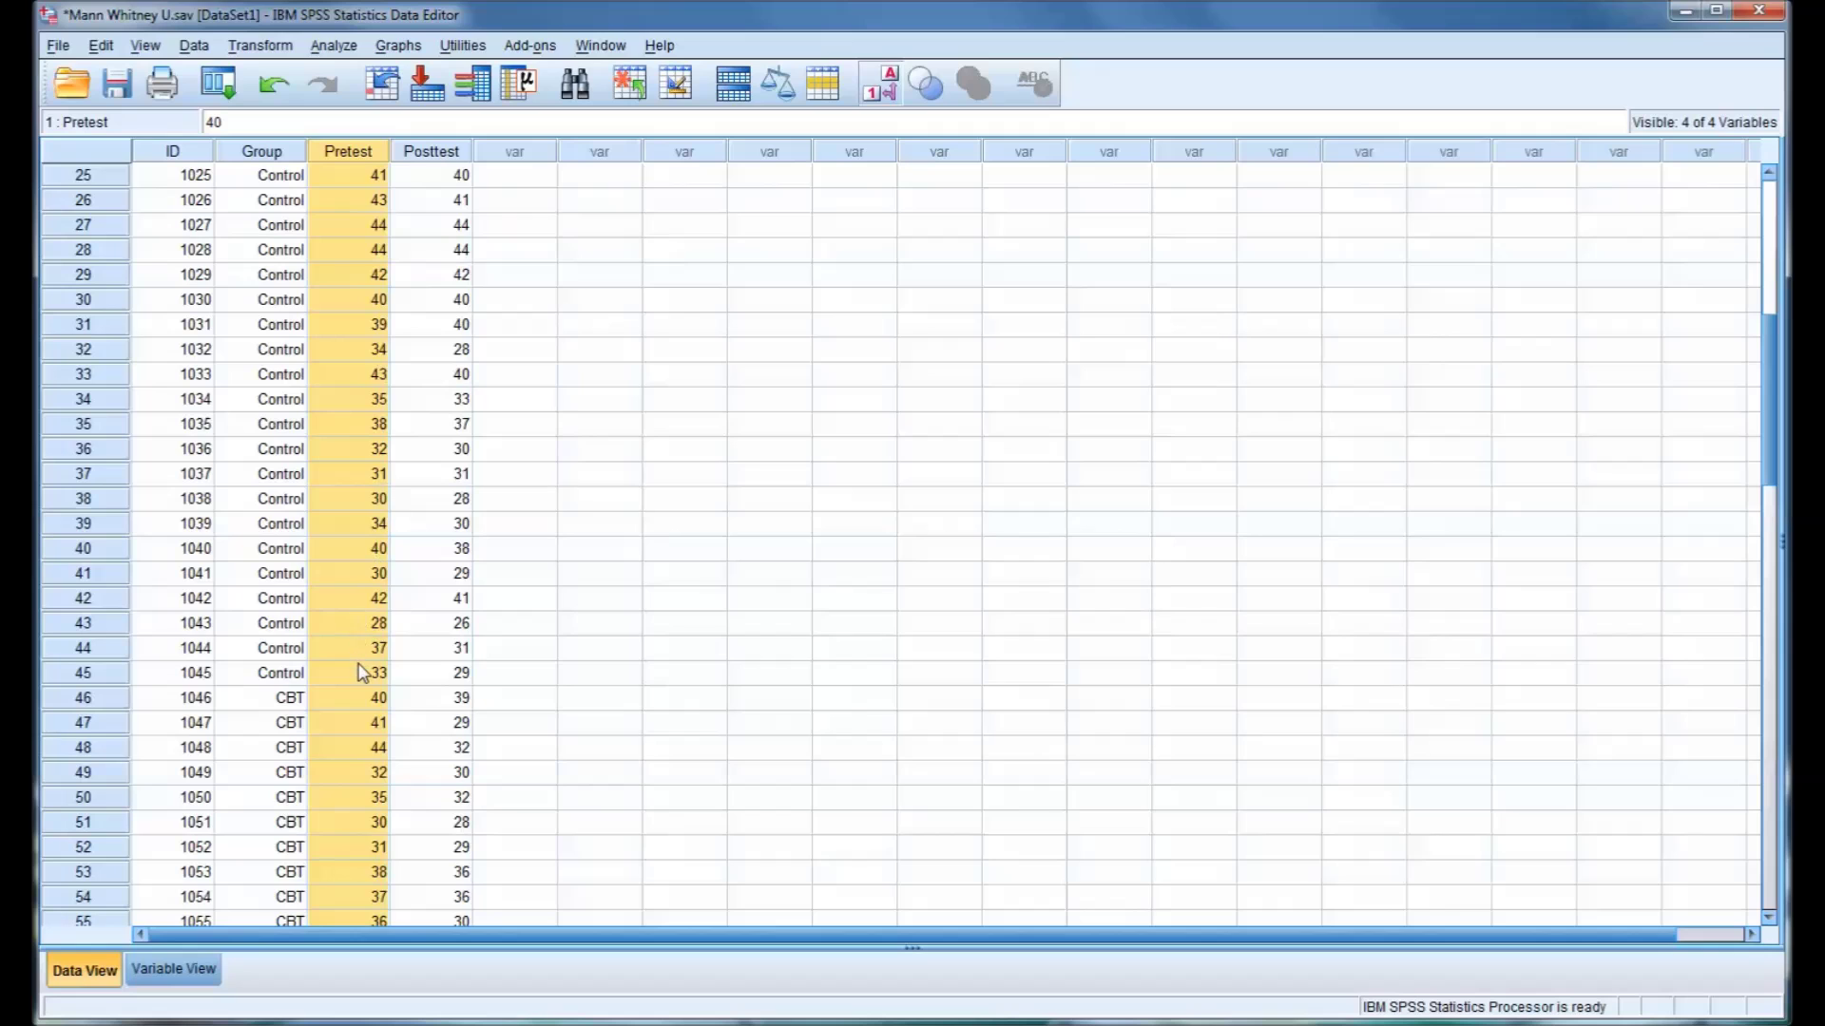
scroll(362, 665, up, 8)
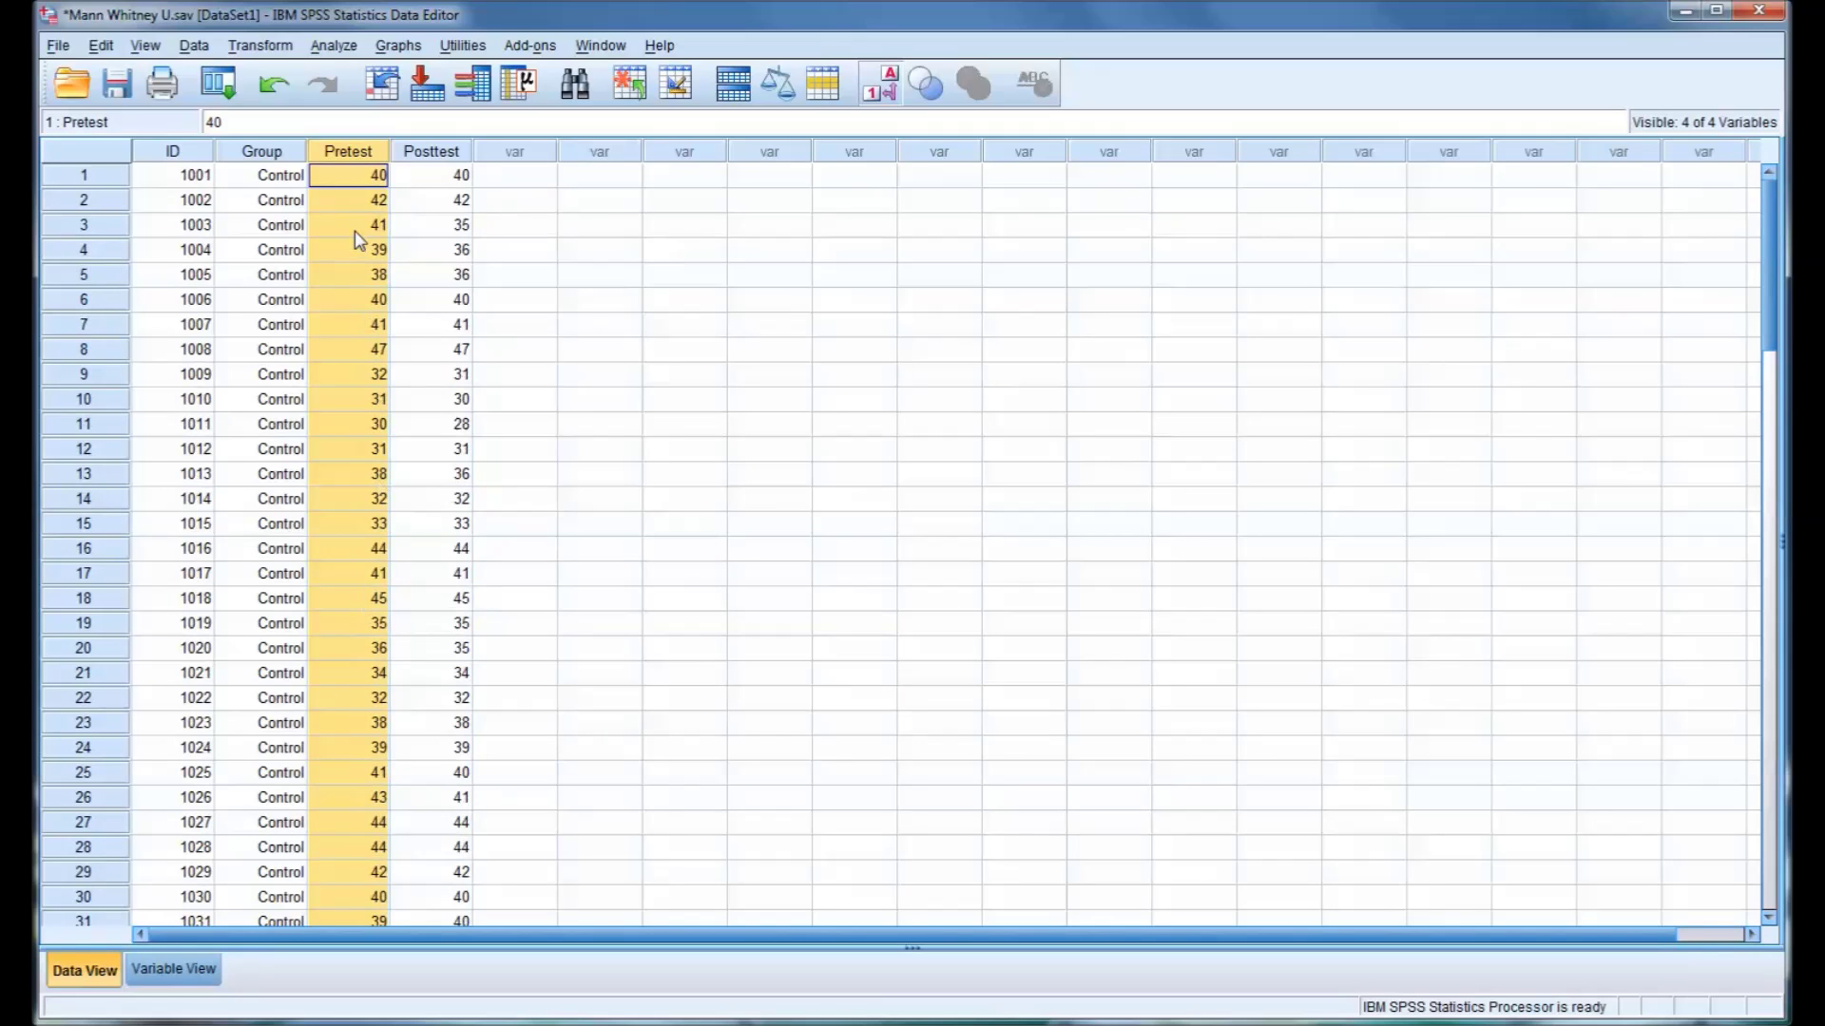
click(427, 154)
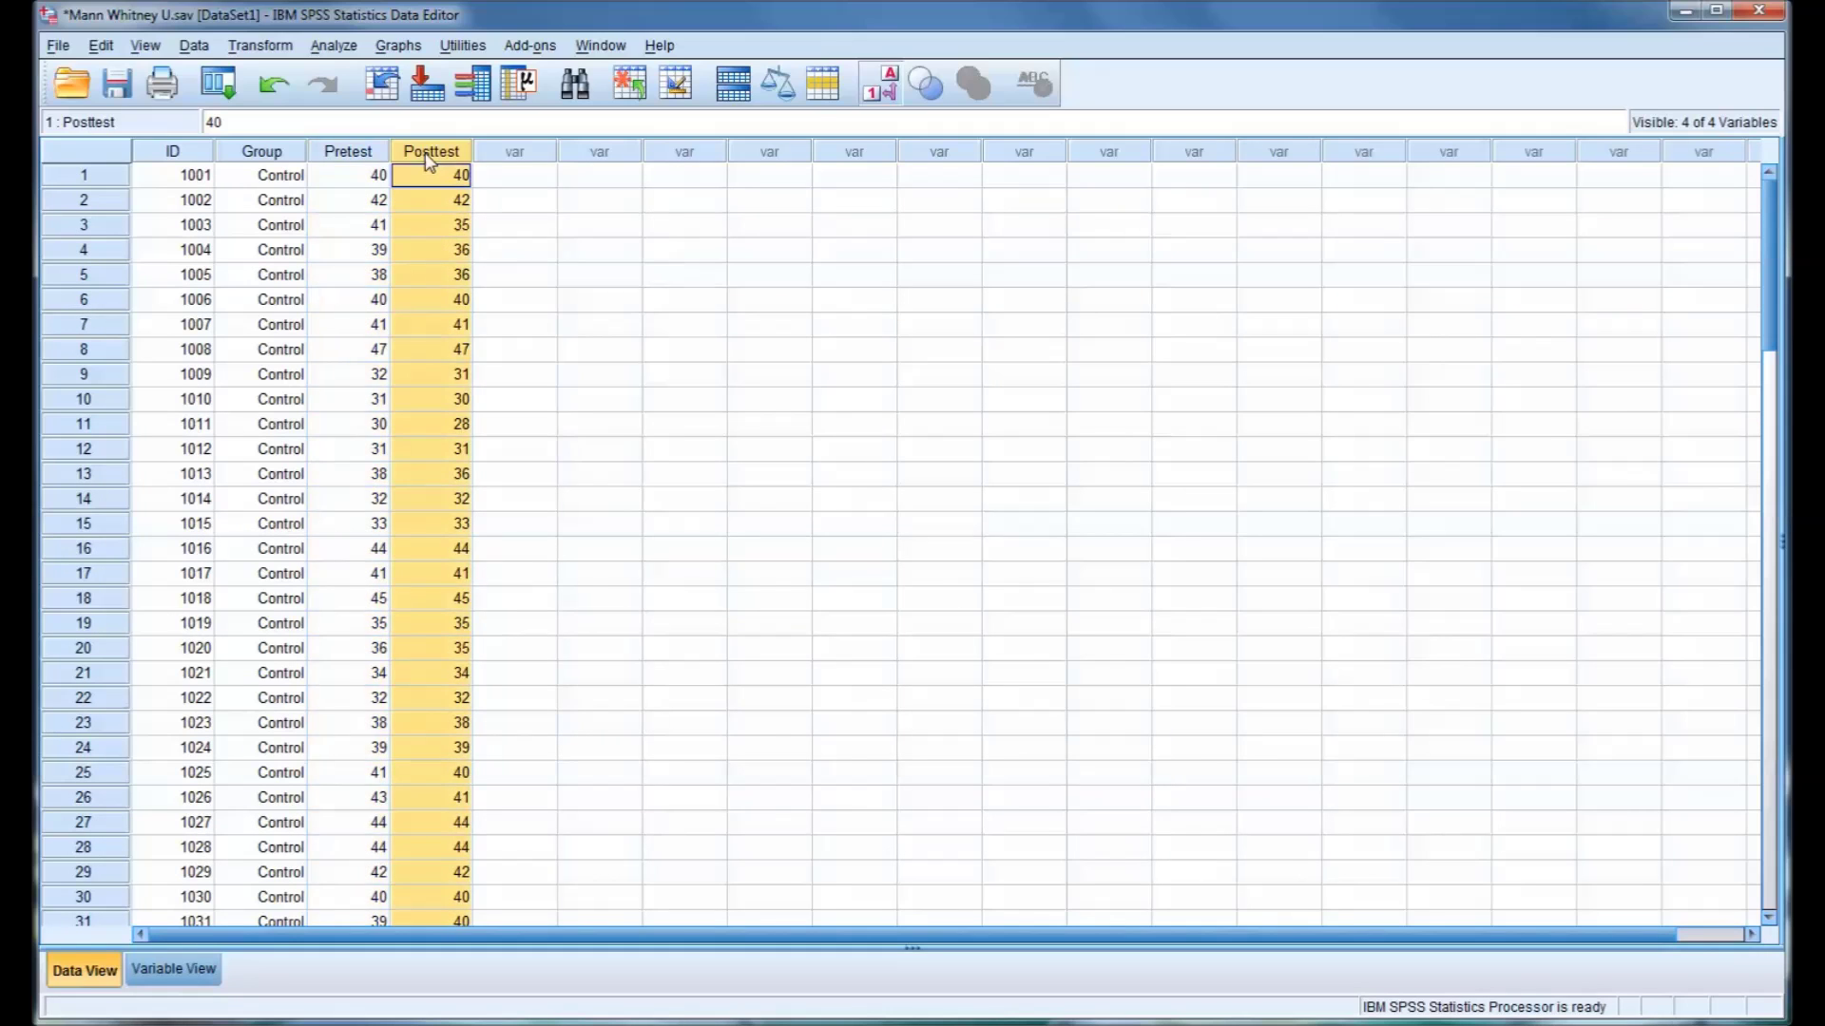
click(348, 159)
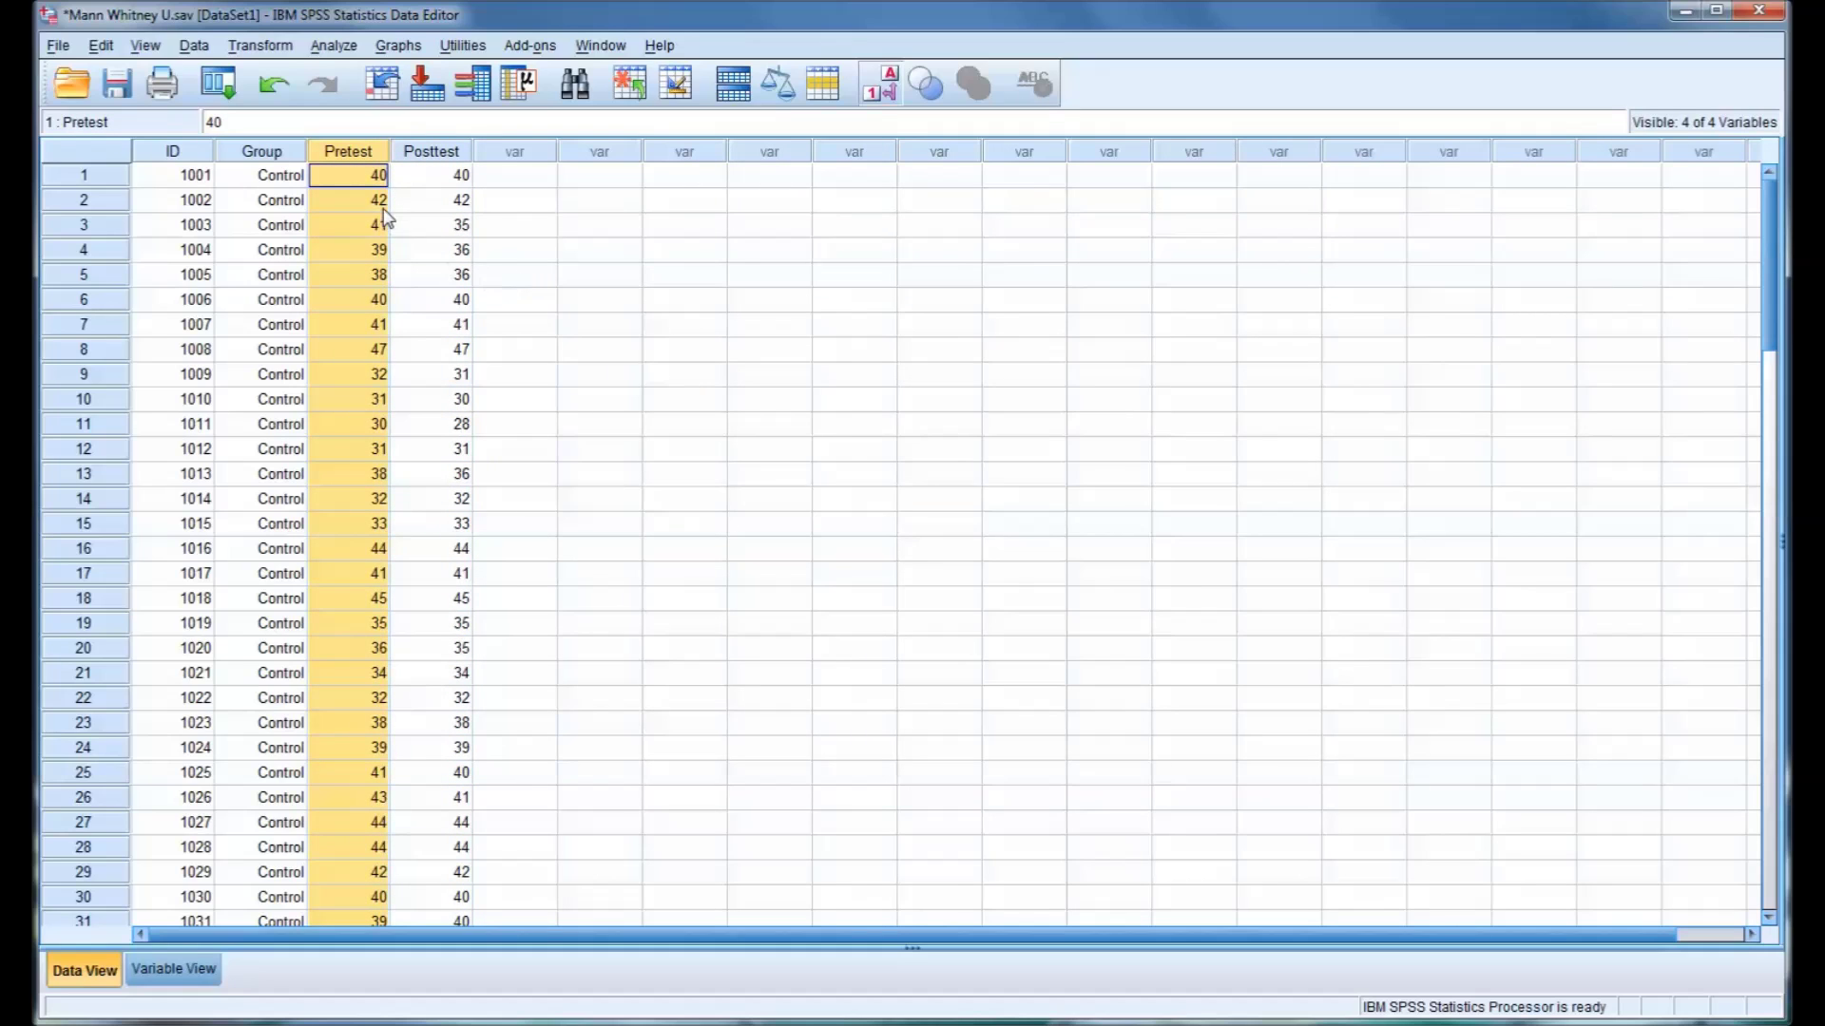
click(333, 48)
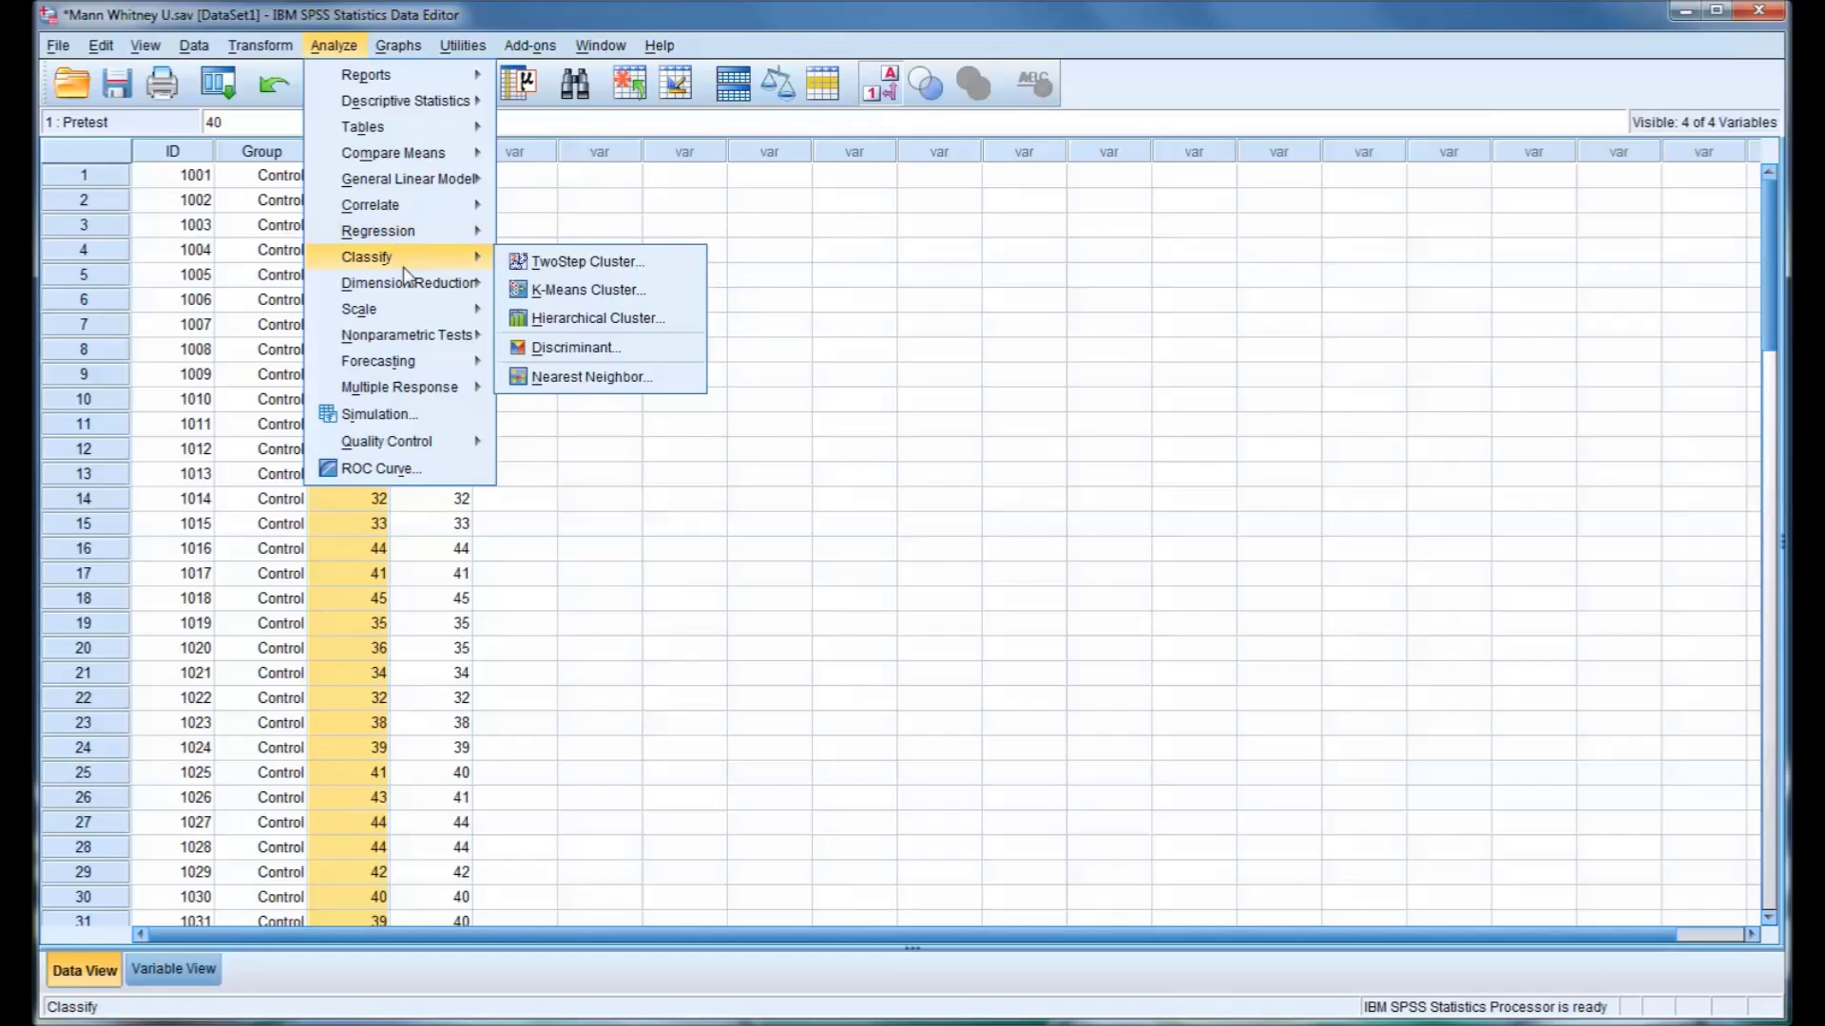
- Open Nonparametric Tests > Legacy Dialogs > 2 Independent Samples
mouse_move(425, 346)
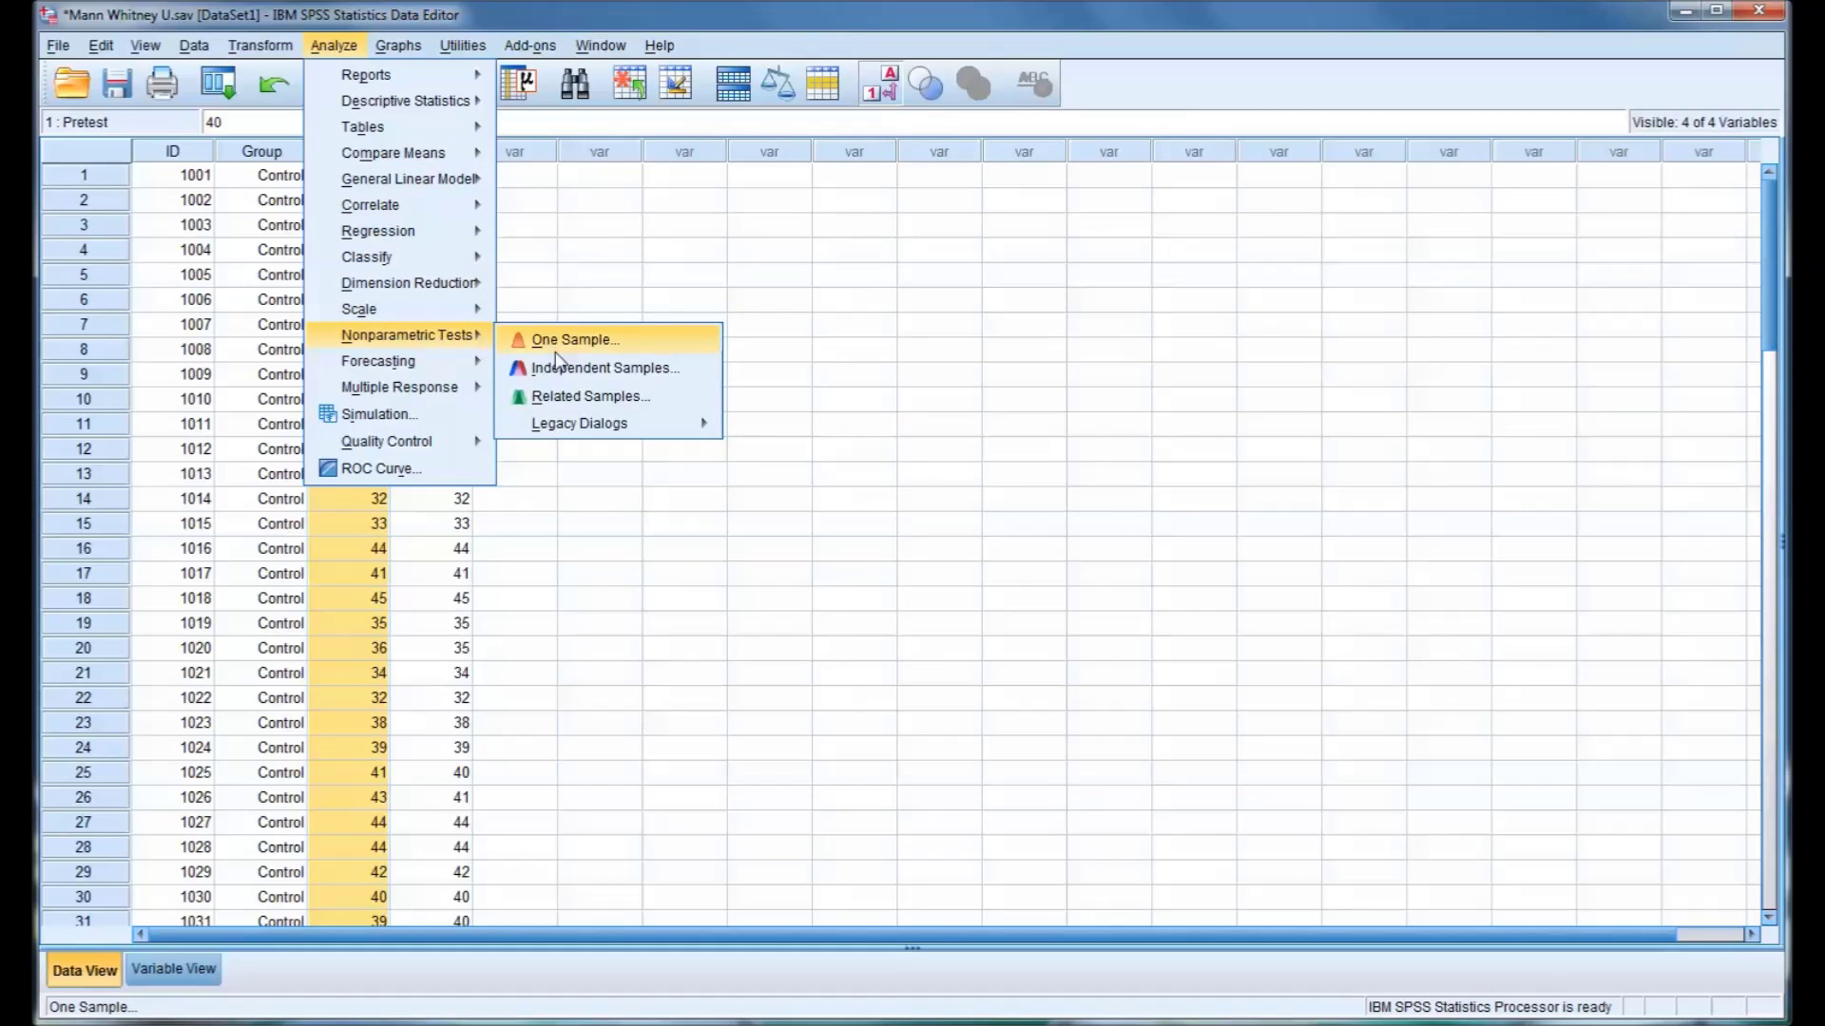
mouse_move(575, 428)
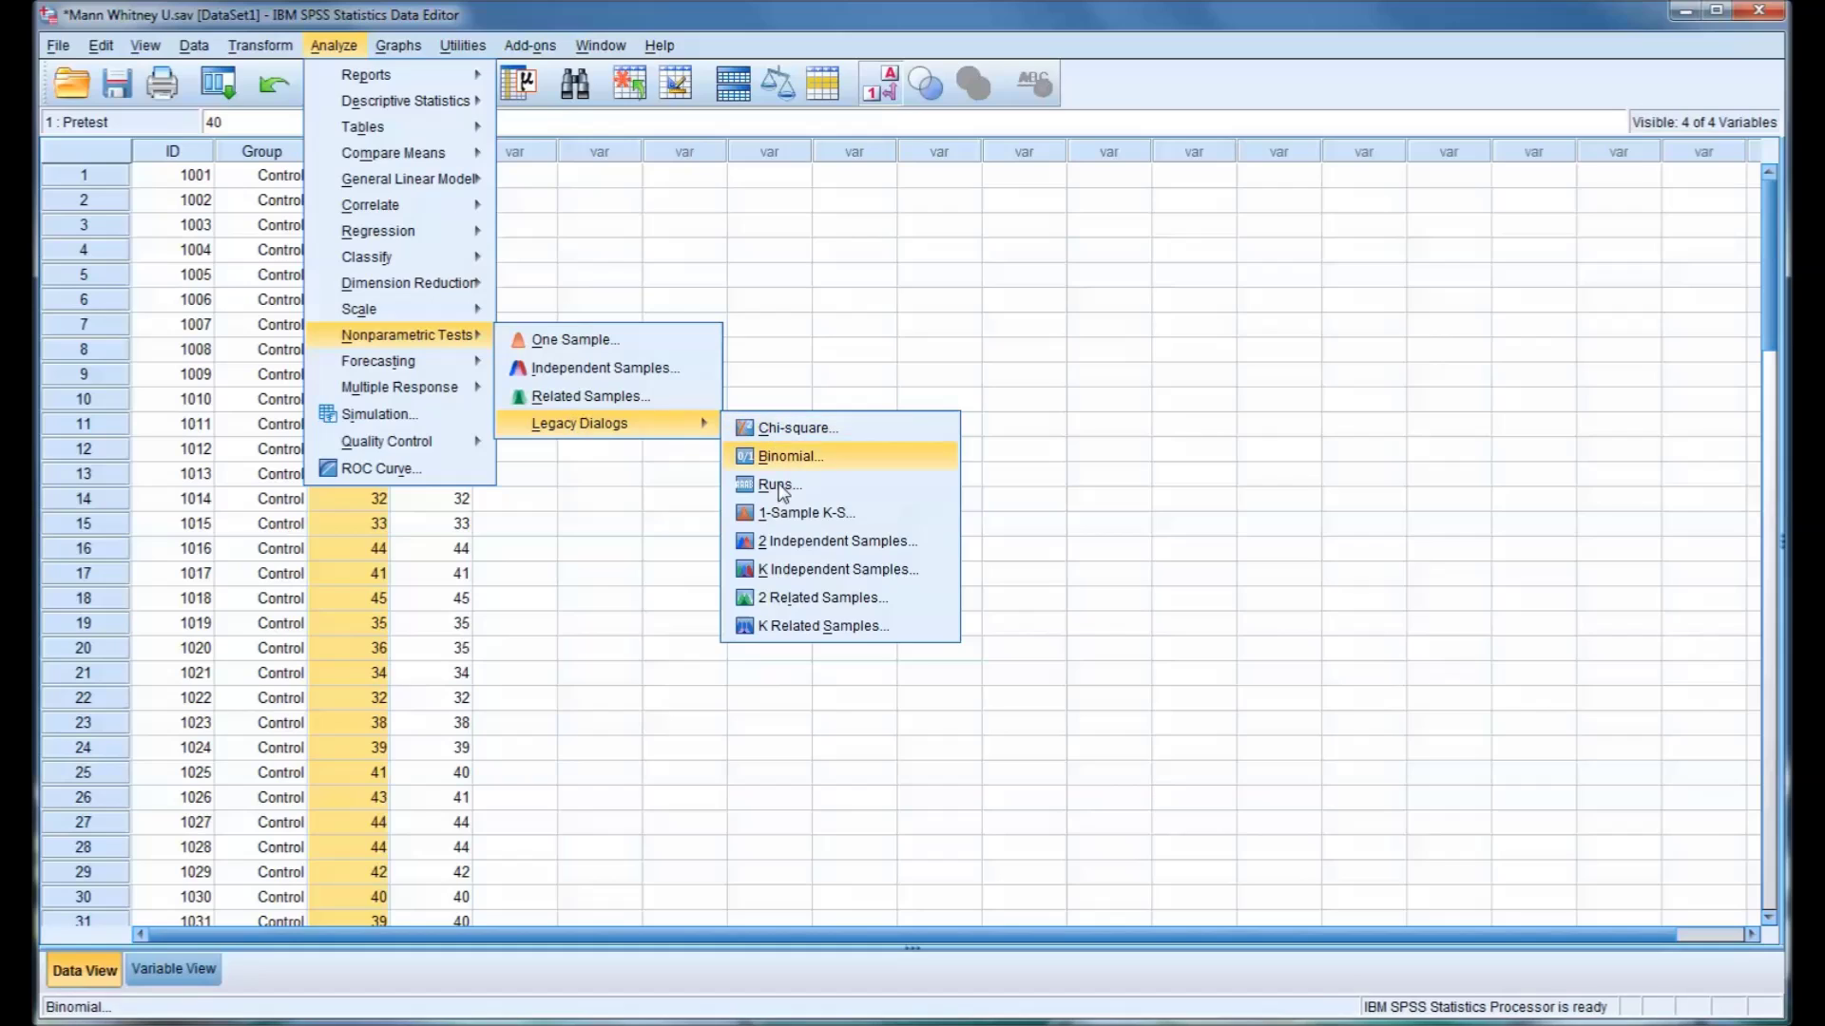
click(781, 544)
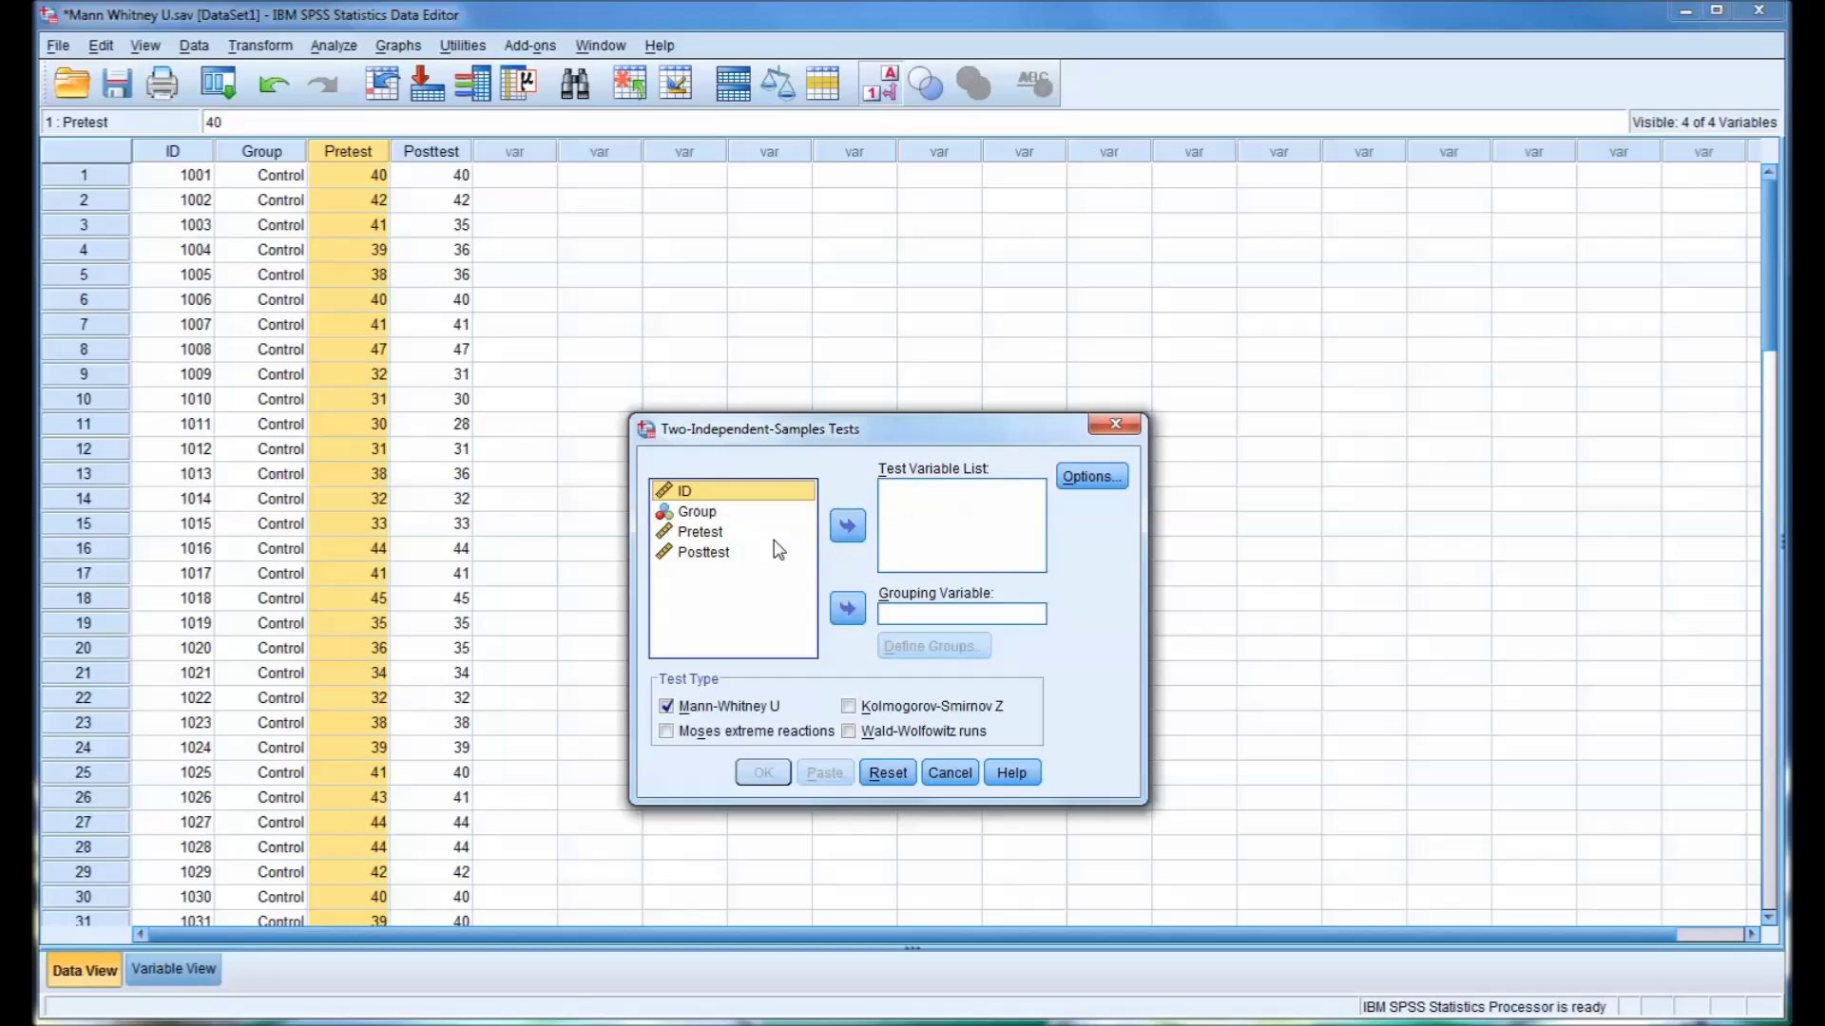
- Set Pretest and Posttest as test variables and Group as the grouping variable
click(729, 534)
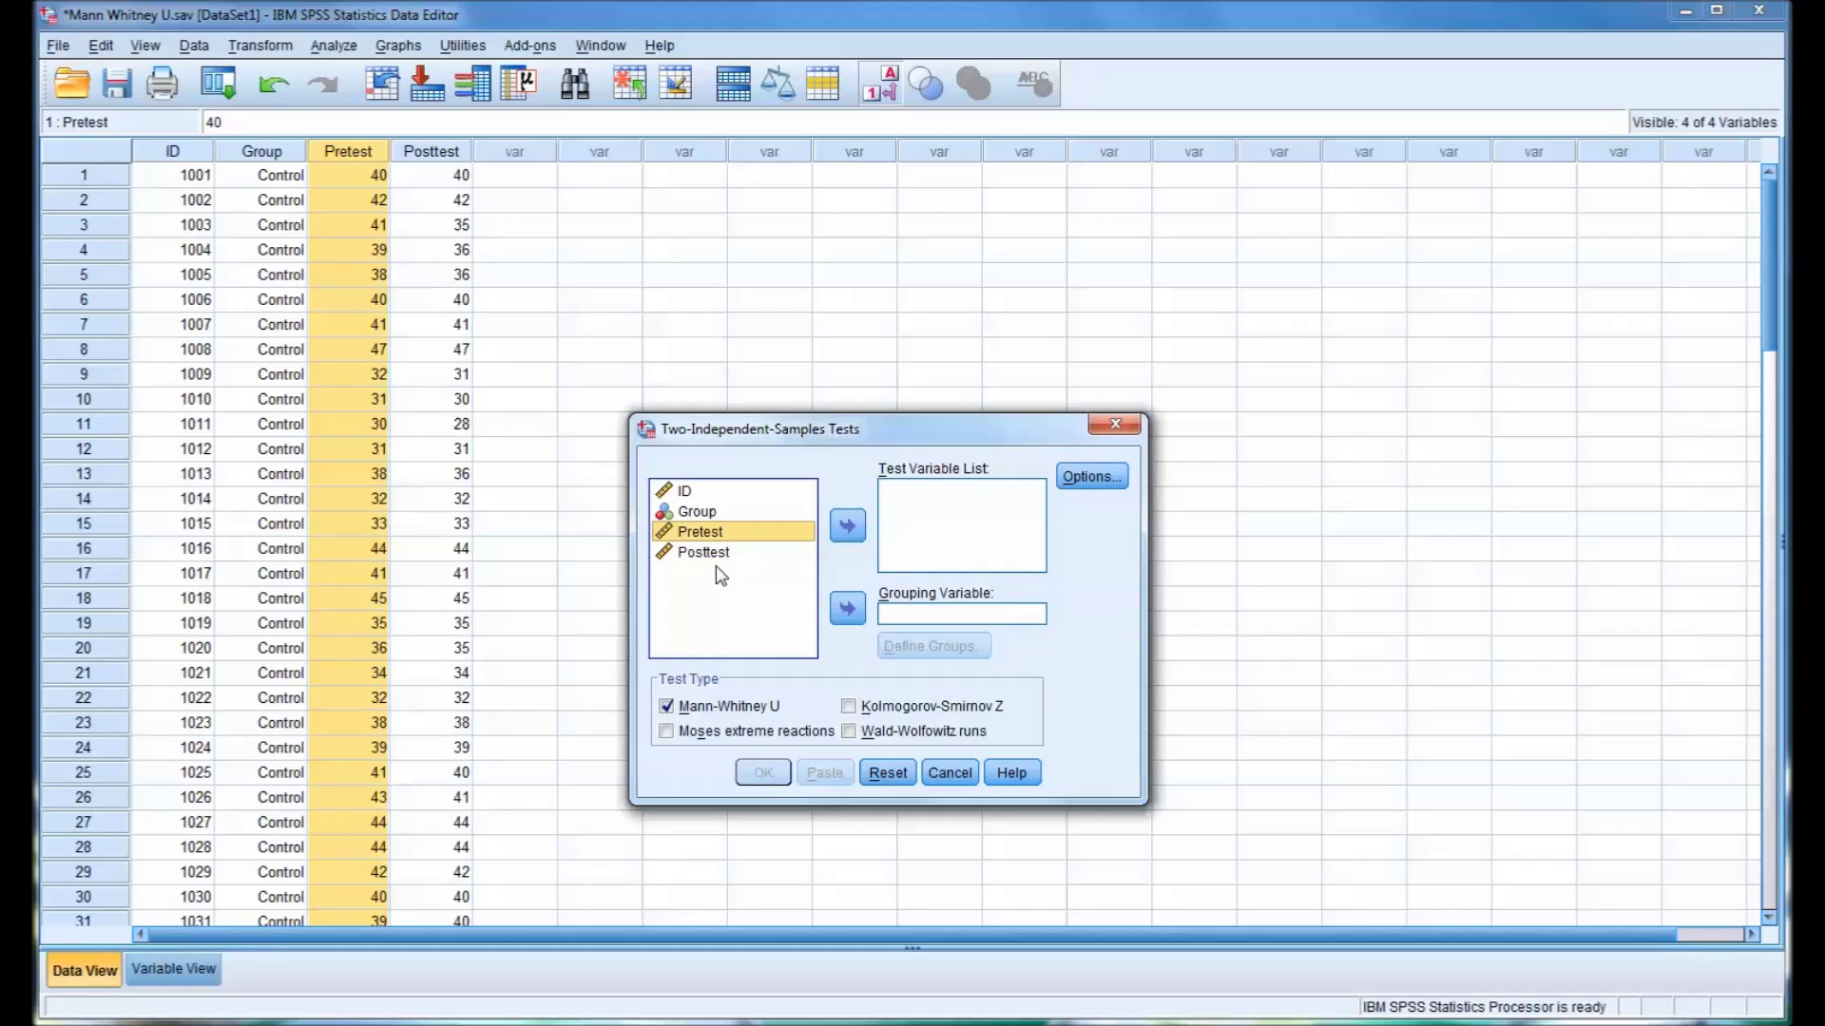
shift+click(722, 554)
click(848, 530)
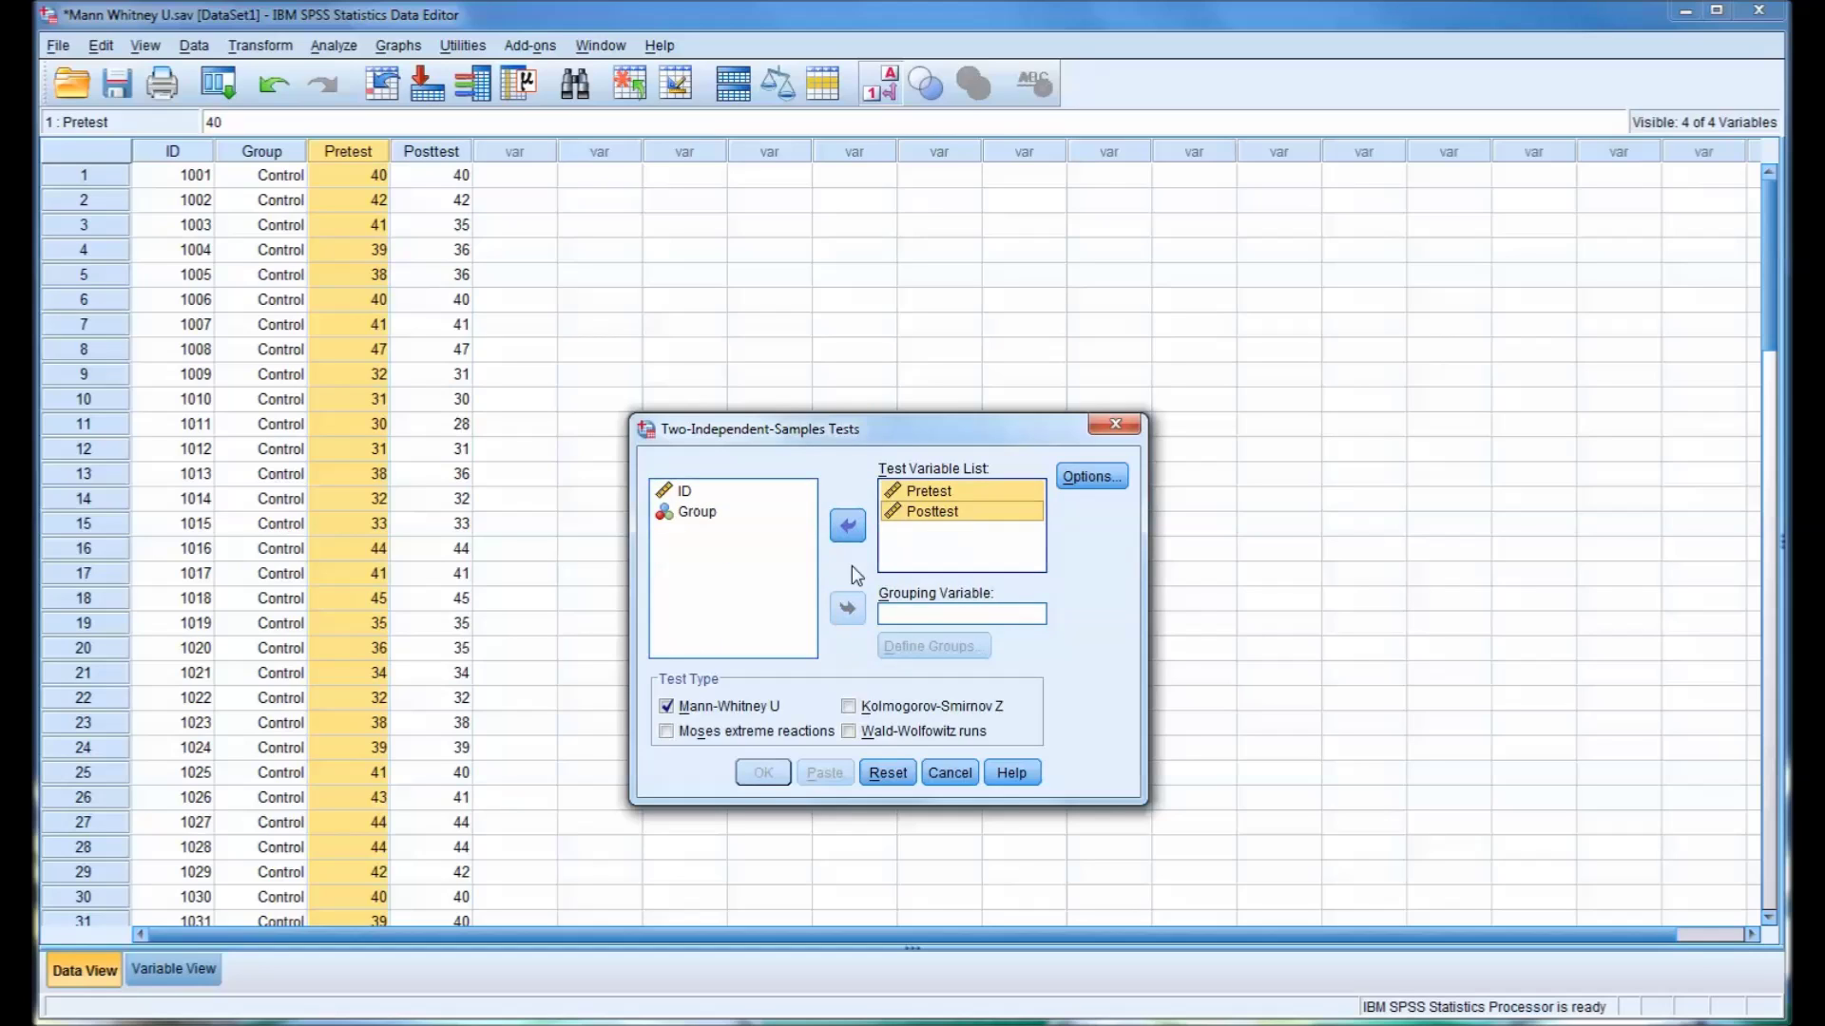
click(708, 515)
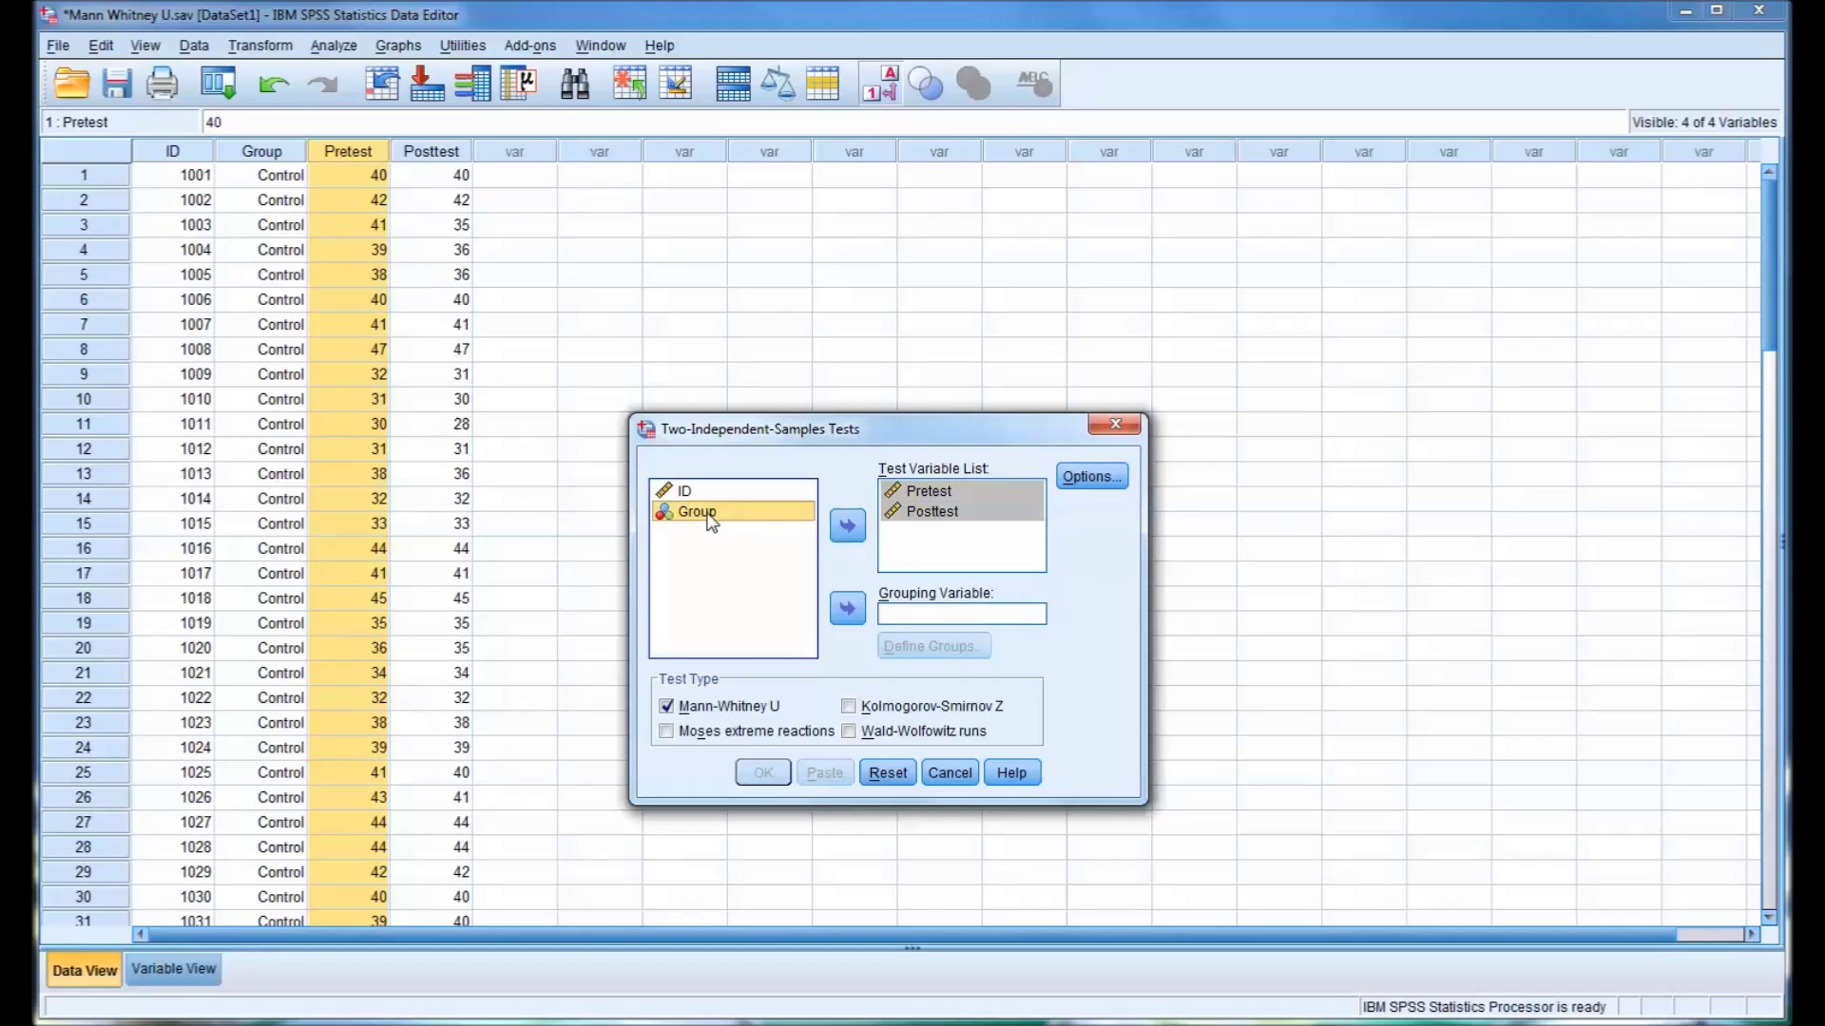
click(847, 610)
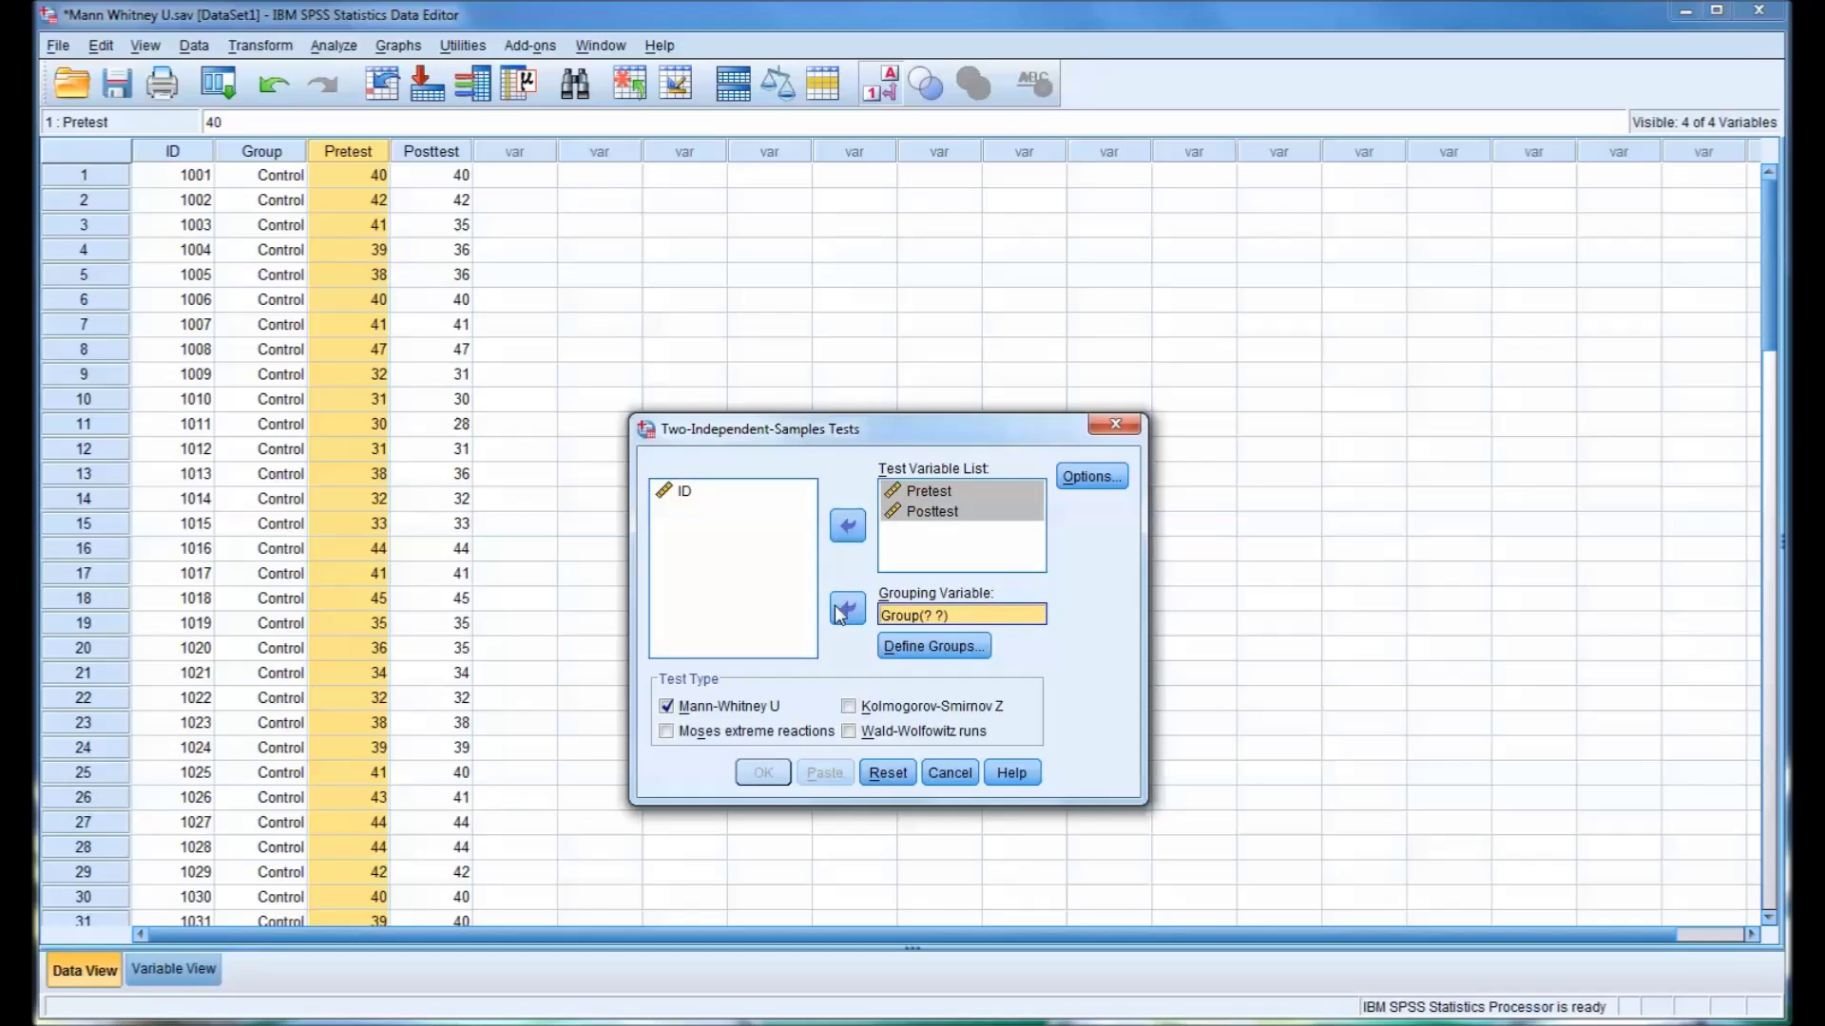
- Define the two groups with codes 1 and 2
click(907, 648)
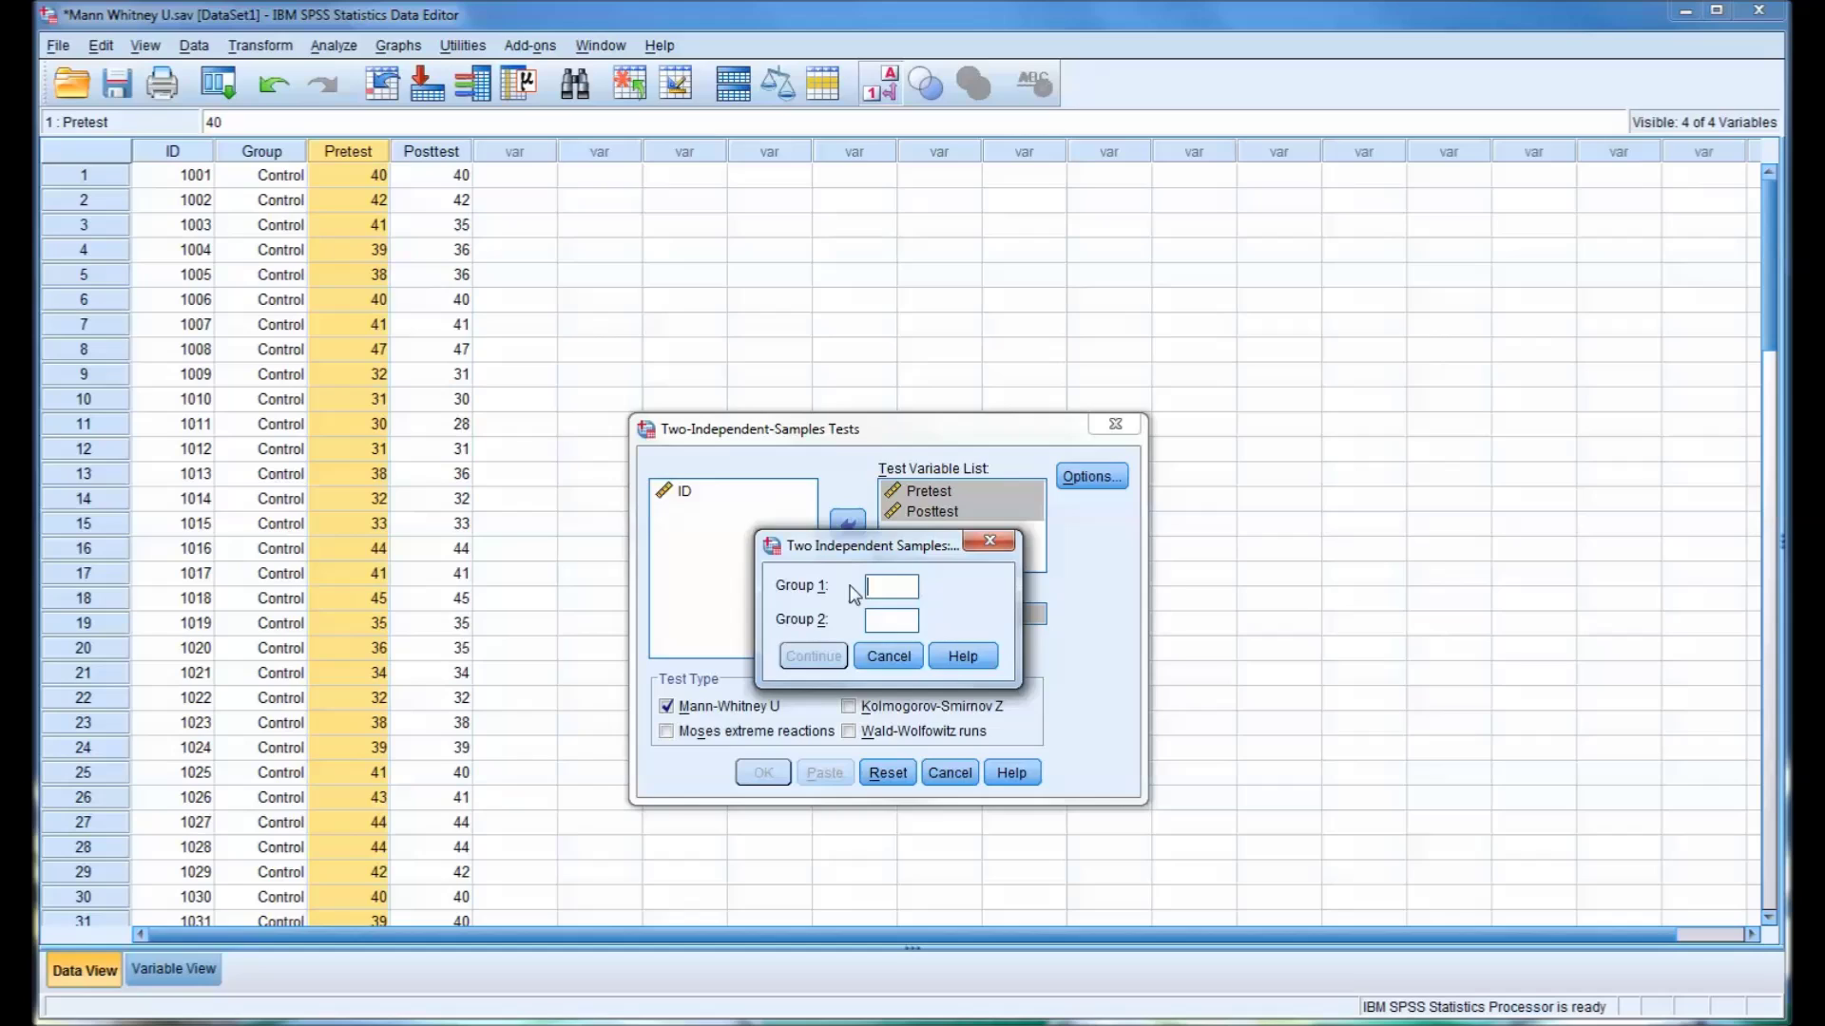
text(1)
click(898, 625)
text(2)
click(813, 656)
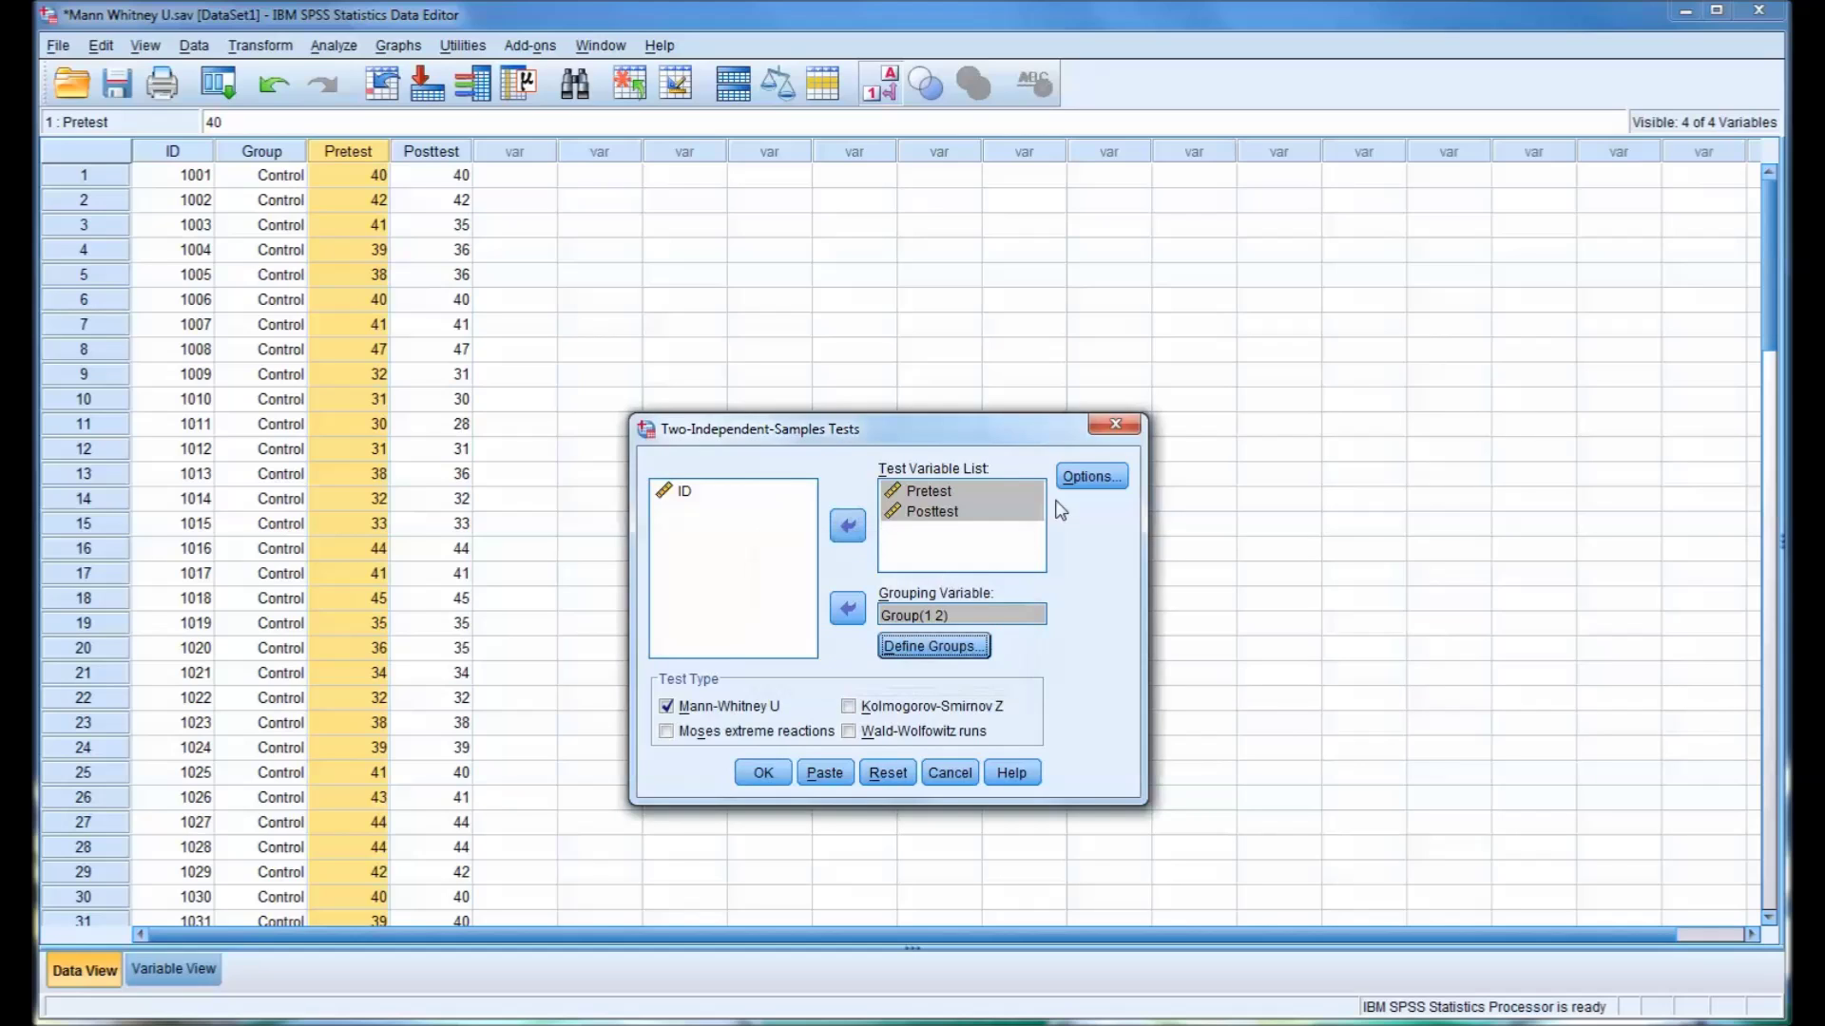
- Turn on descriptive statistics in the test options
click(1083, 477)
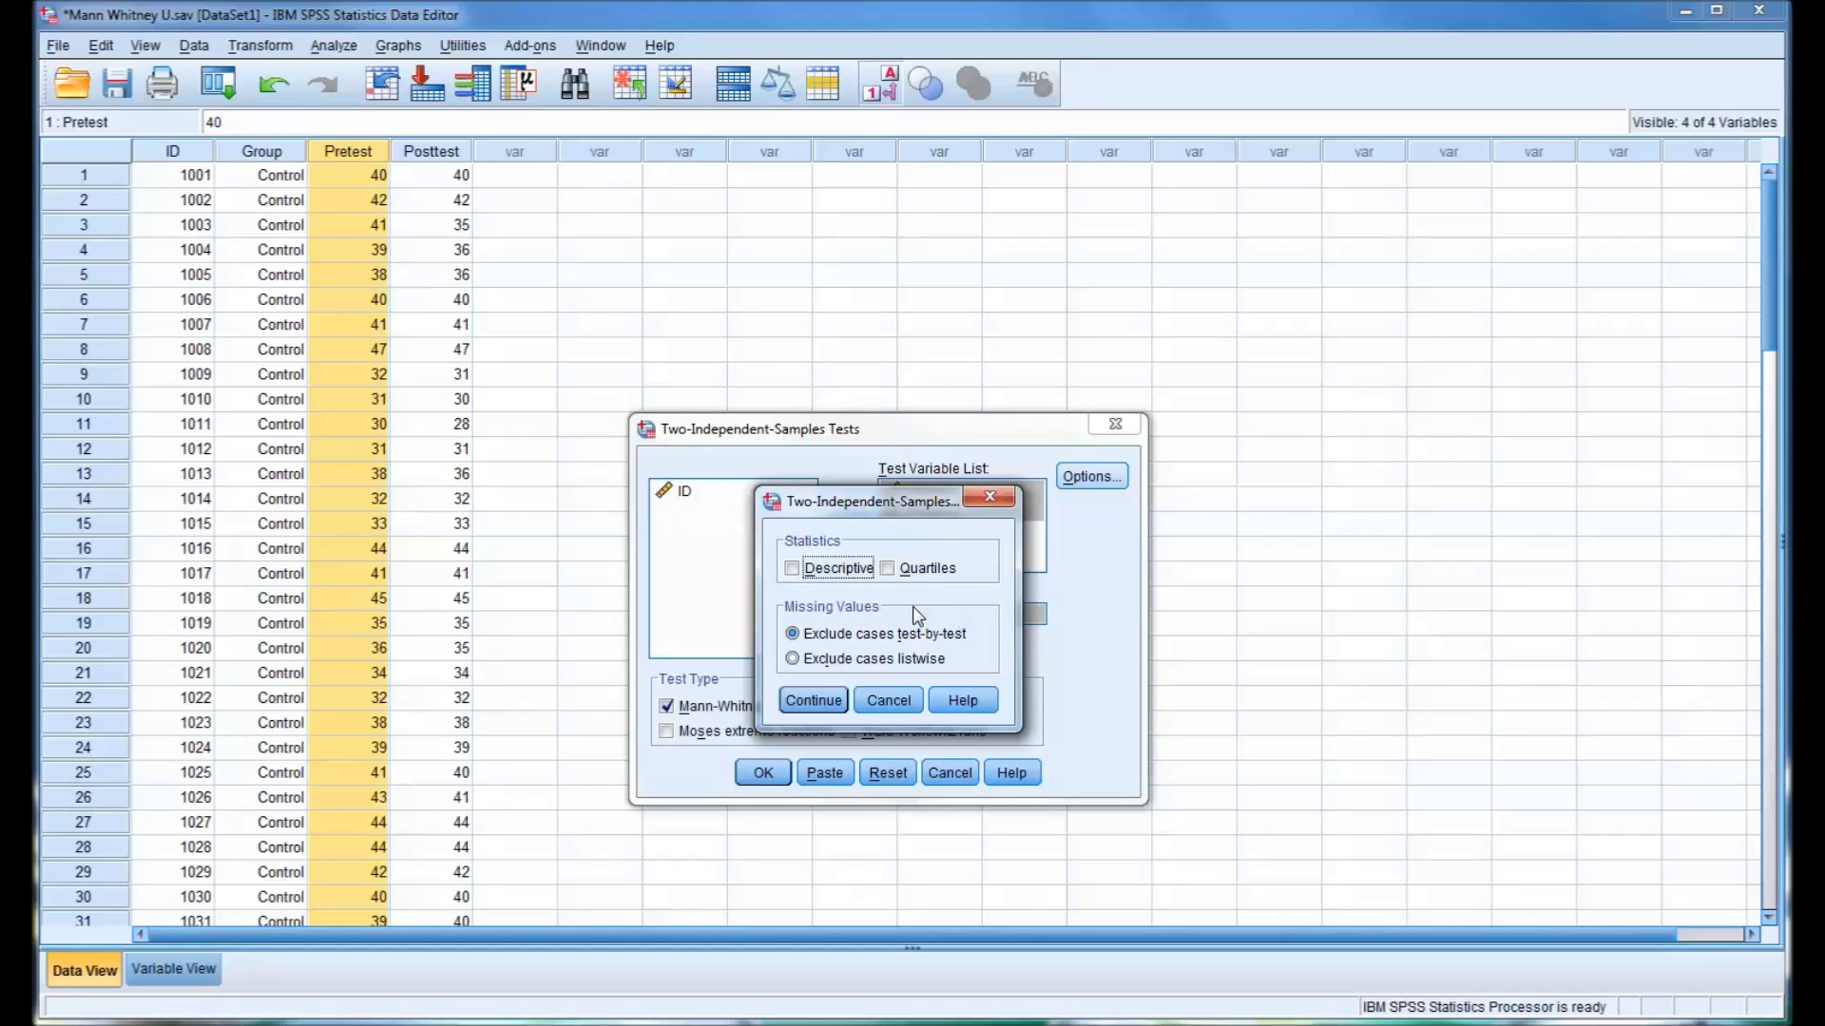
click(793, 569)
click(809, 700)
- Run the Mann-Whitney test, read the Ranks and Test Statistics (Posttest p = .012), return to data
click(768, 765)
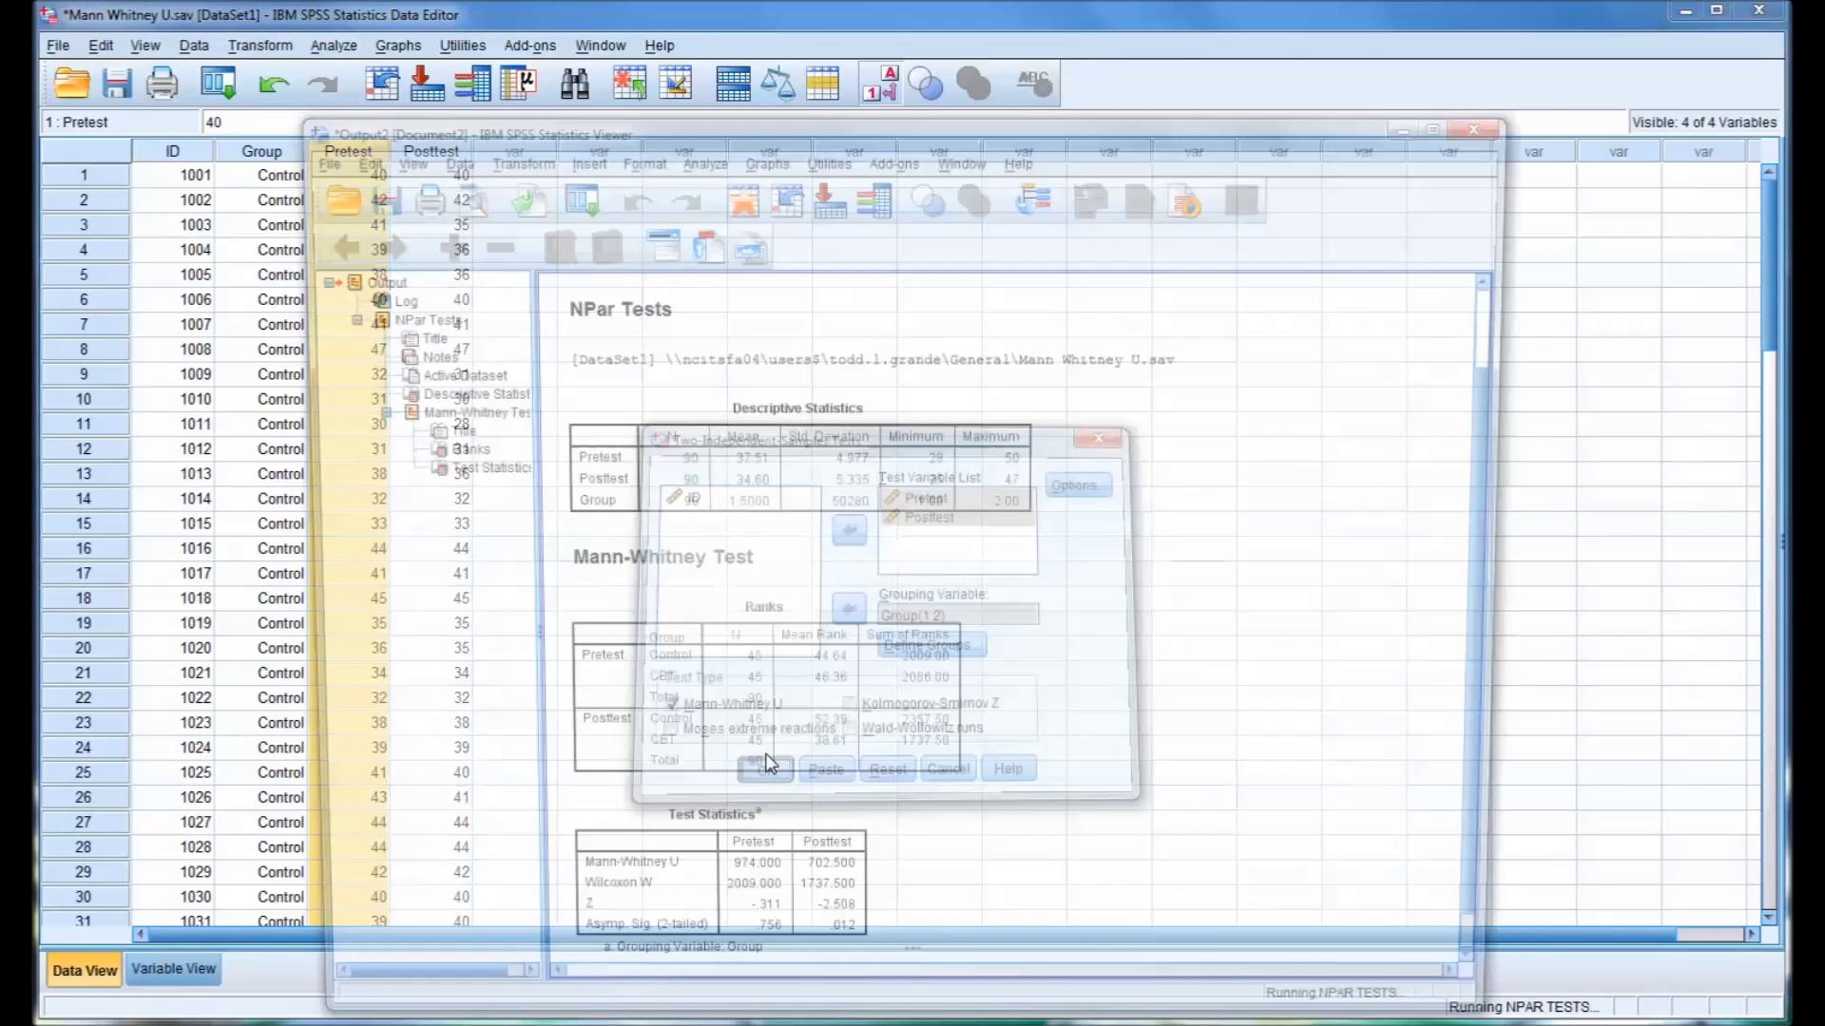
drag(895, 127, 910, 84)
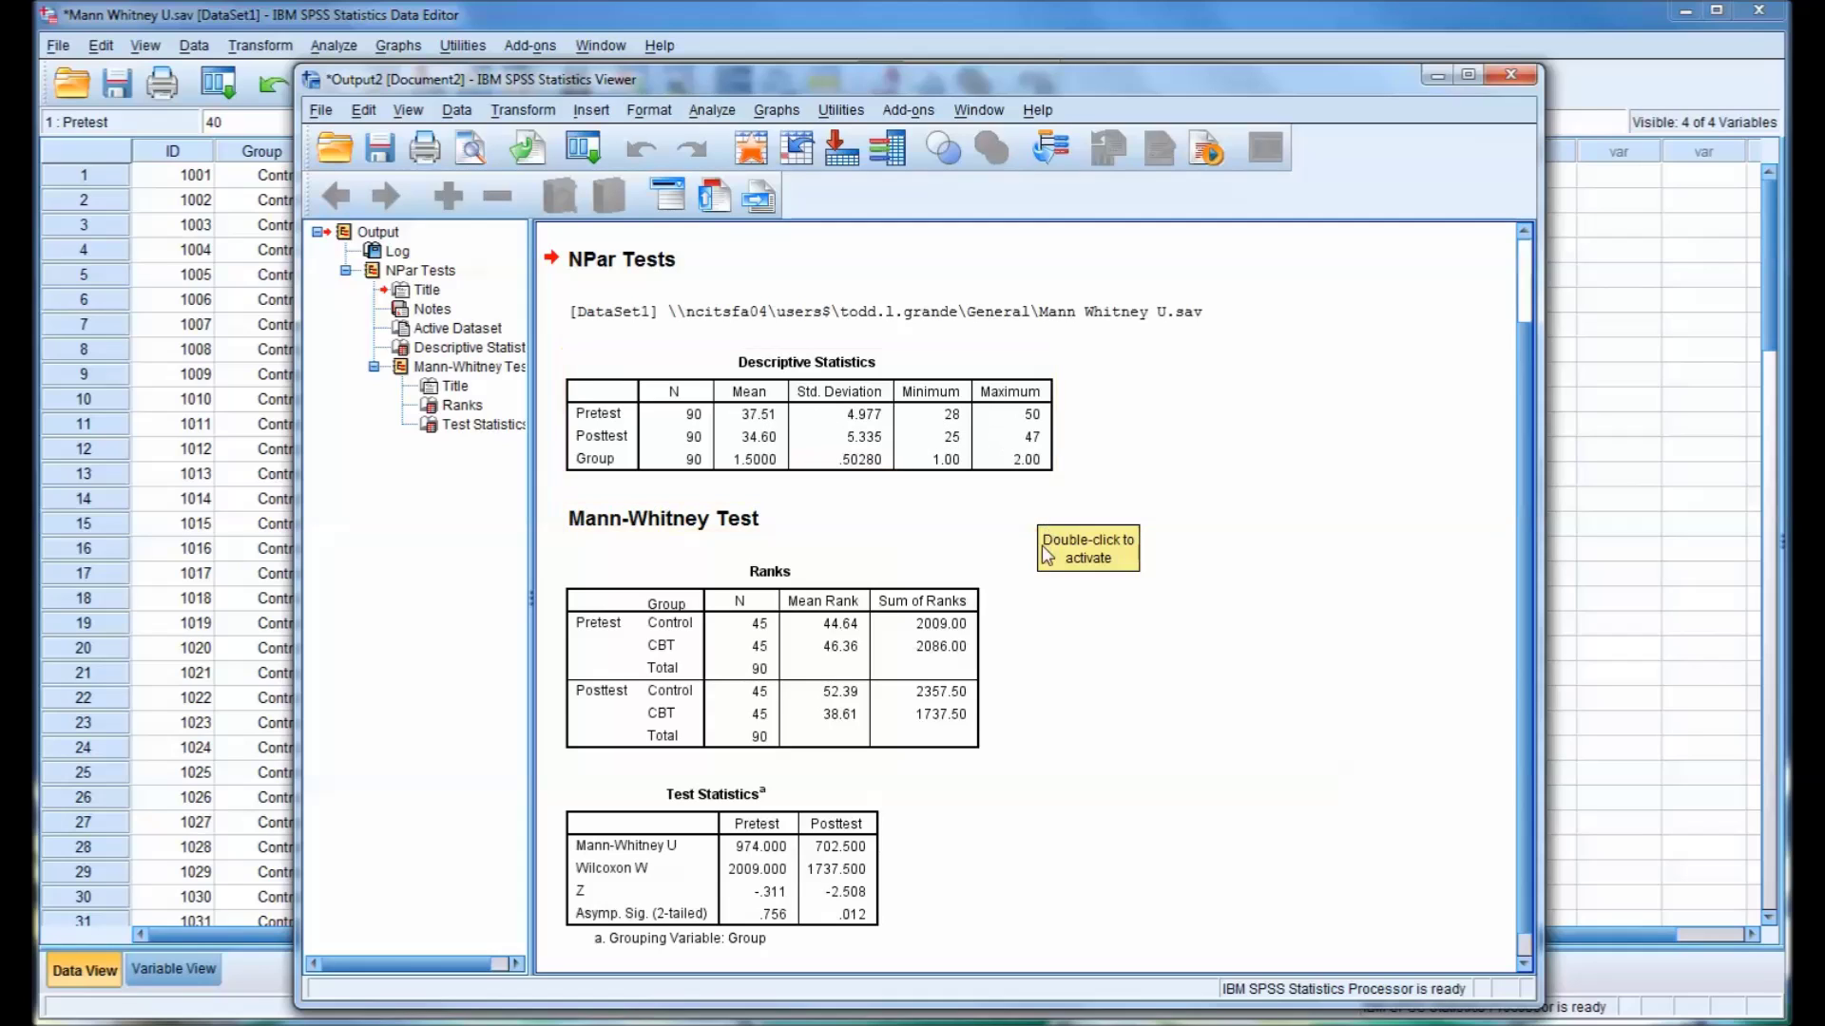
scroll(994, 661, down, 1)
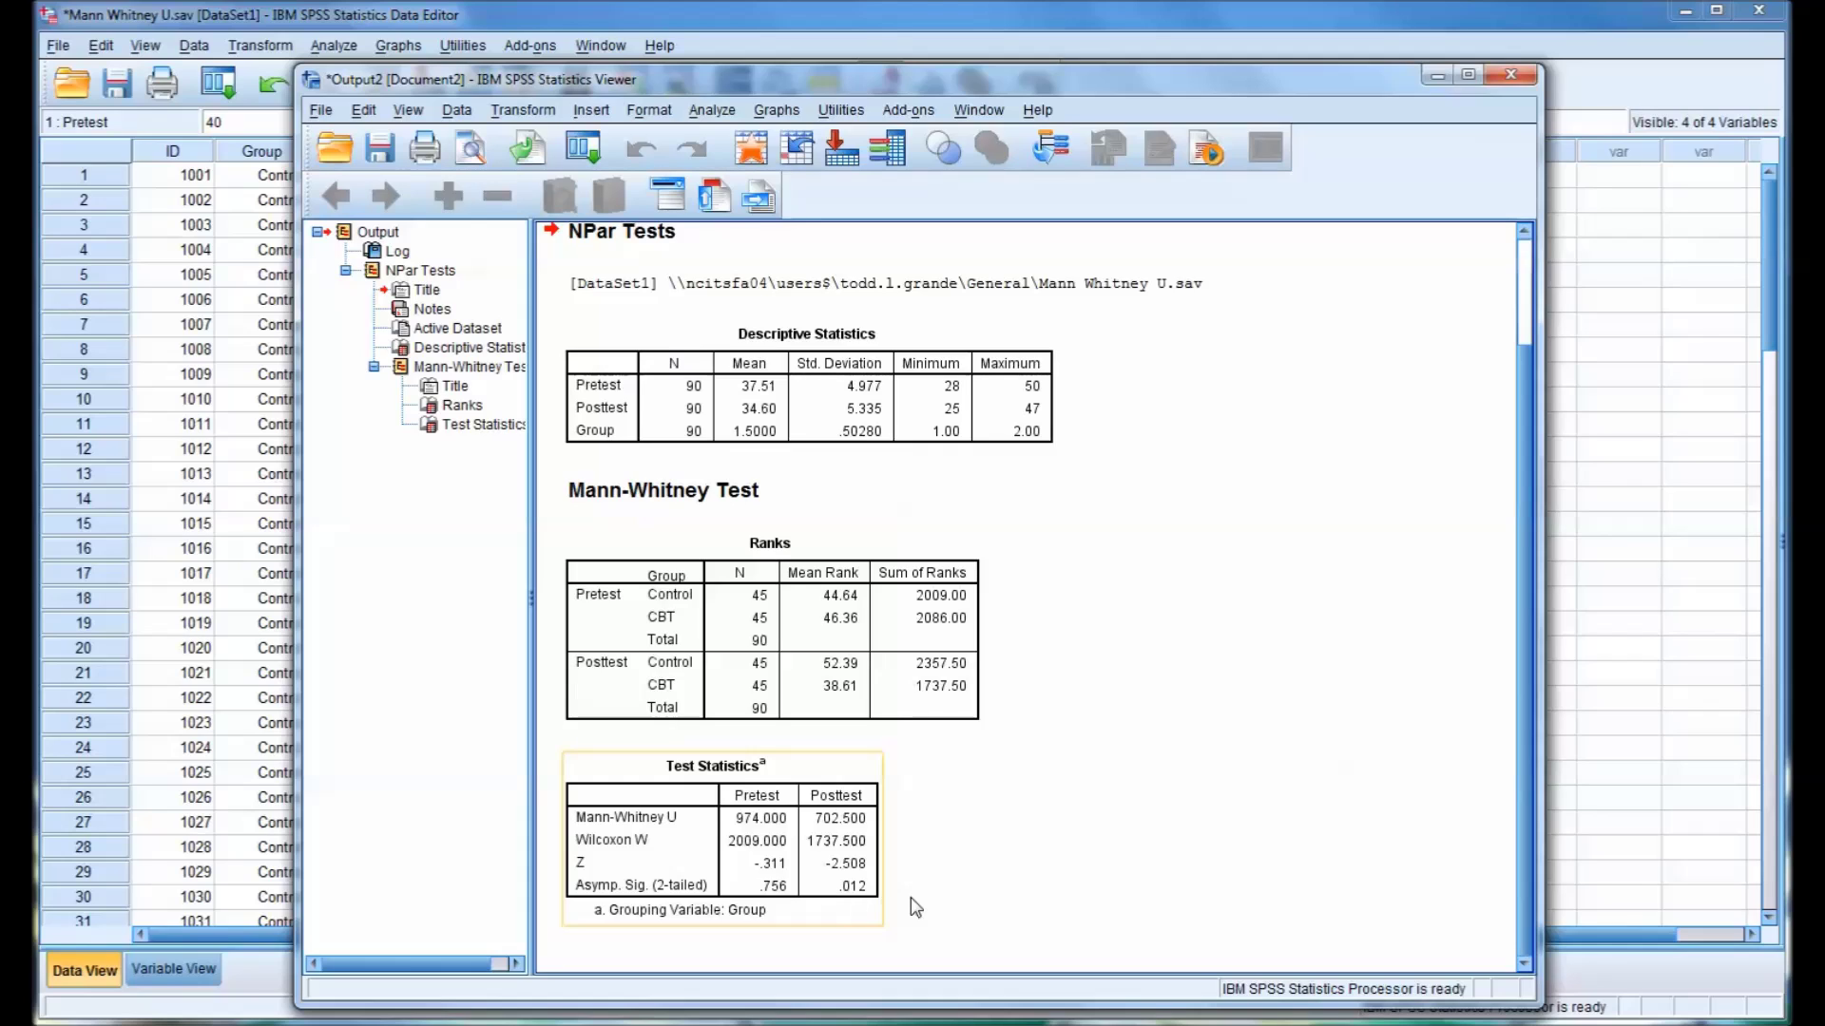
click(1123, 962)
click(574, 53)
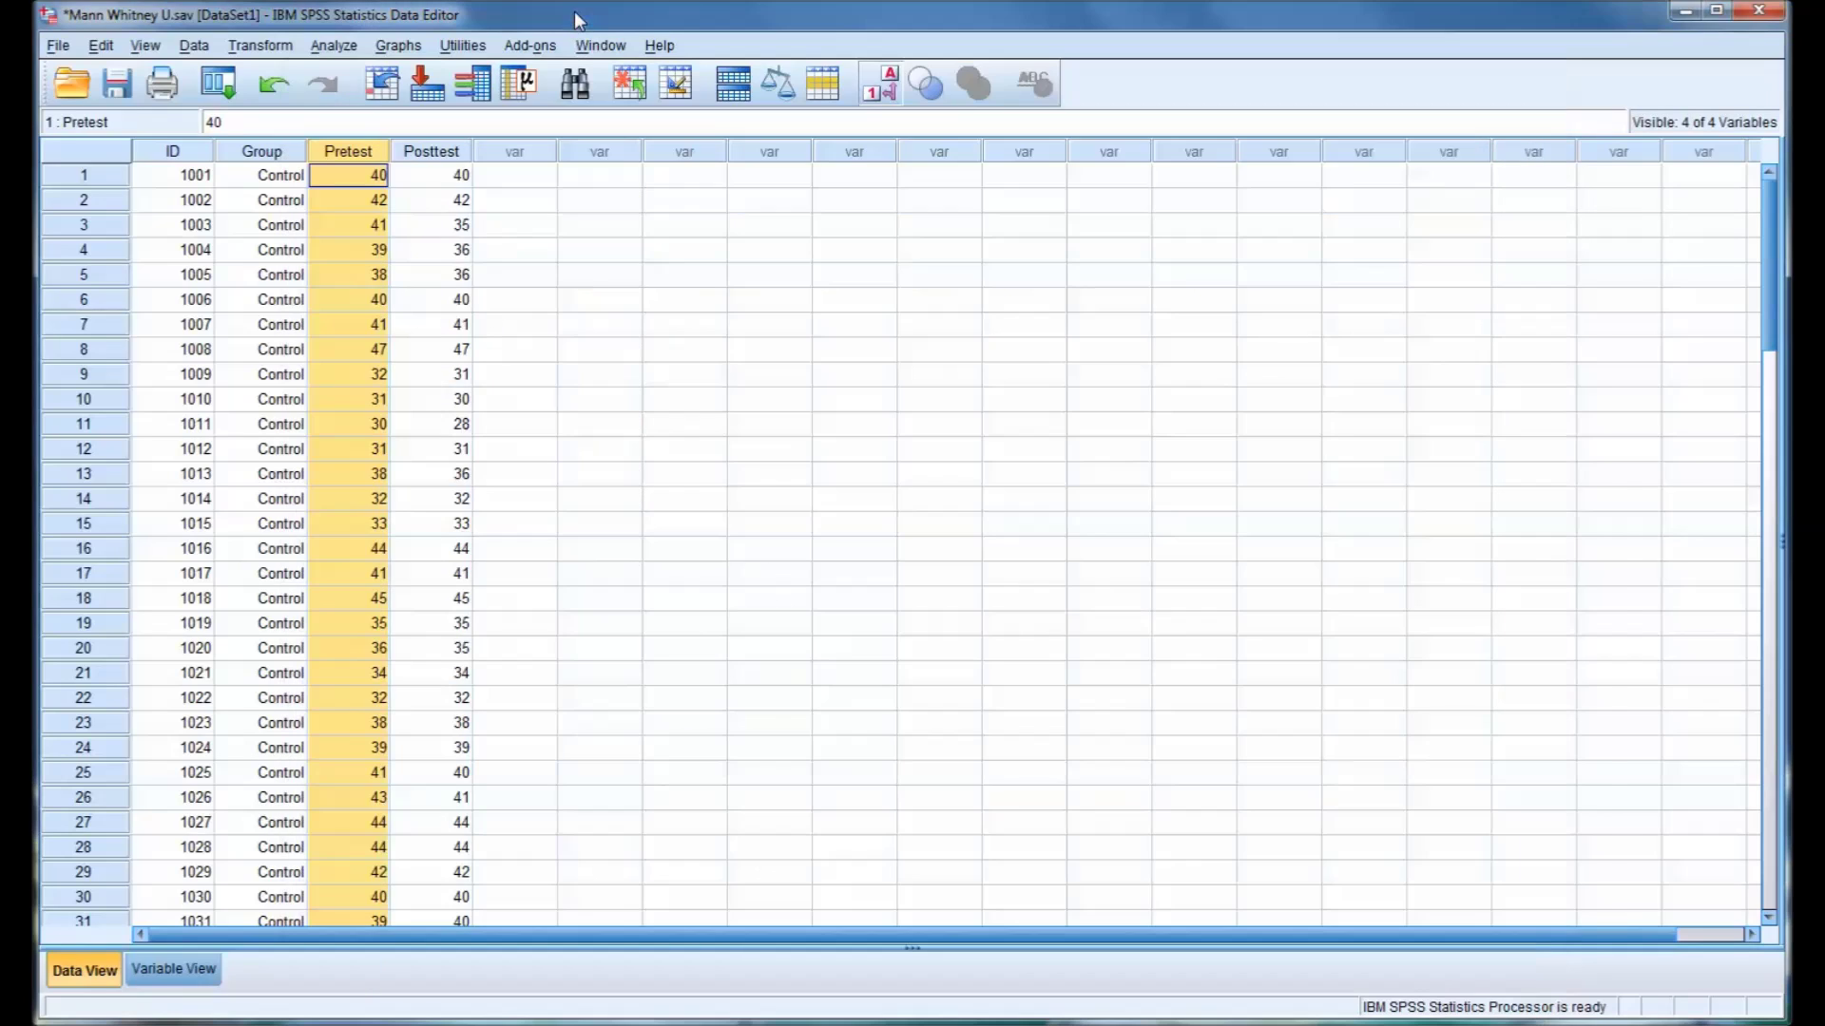
- Open Nonparametric Tests > Legacy Dialogs > K Independent Samples
click(342, 46)
mouse_move(399, 343)
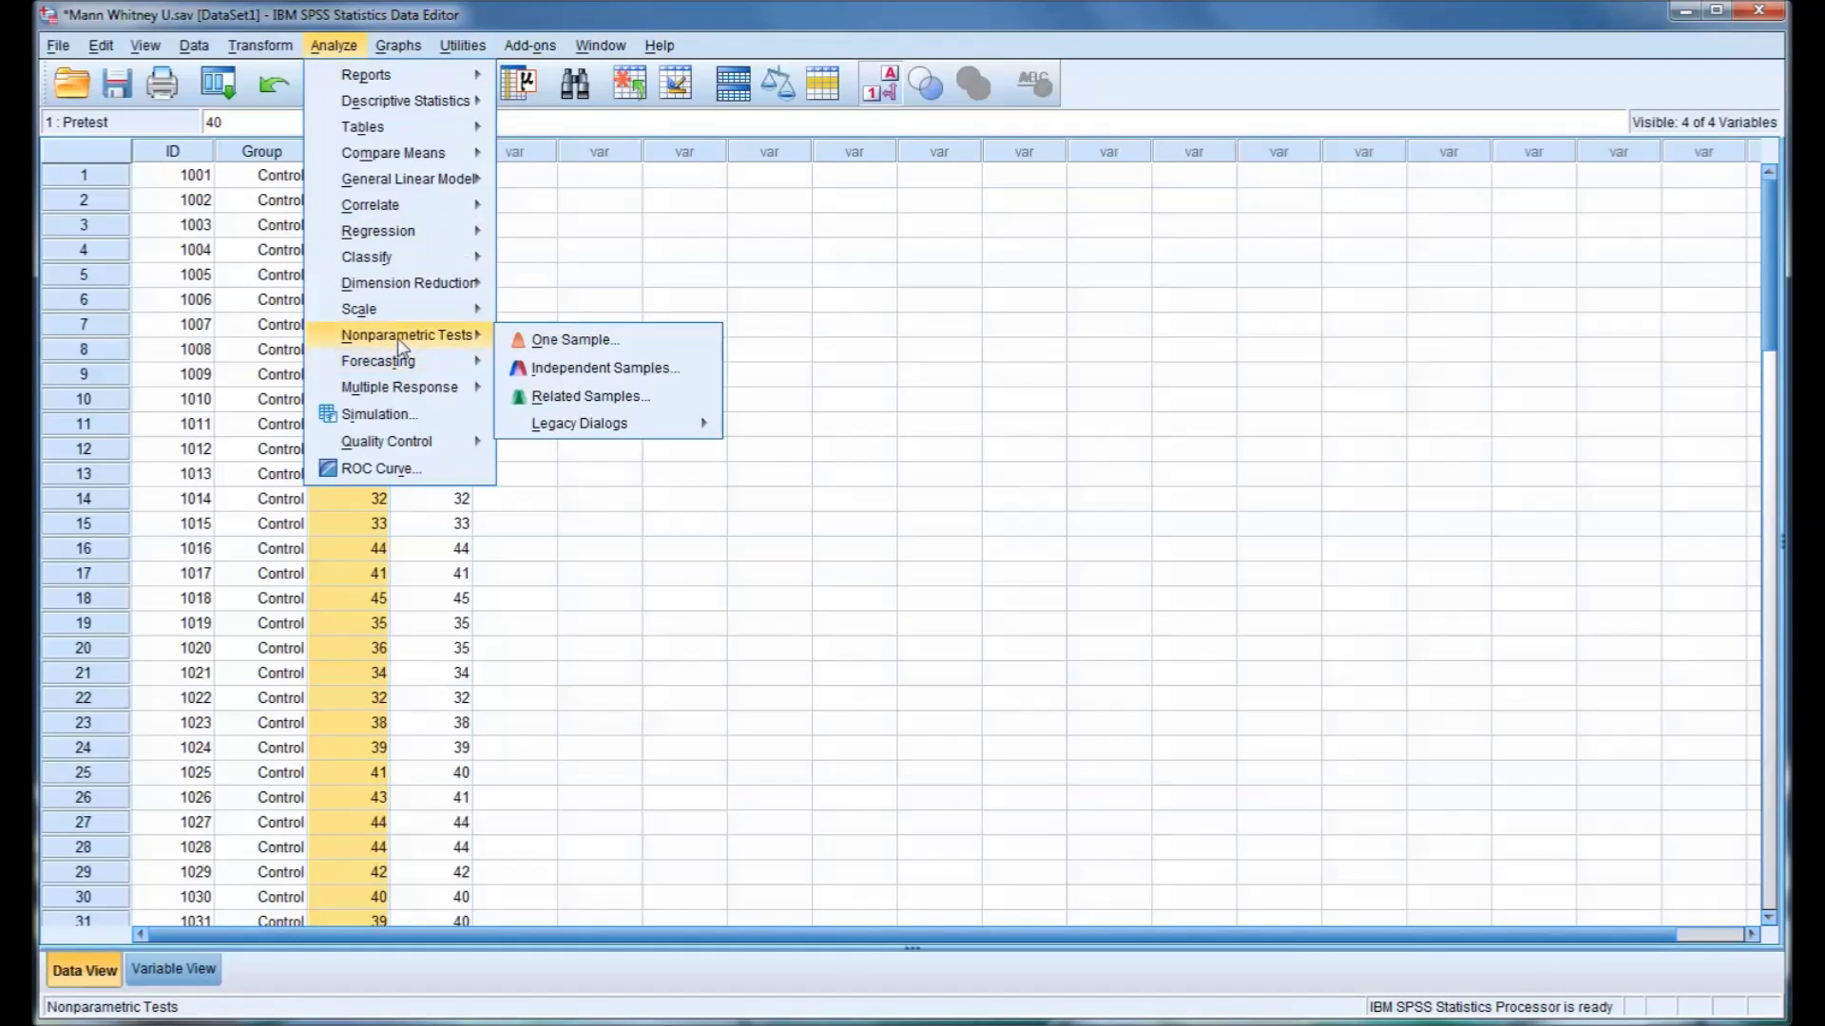
mouse_move(604, 426)
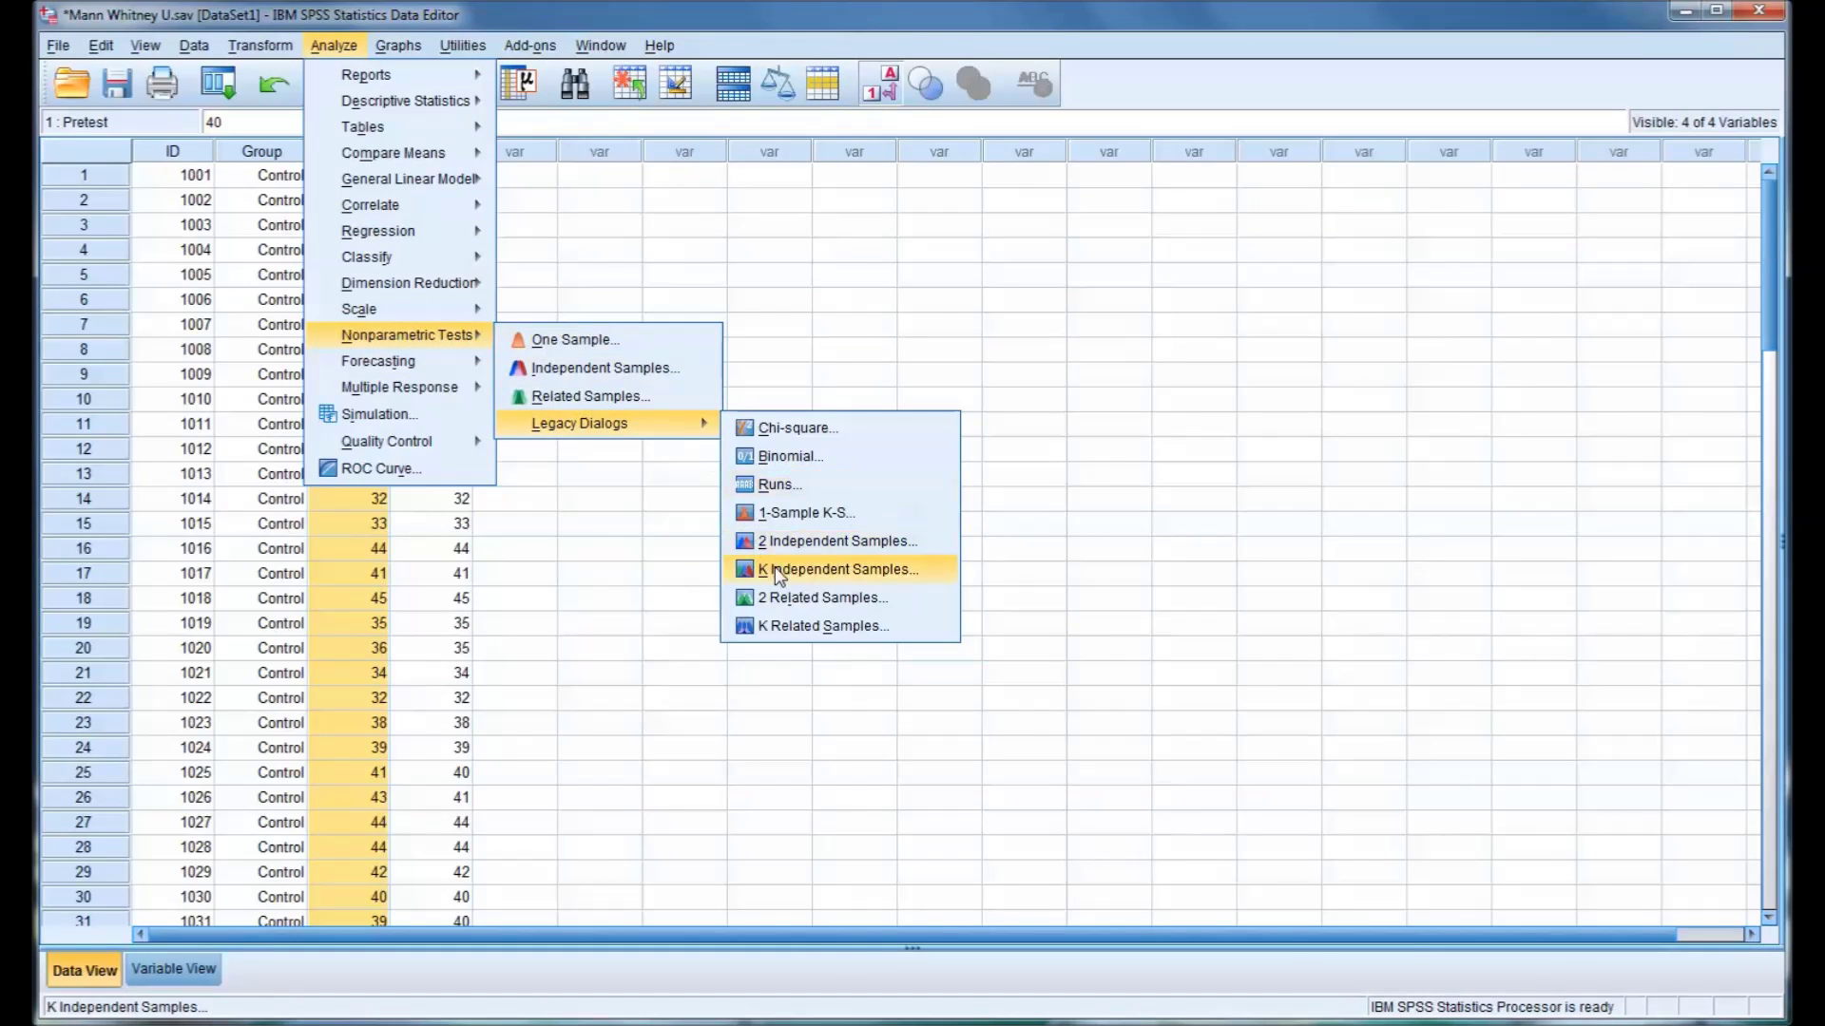
click(776, 569)
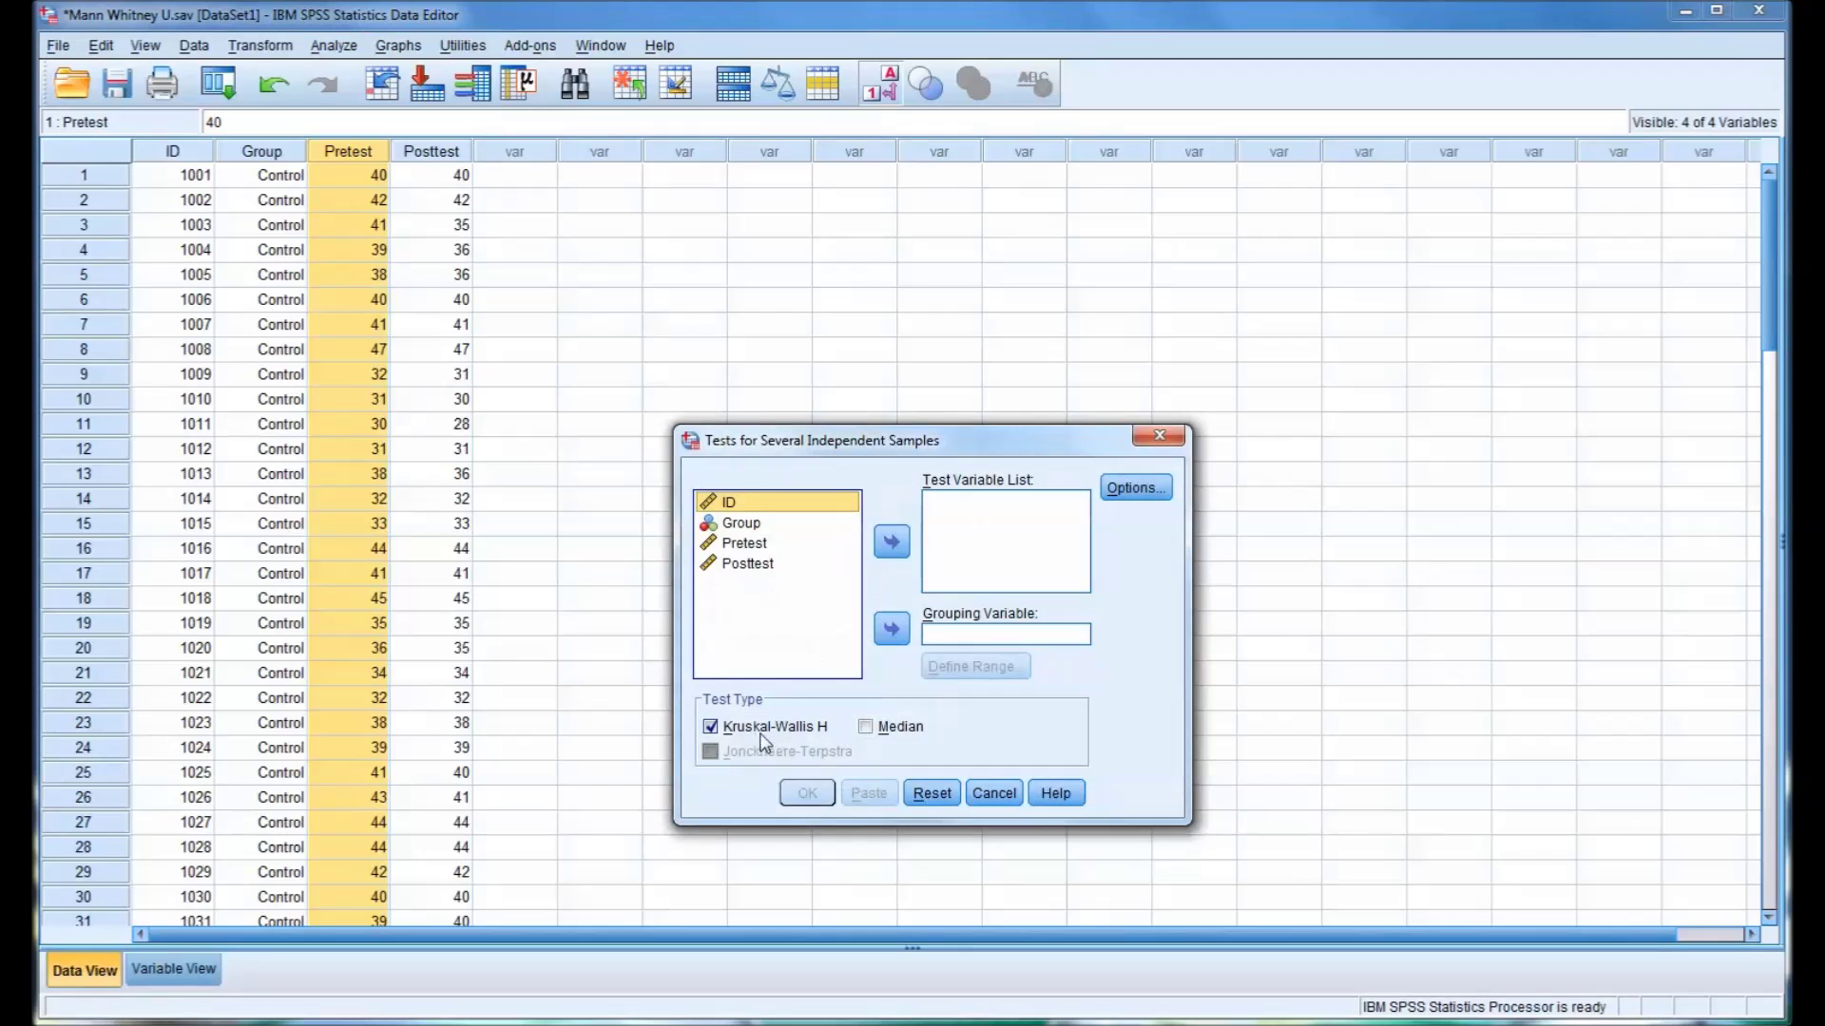
- Set Group as the grouping variable and Pretest and Posttest as test variables
click(751, 522)
click(890, 629)
click(785, 523)
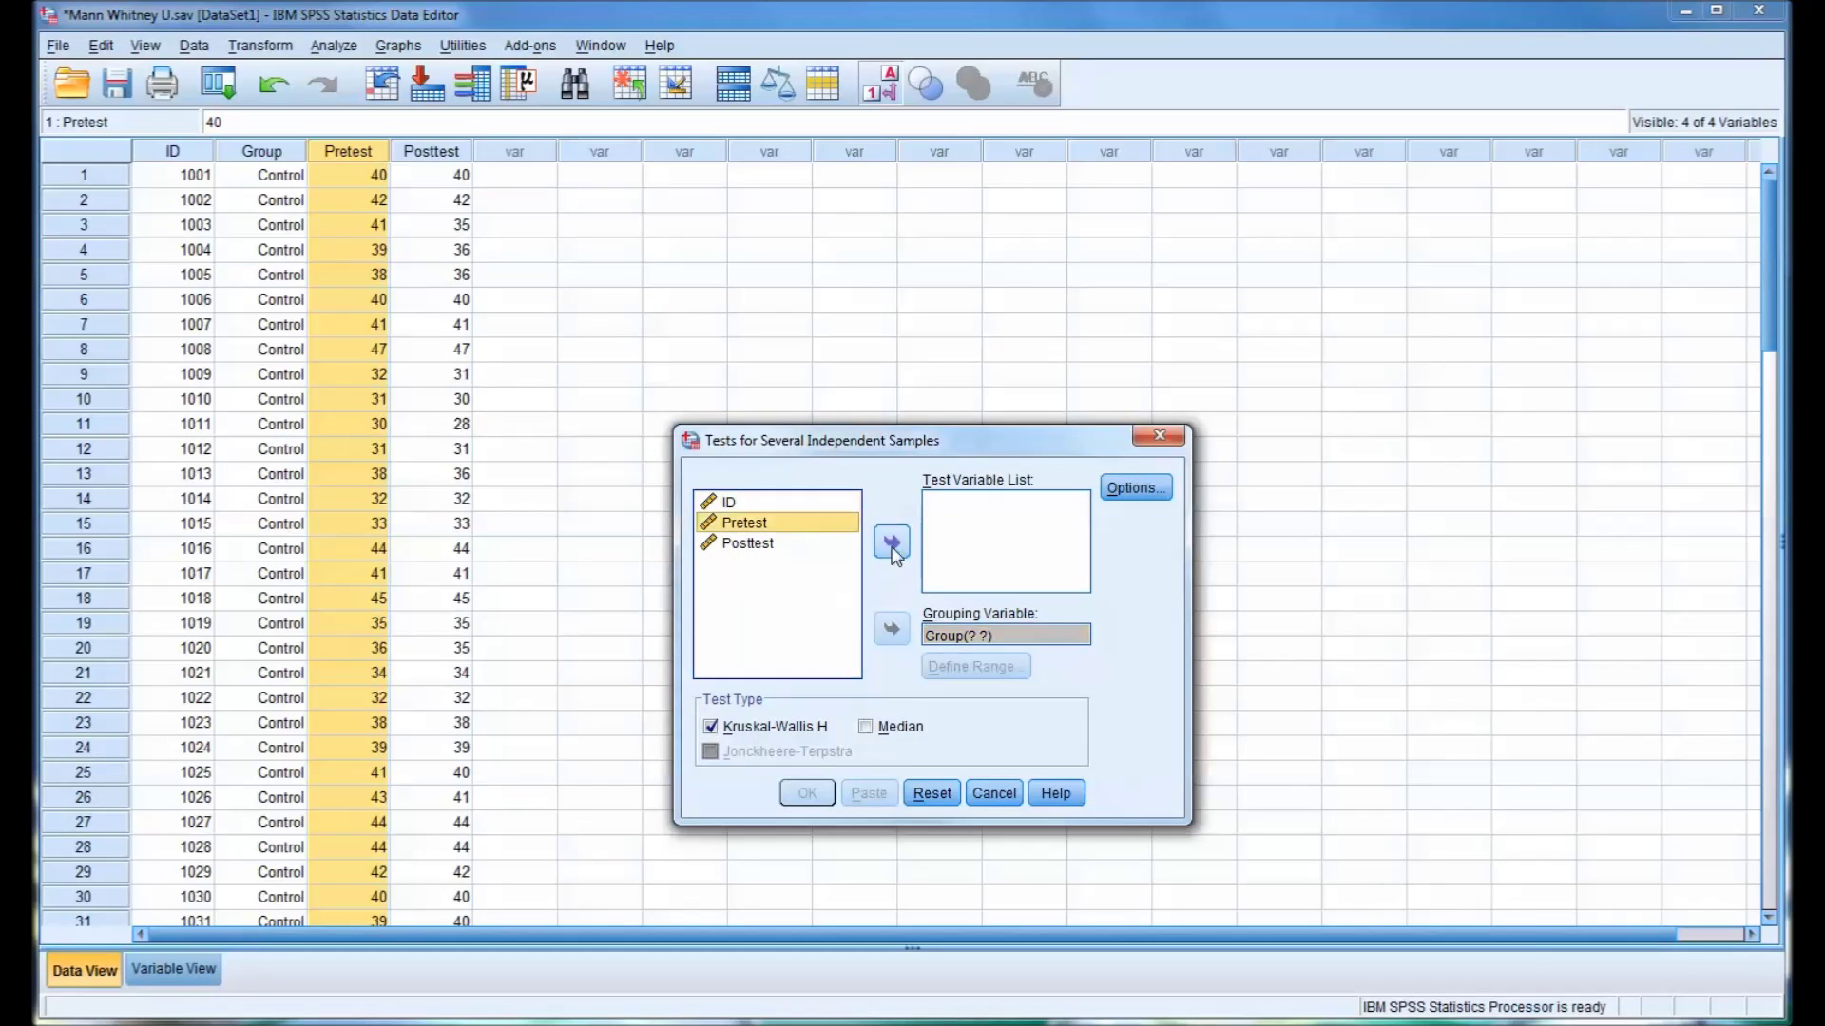
click(890, 542)
click(890, 542)
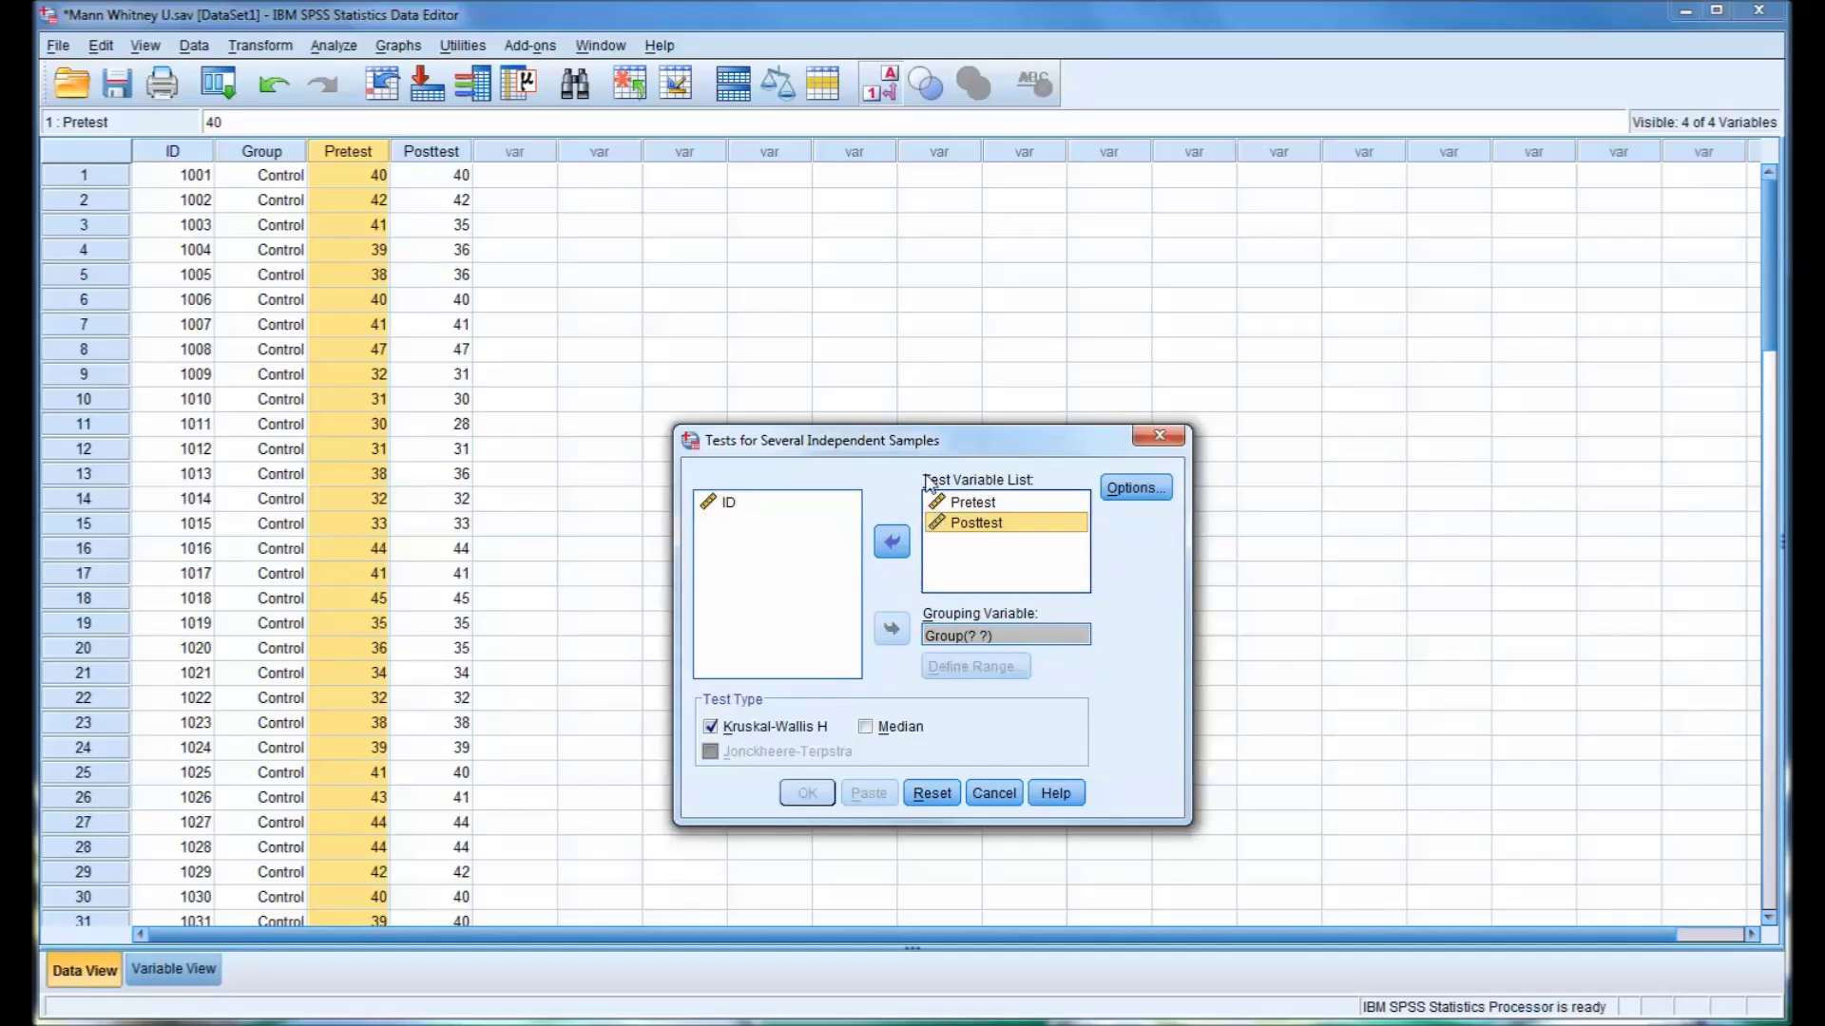
- Define the Group range with minimum 1 and maximum 2
click(948, 664)
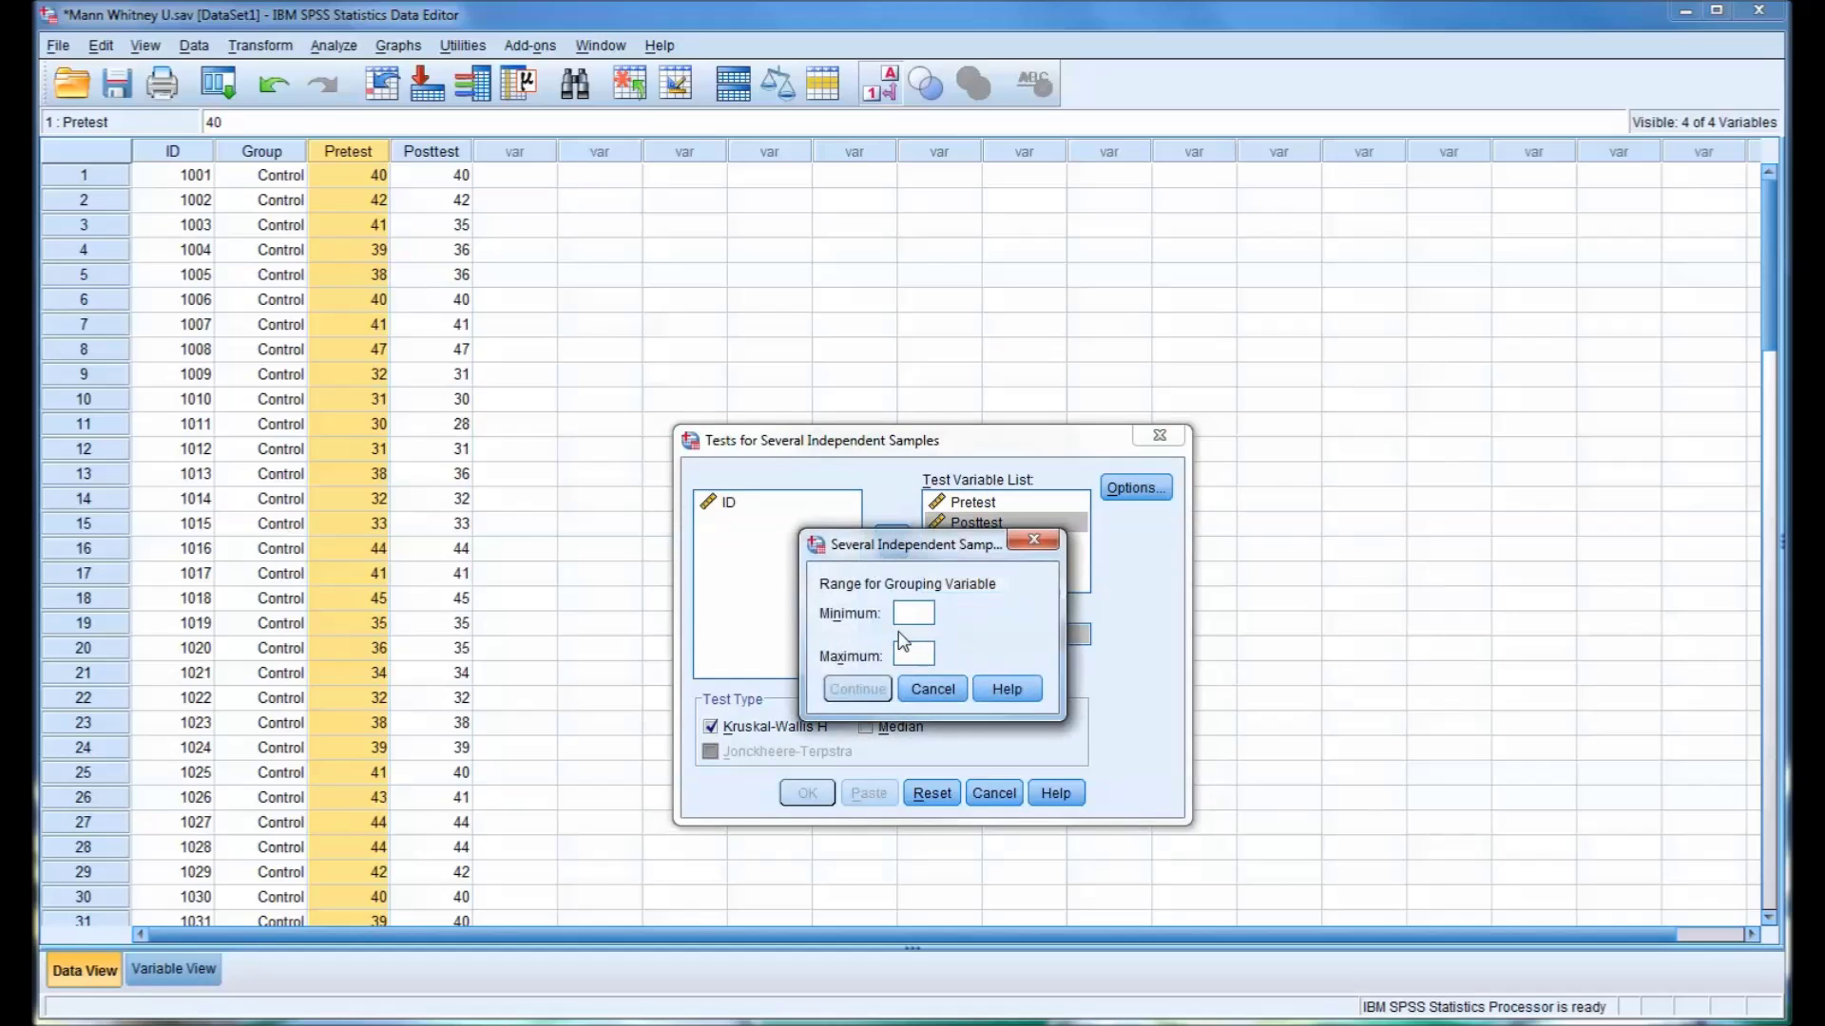
text(1)
click(906, 658)
text(2)
click(857, 689)
- Add descriptive statistics and run the Kruskal-Wallis test
click(1134, 488)
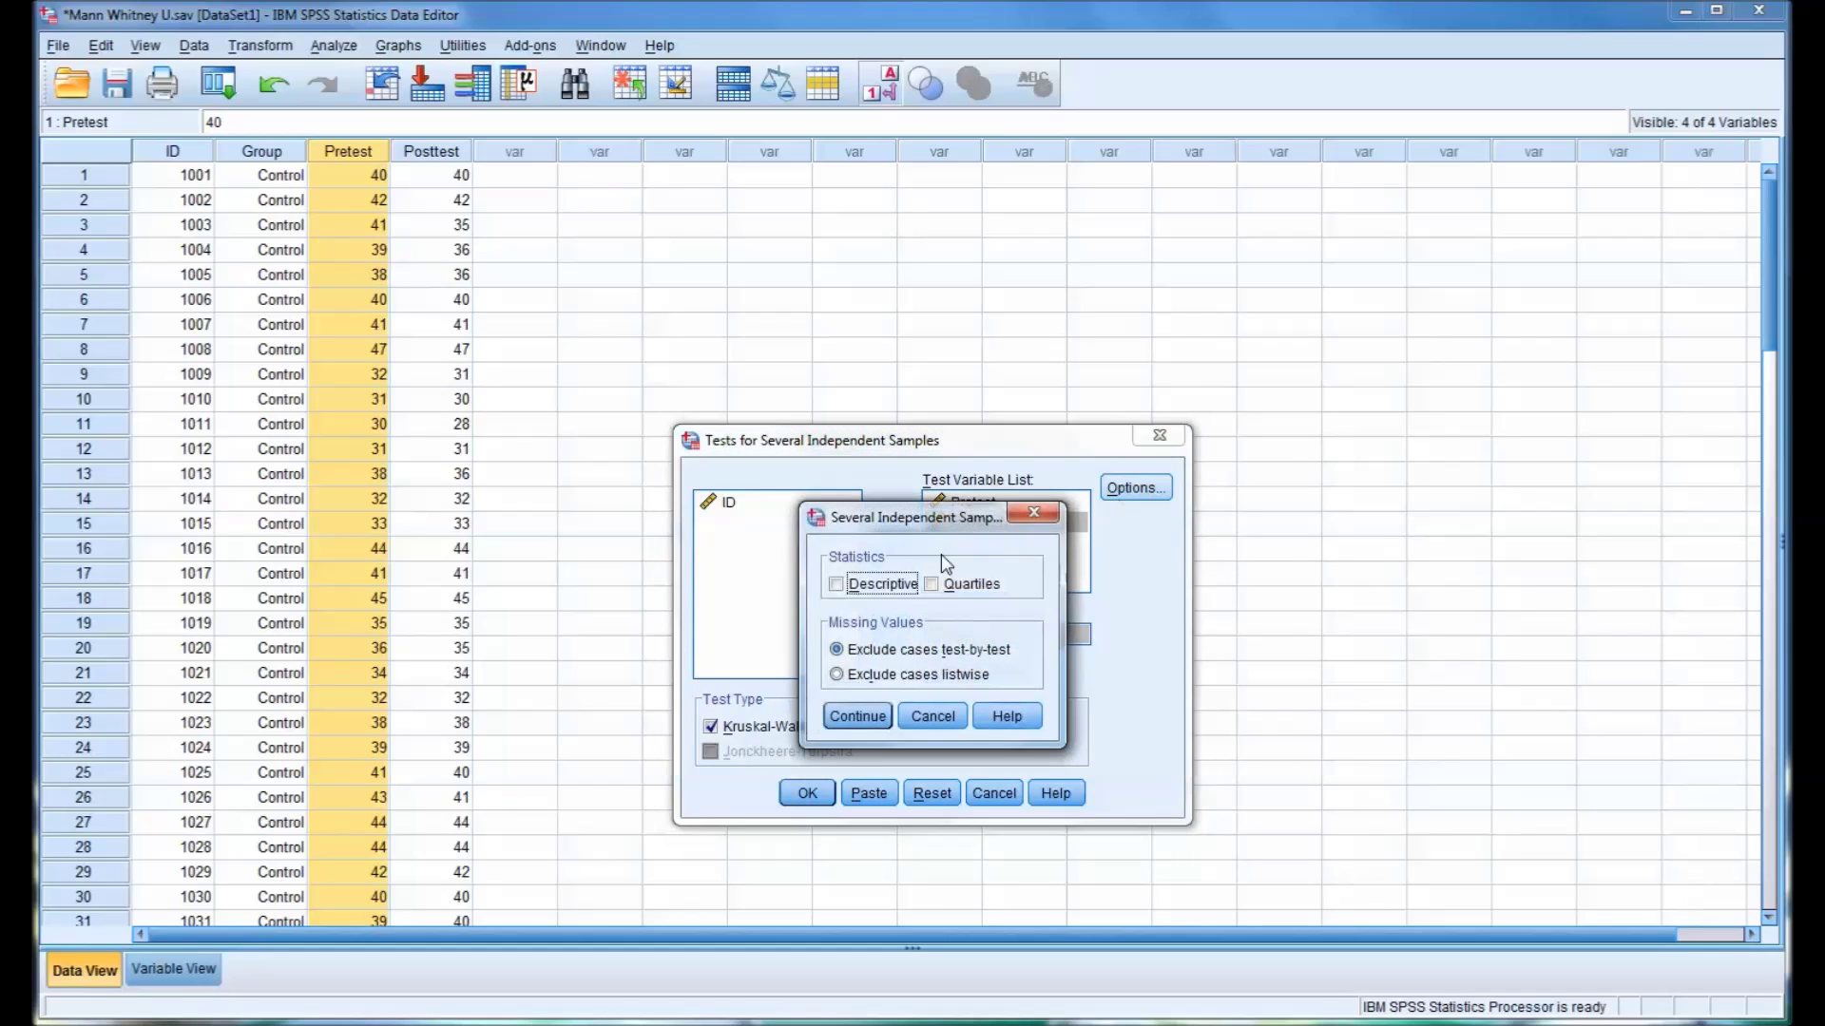
click(870, 585)
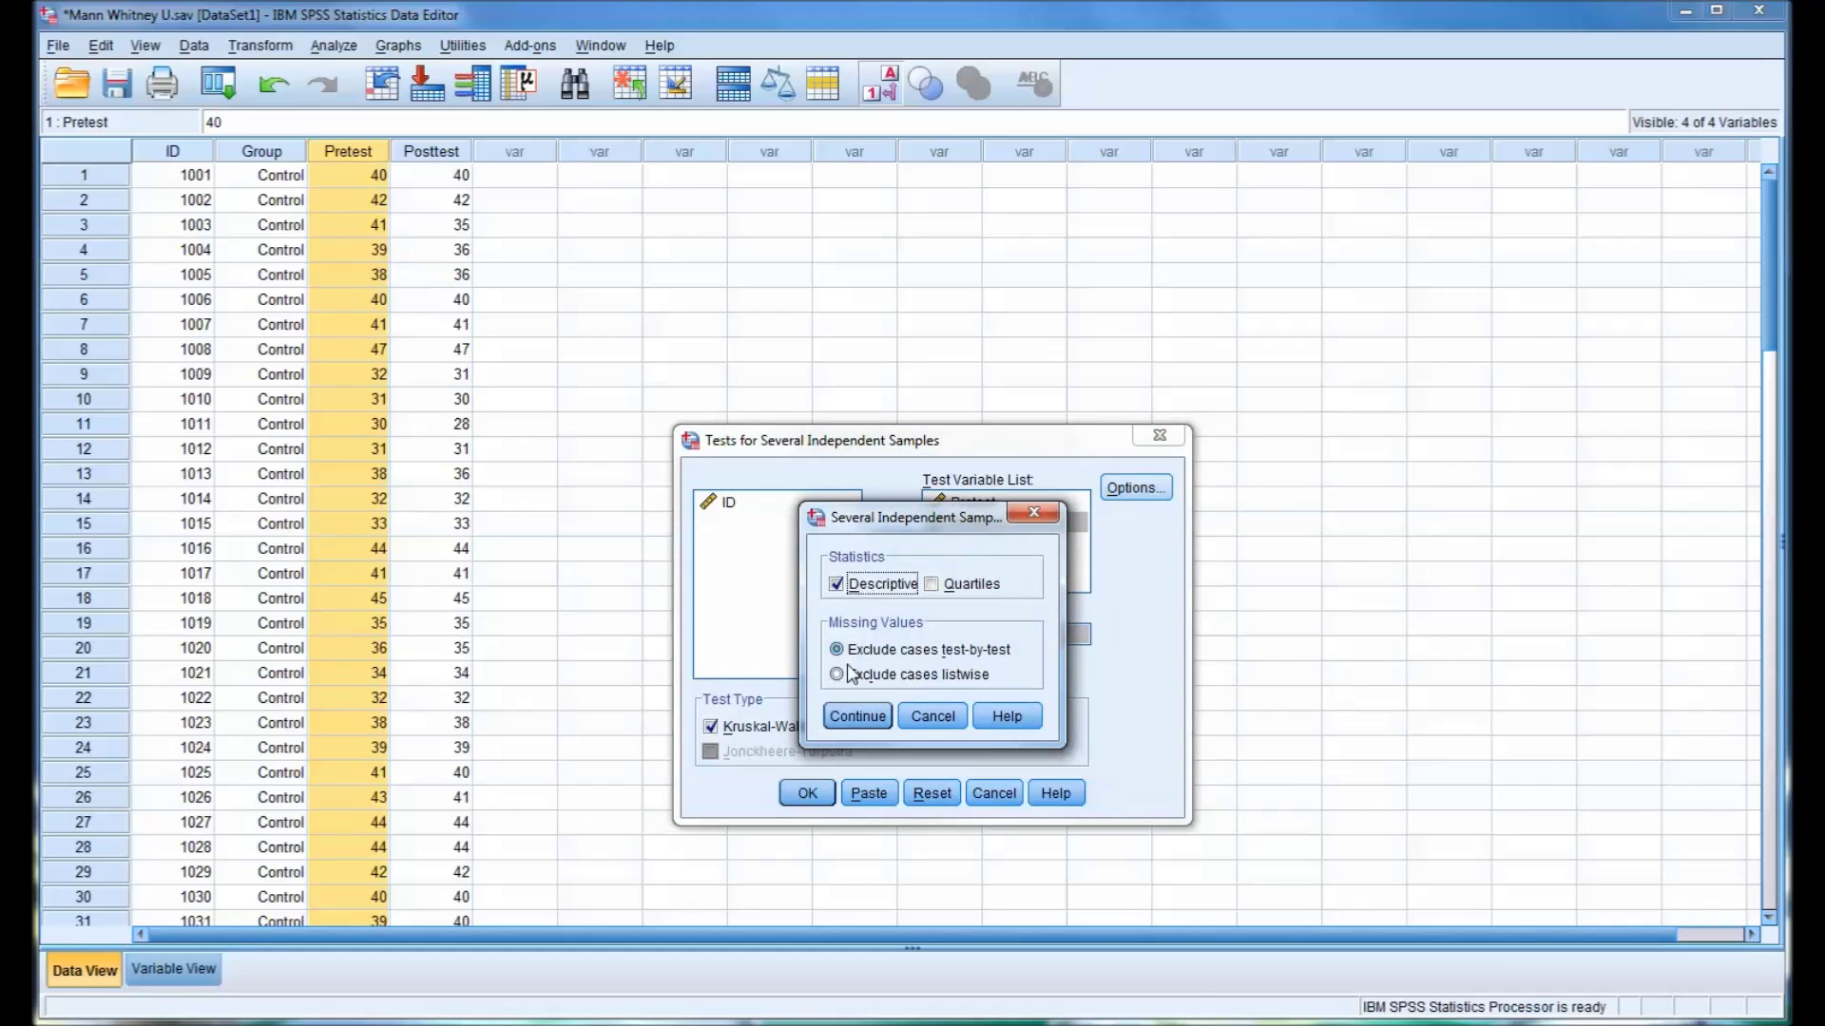
click(849, 714)
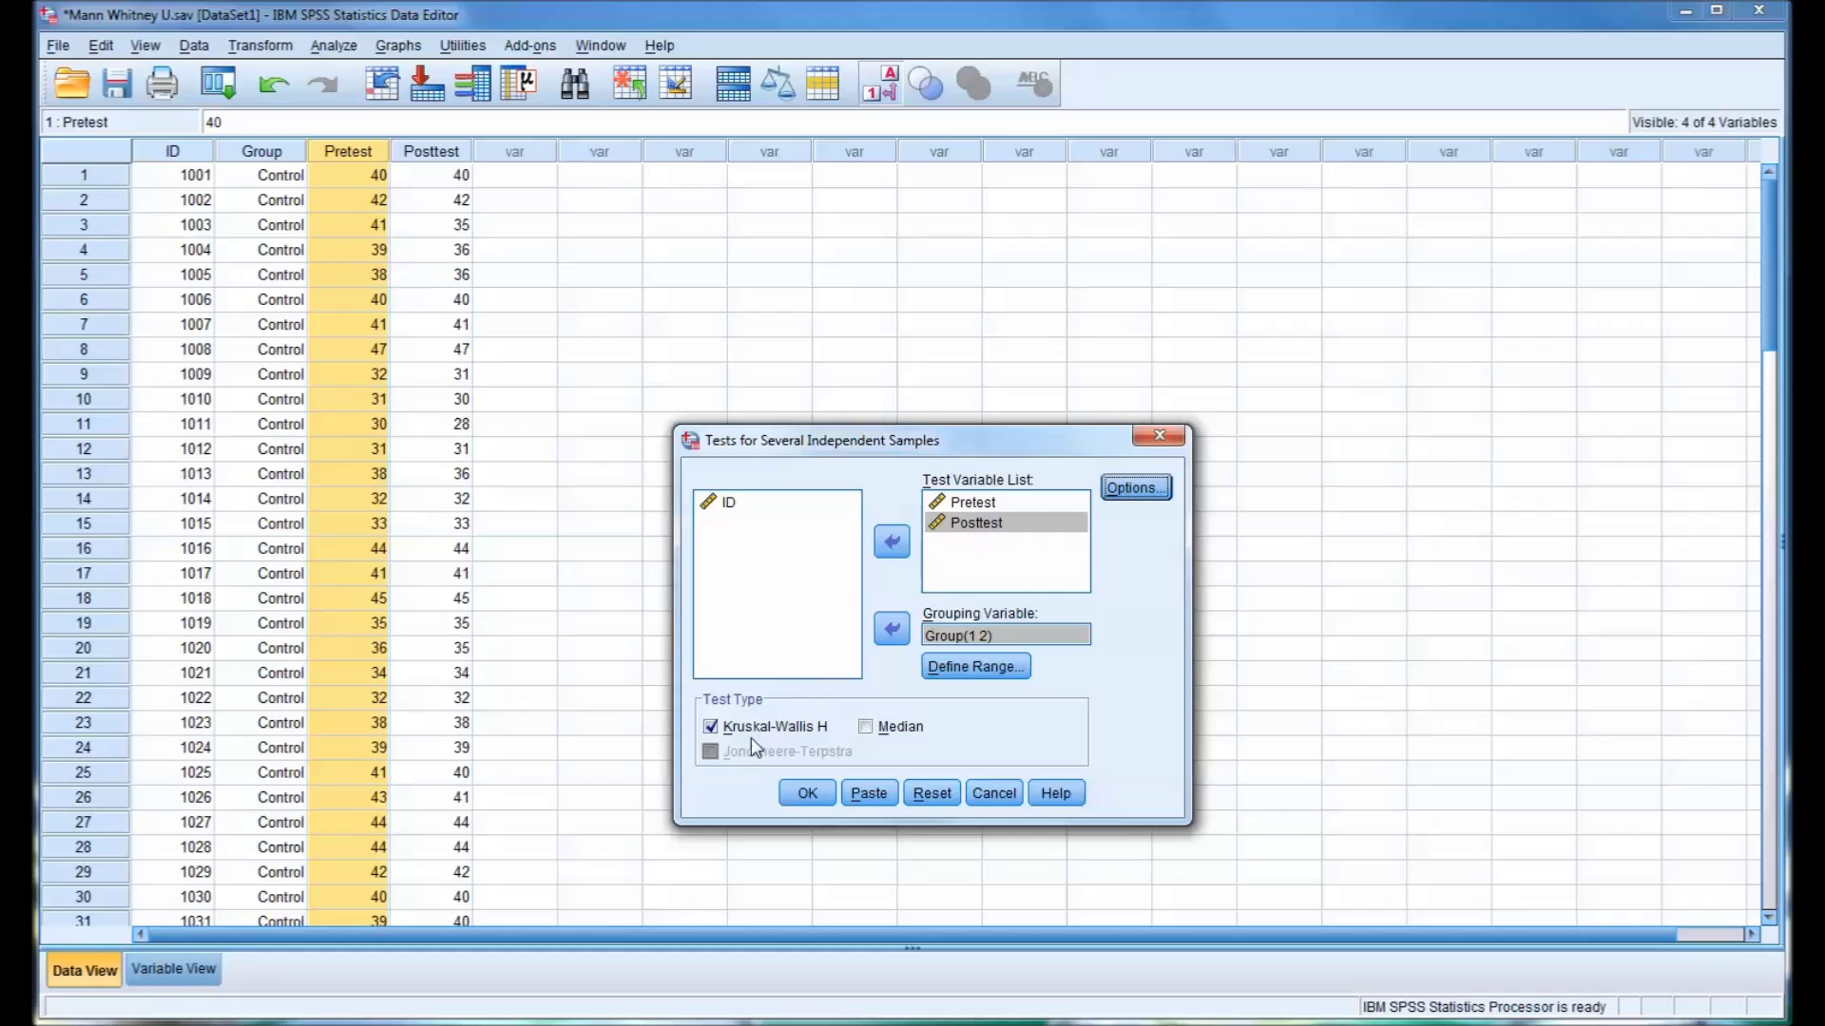
click(807, 794)
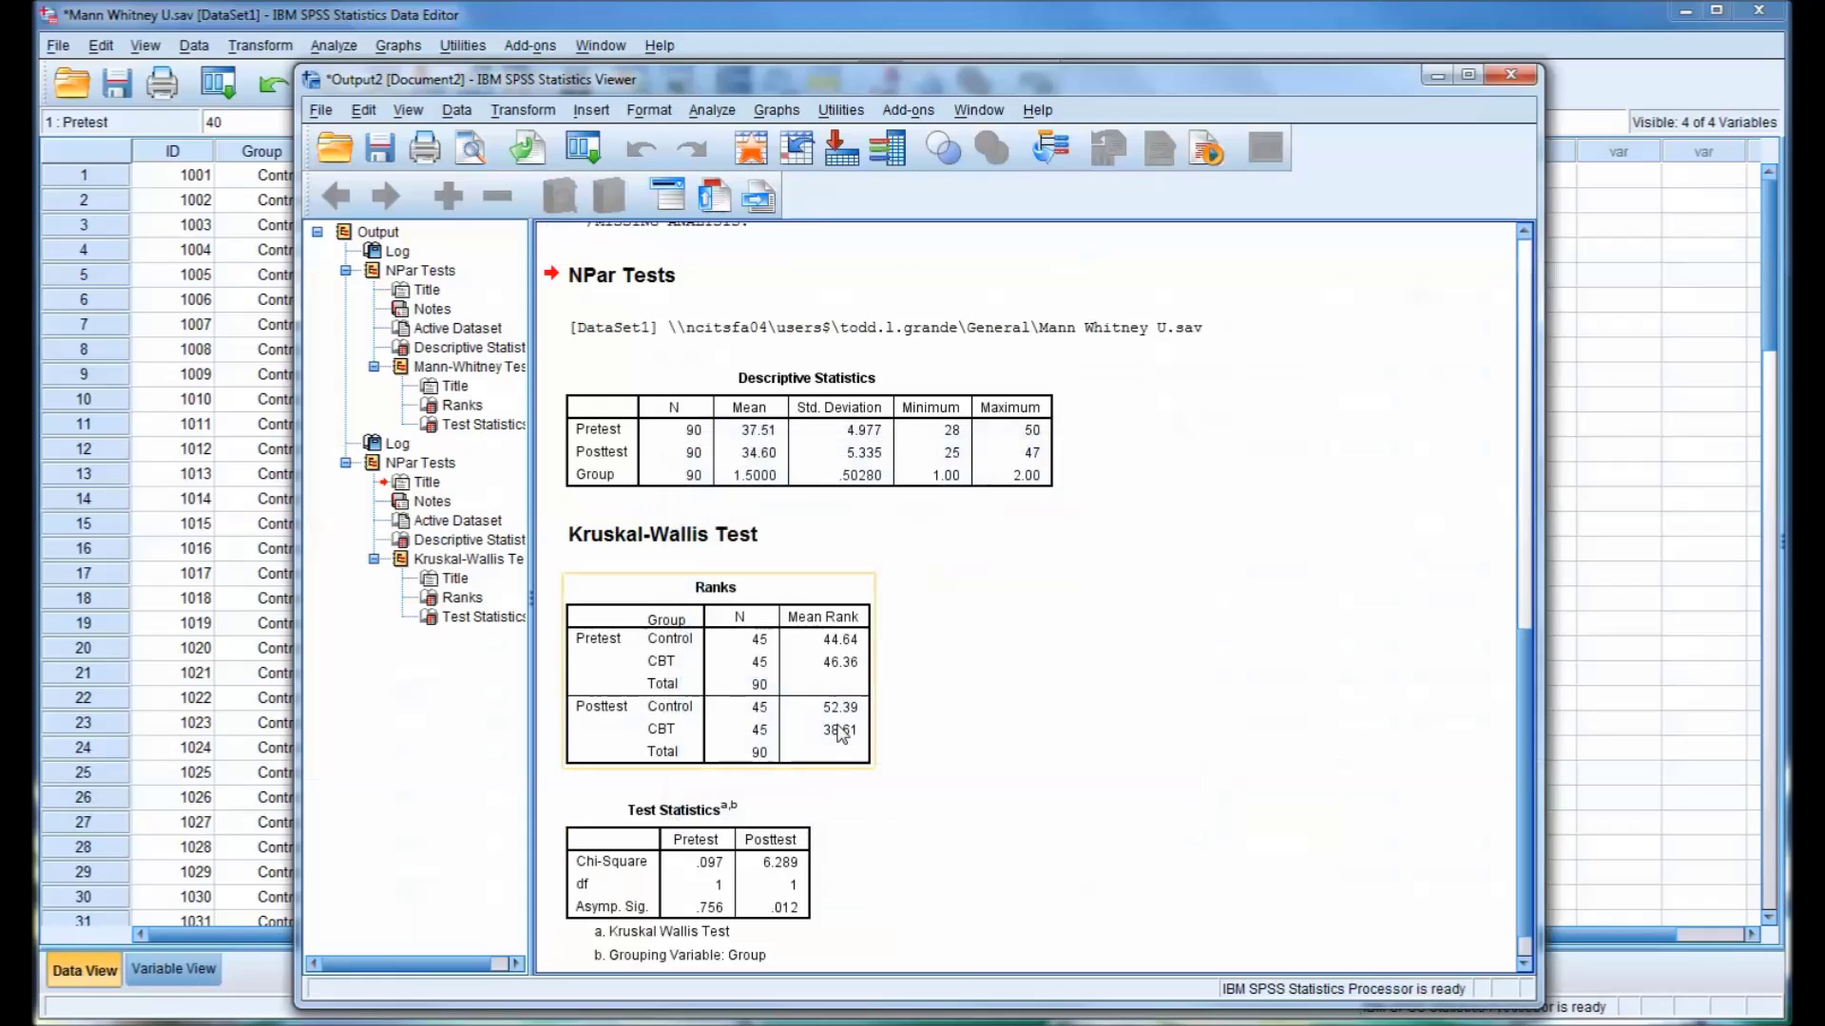
- Review the Kruskal-Wallis Test Statistics table, then minimize the Output Viewer
drag(962, 83, 968, 42)
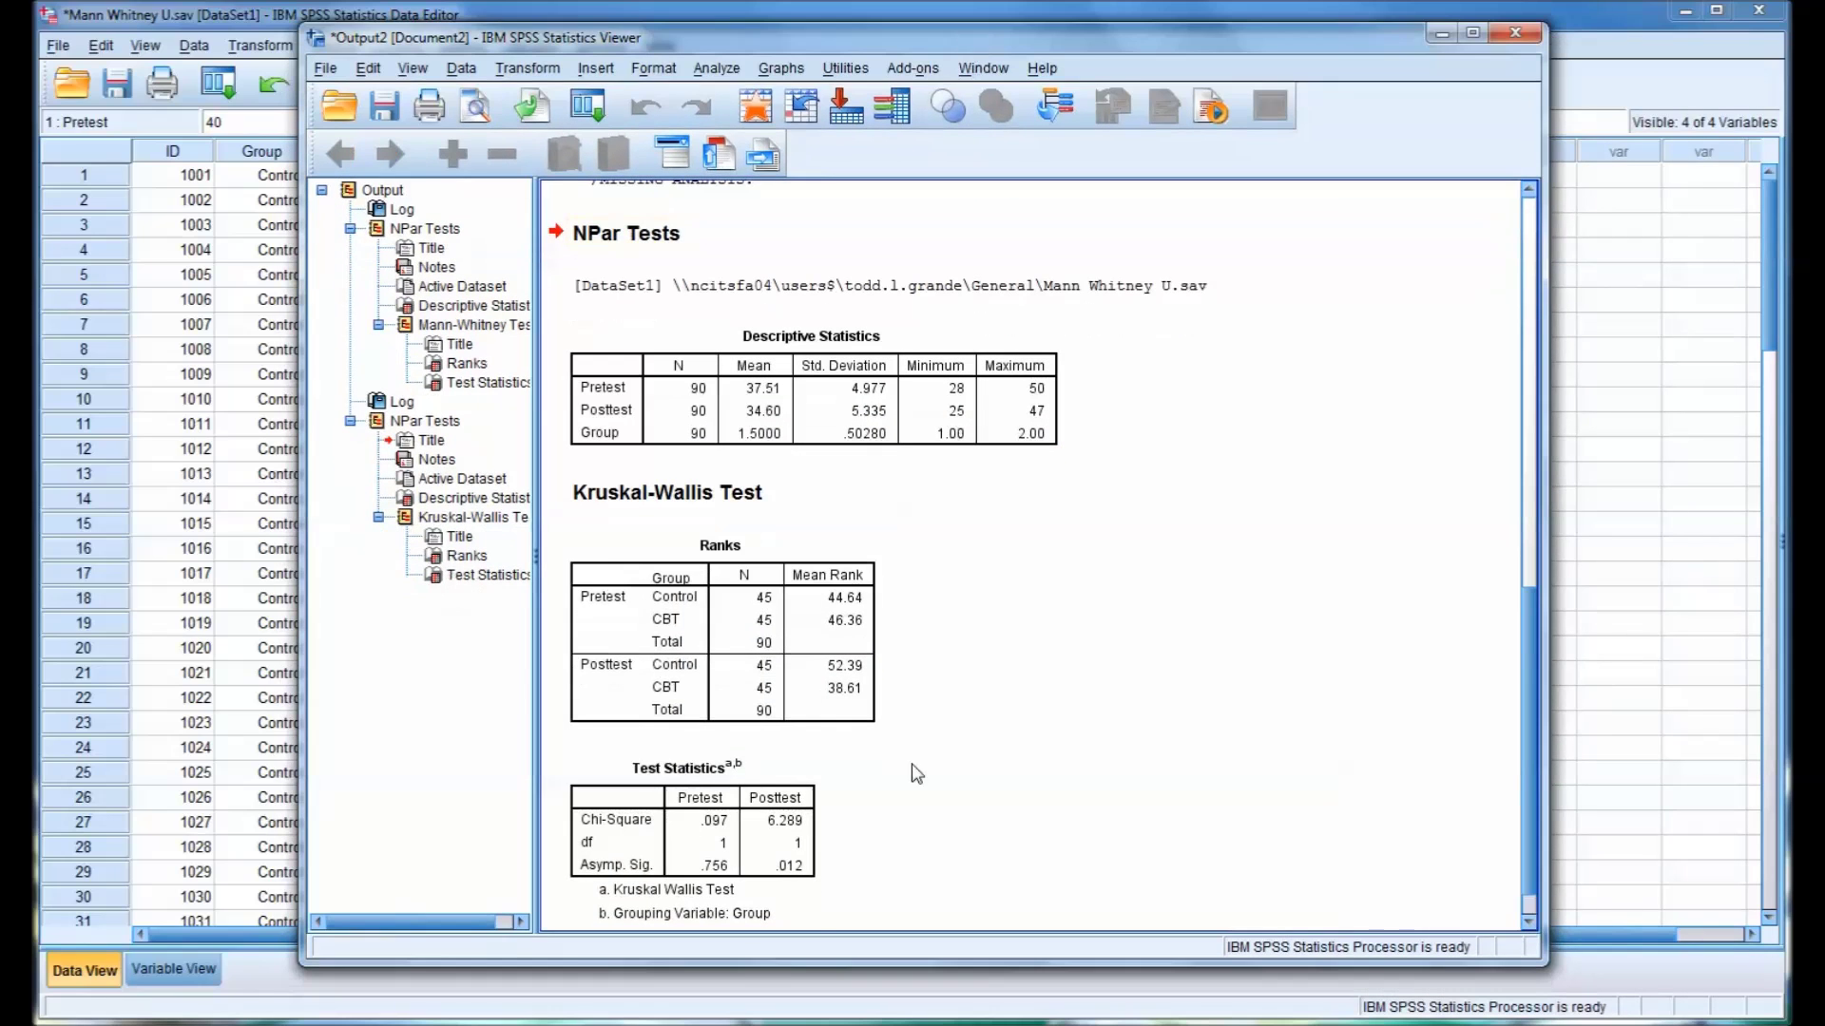
click(809, 889)
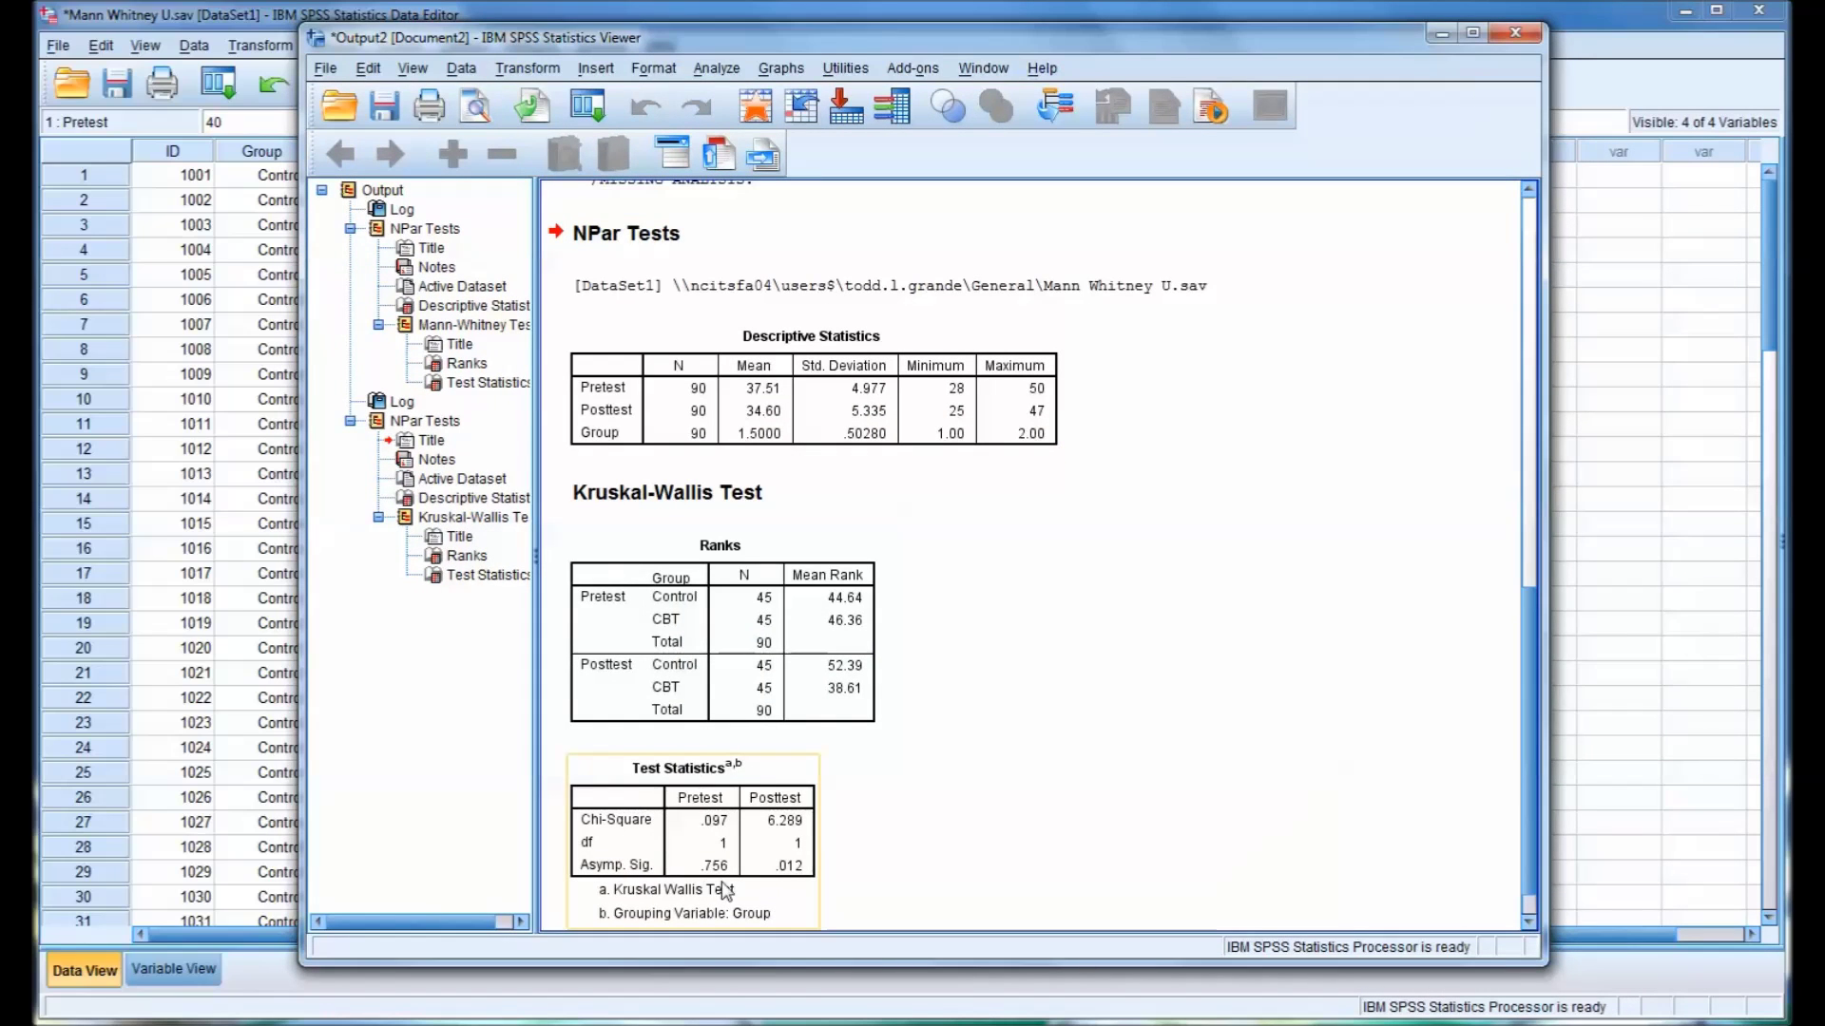
click(914, 893)
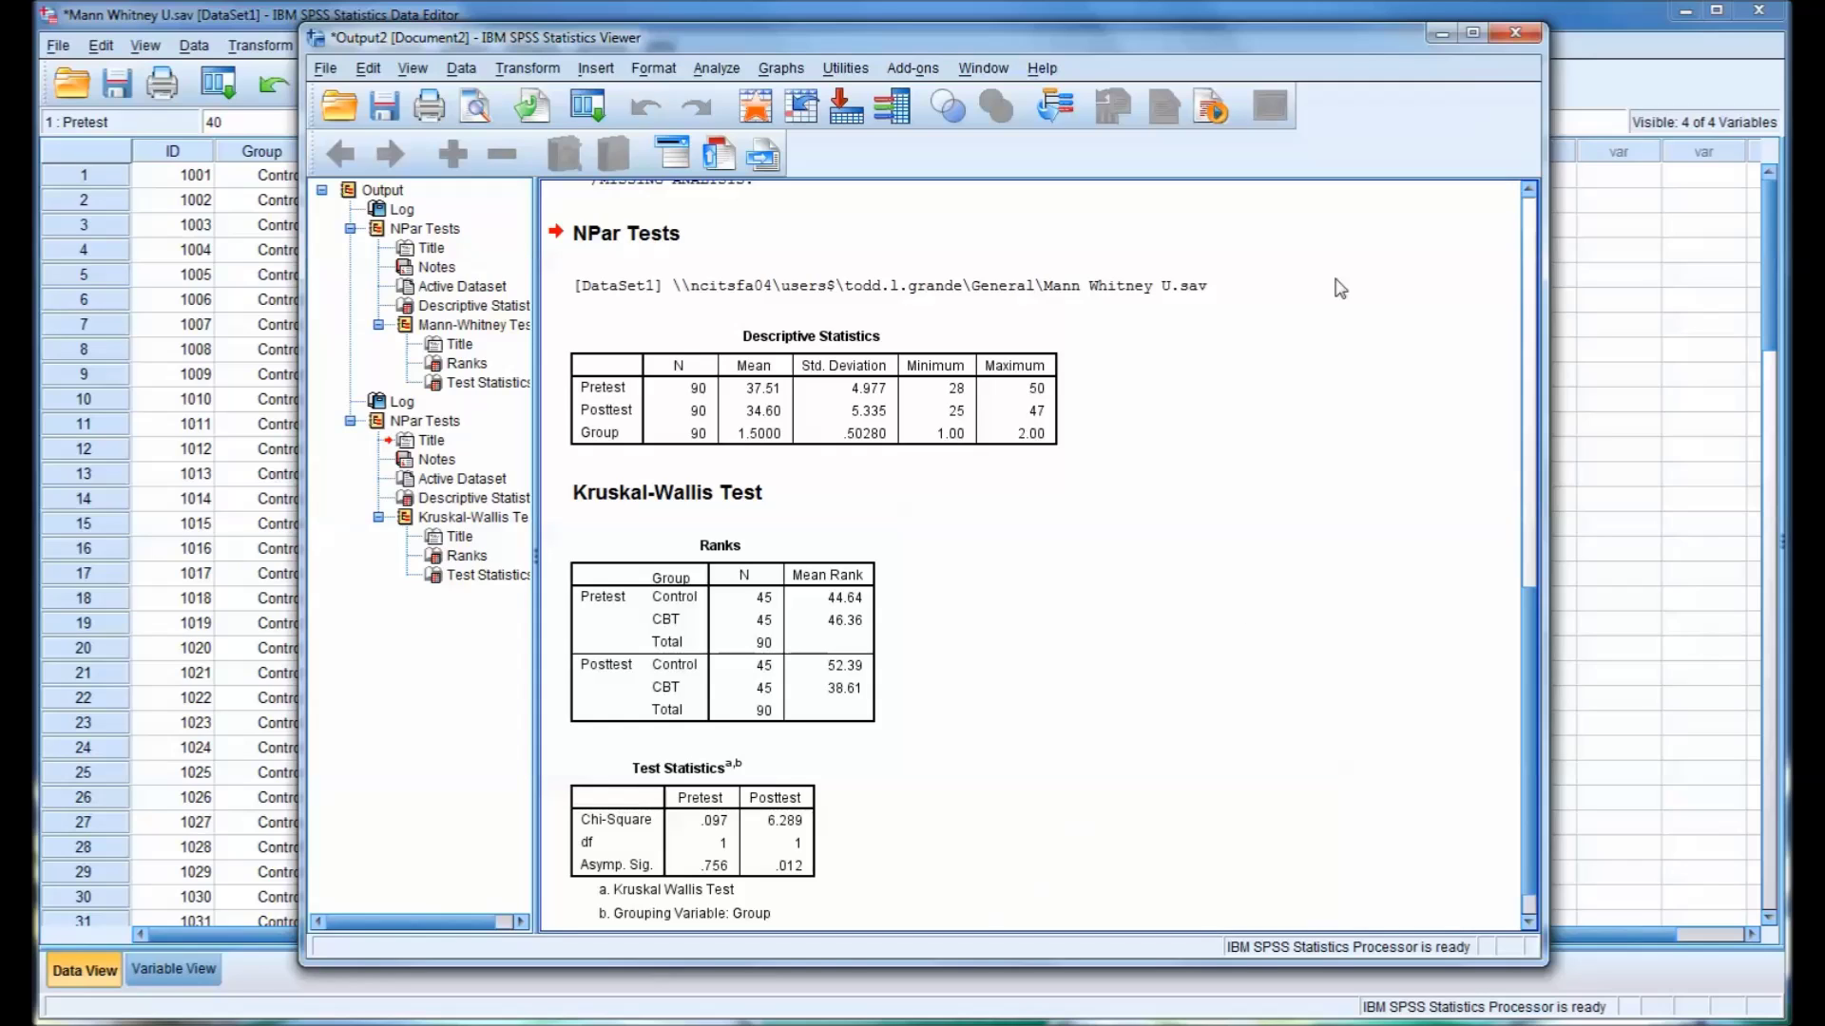
click(1440, 39)
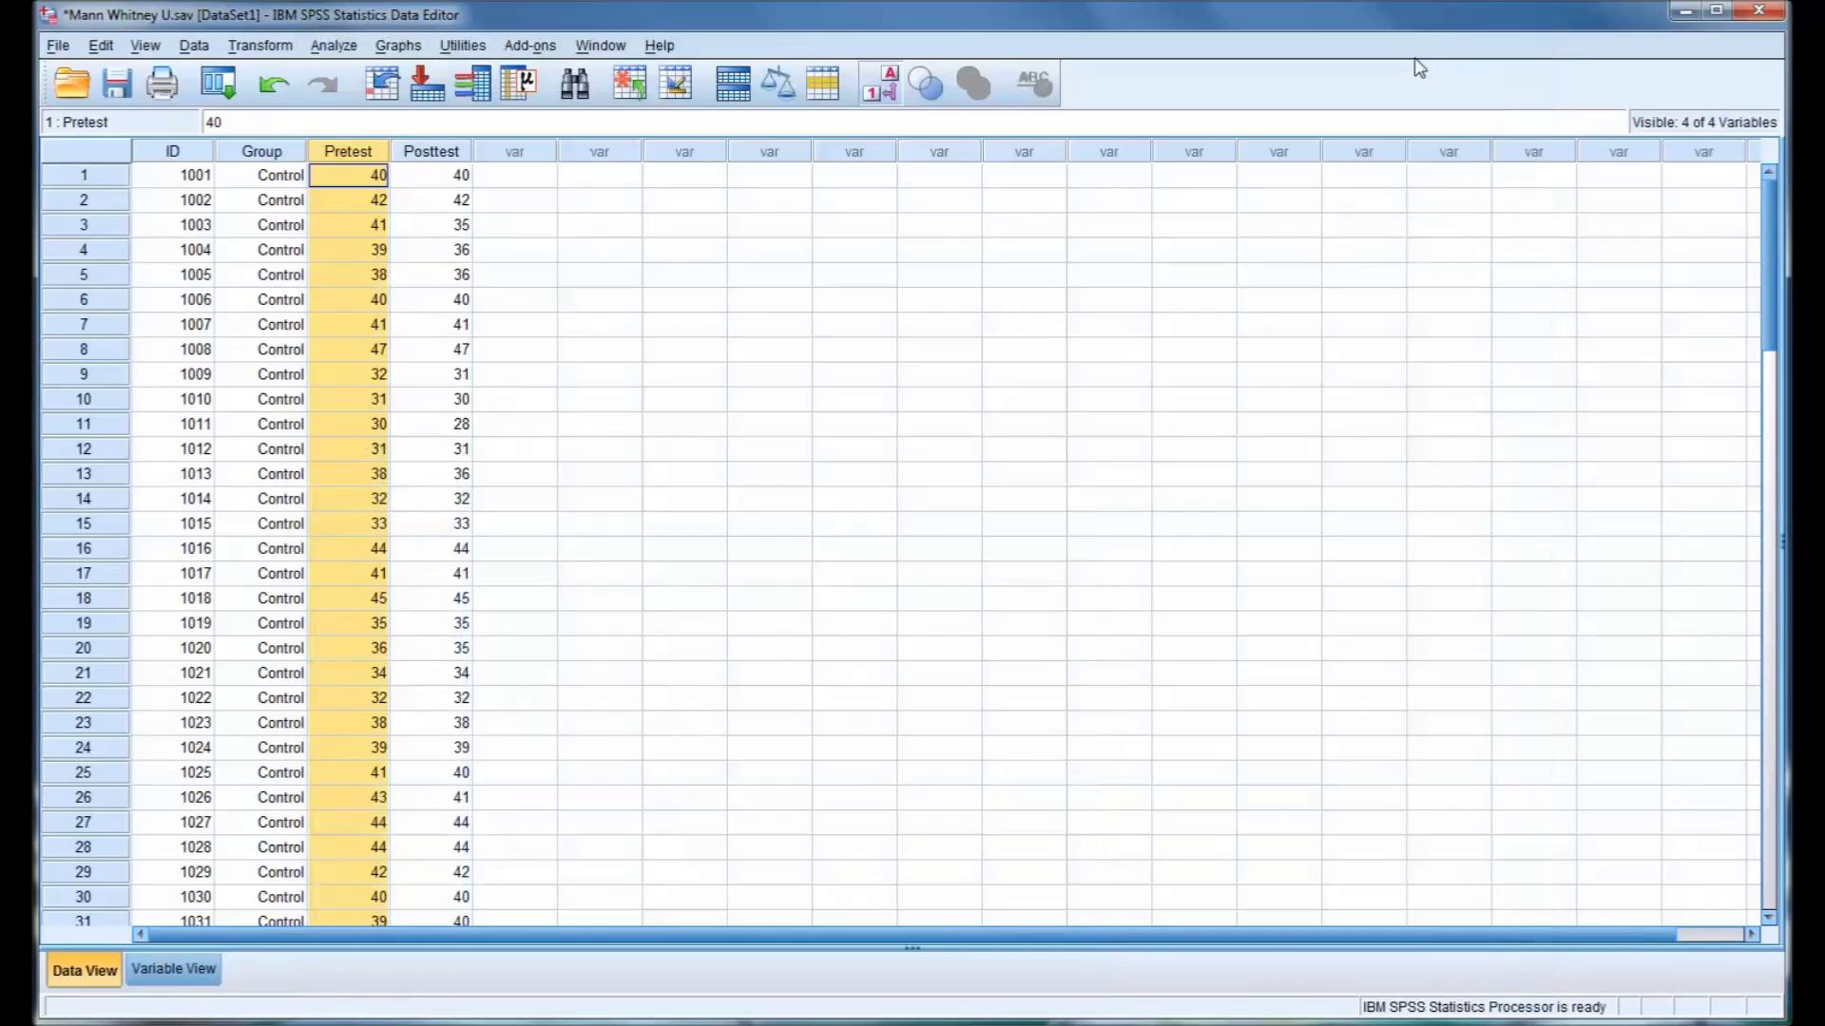
click(255, 202)
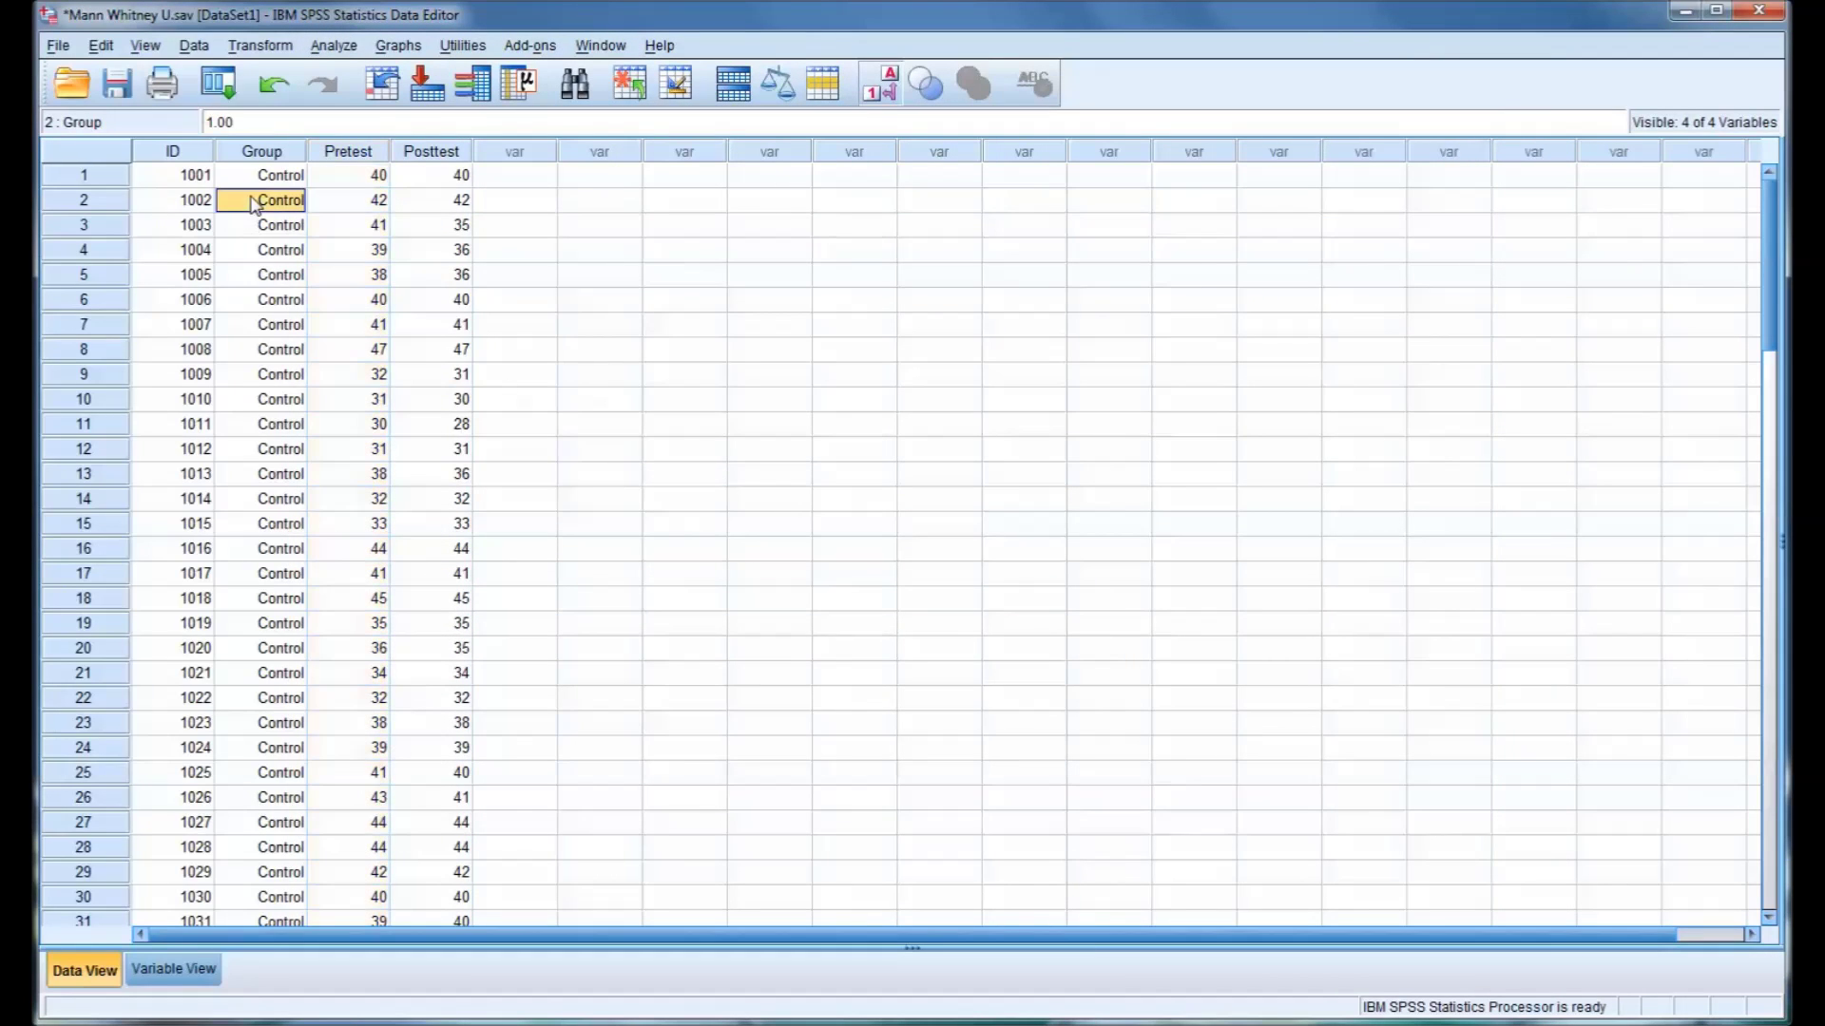
scroll(278, 278, down, 11)
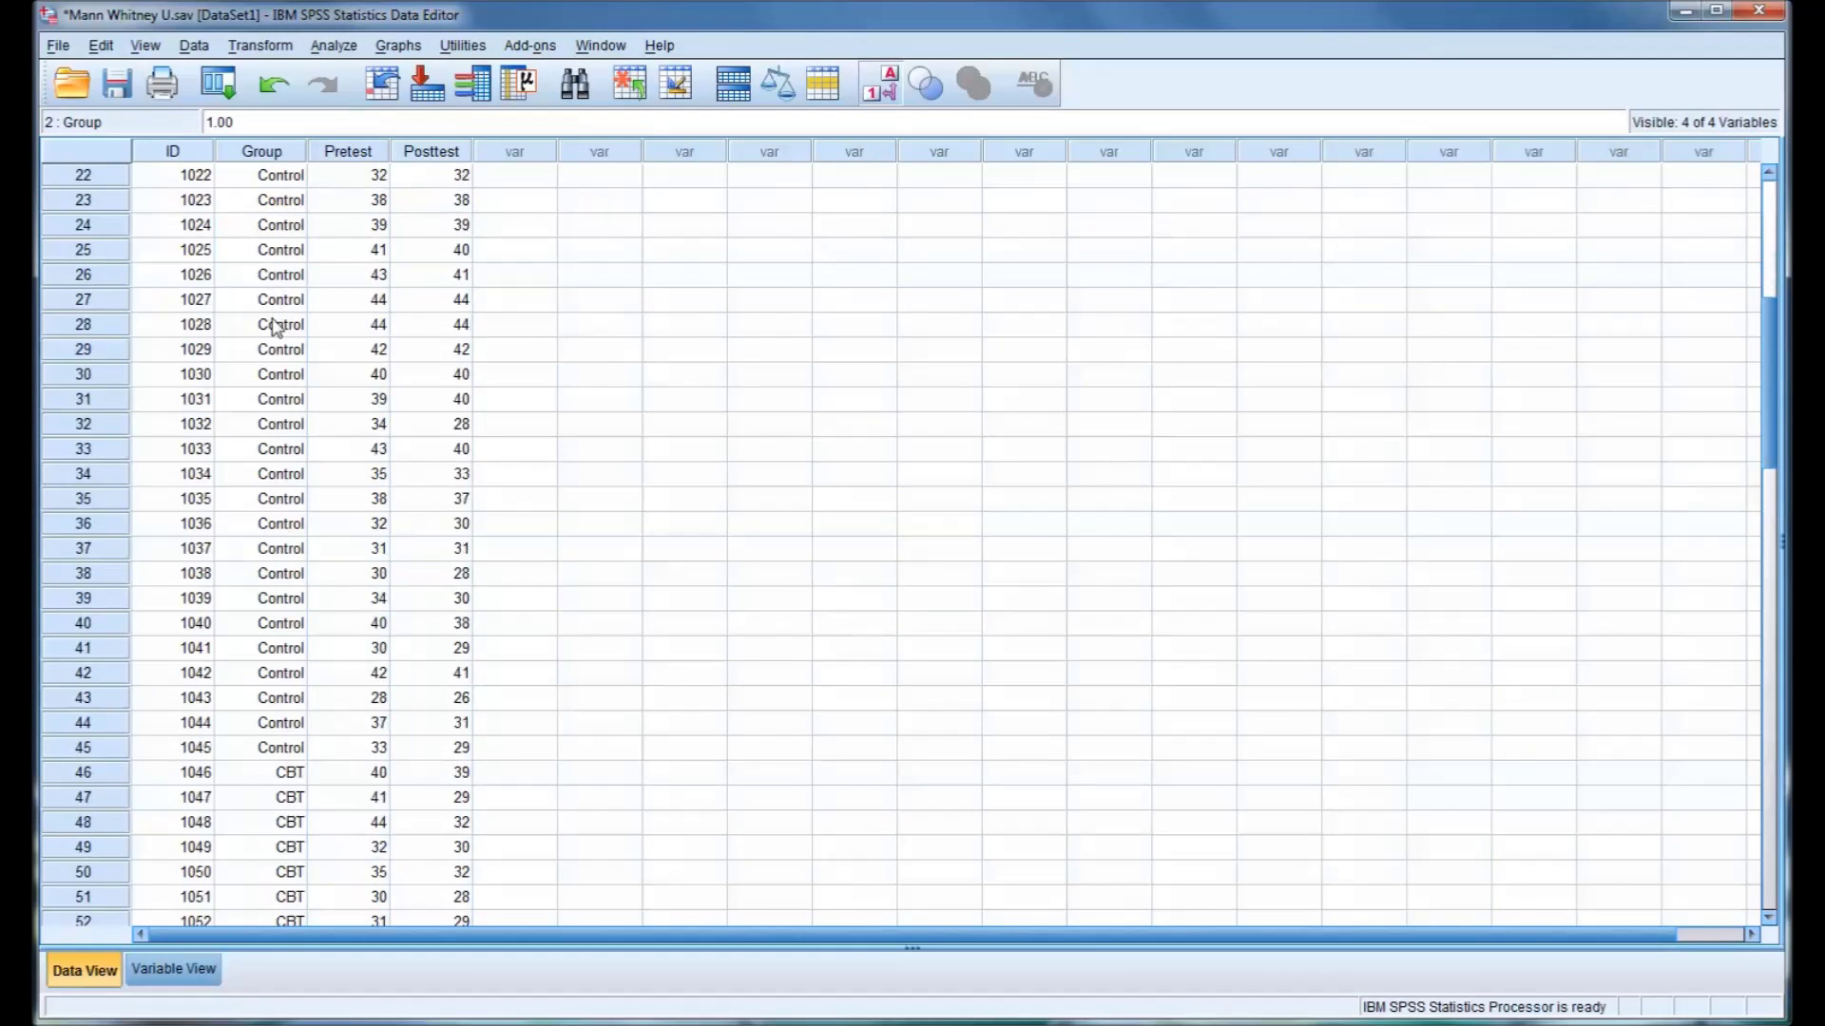
click(254, 506)
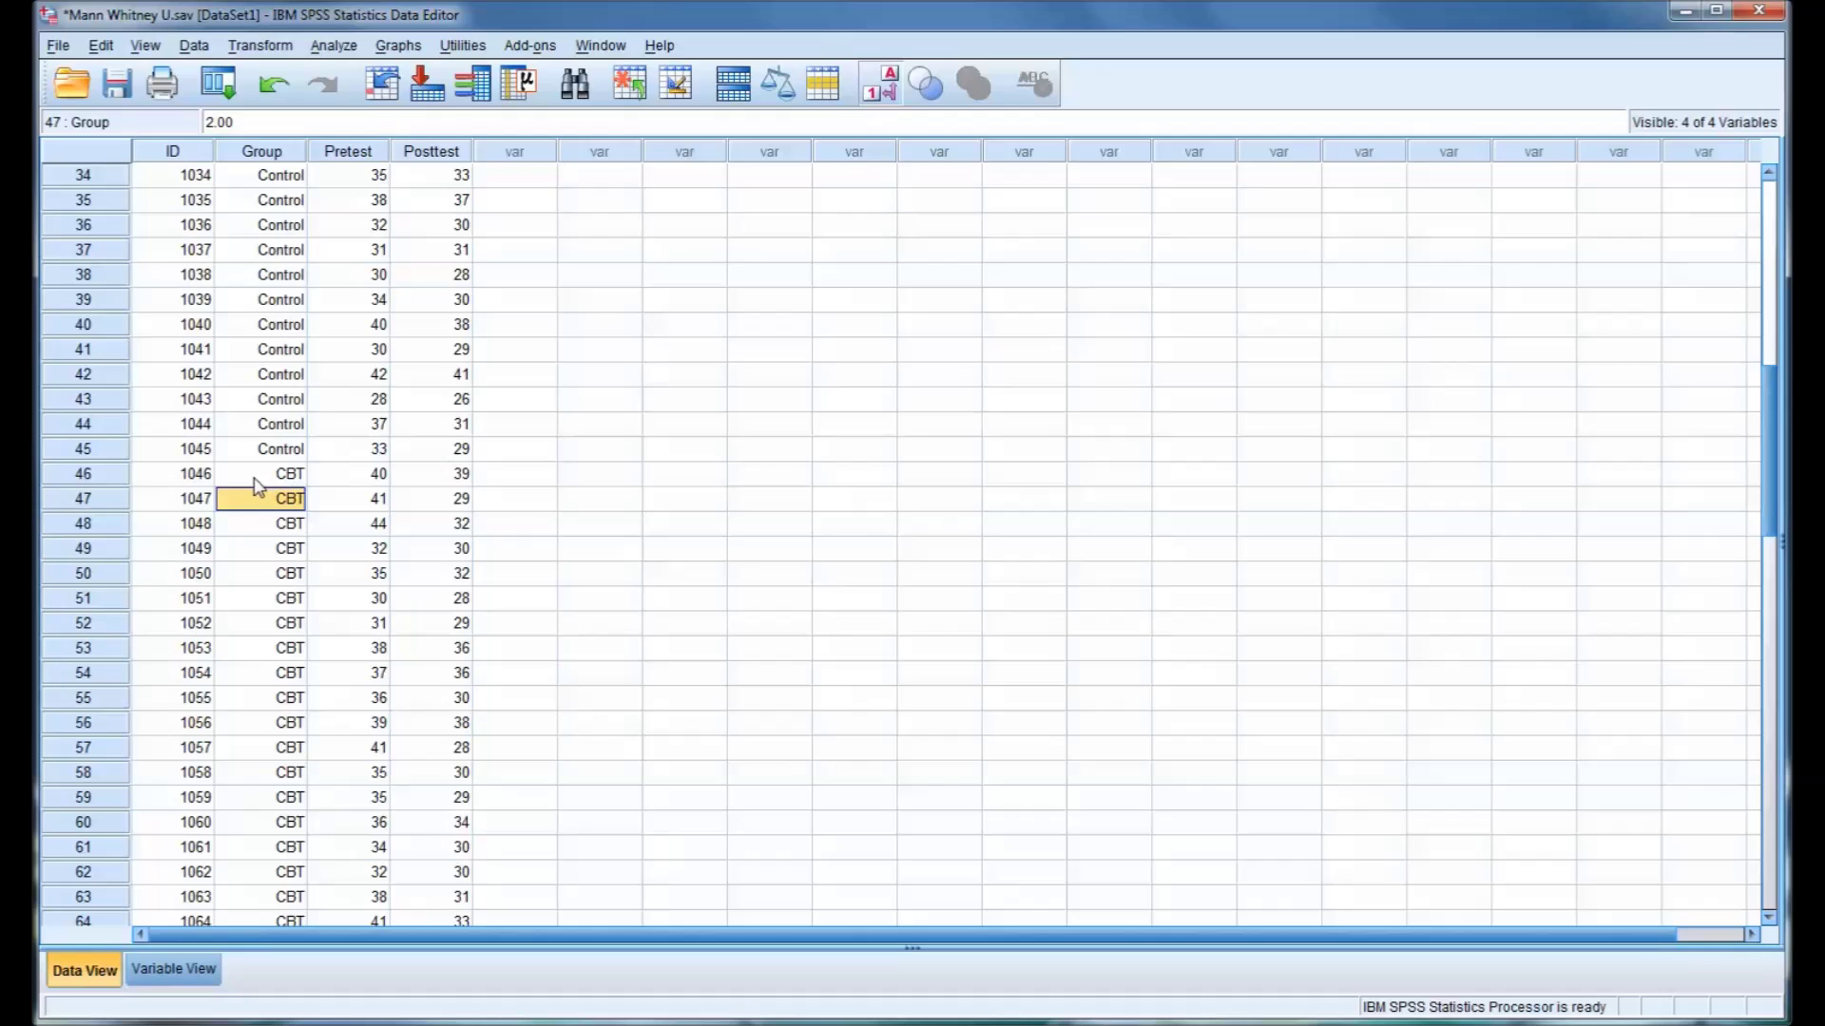
scroll(273, 481, up, 3)
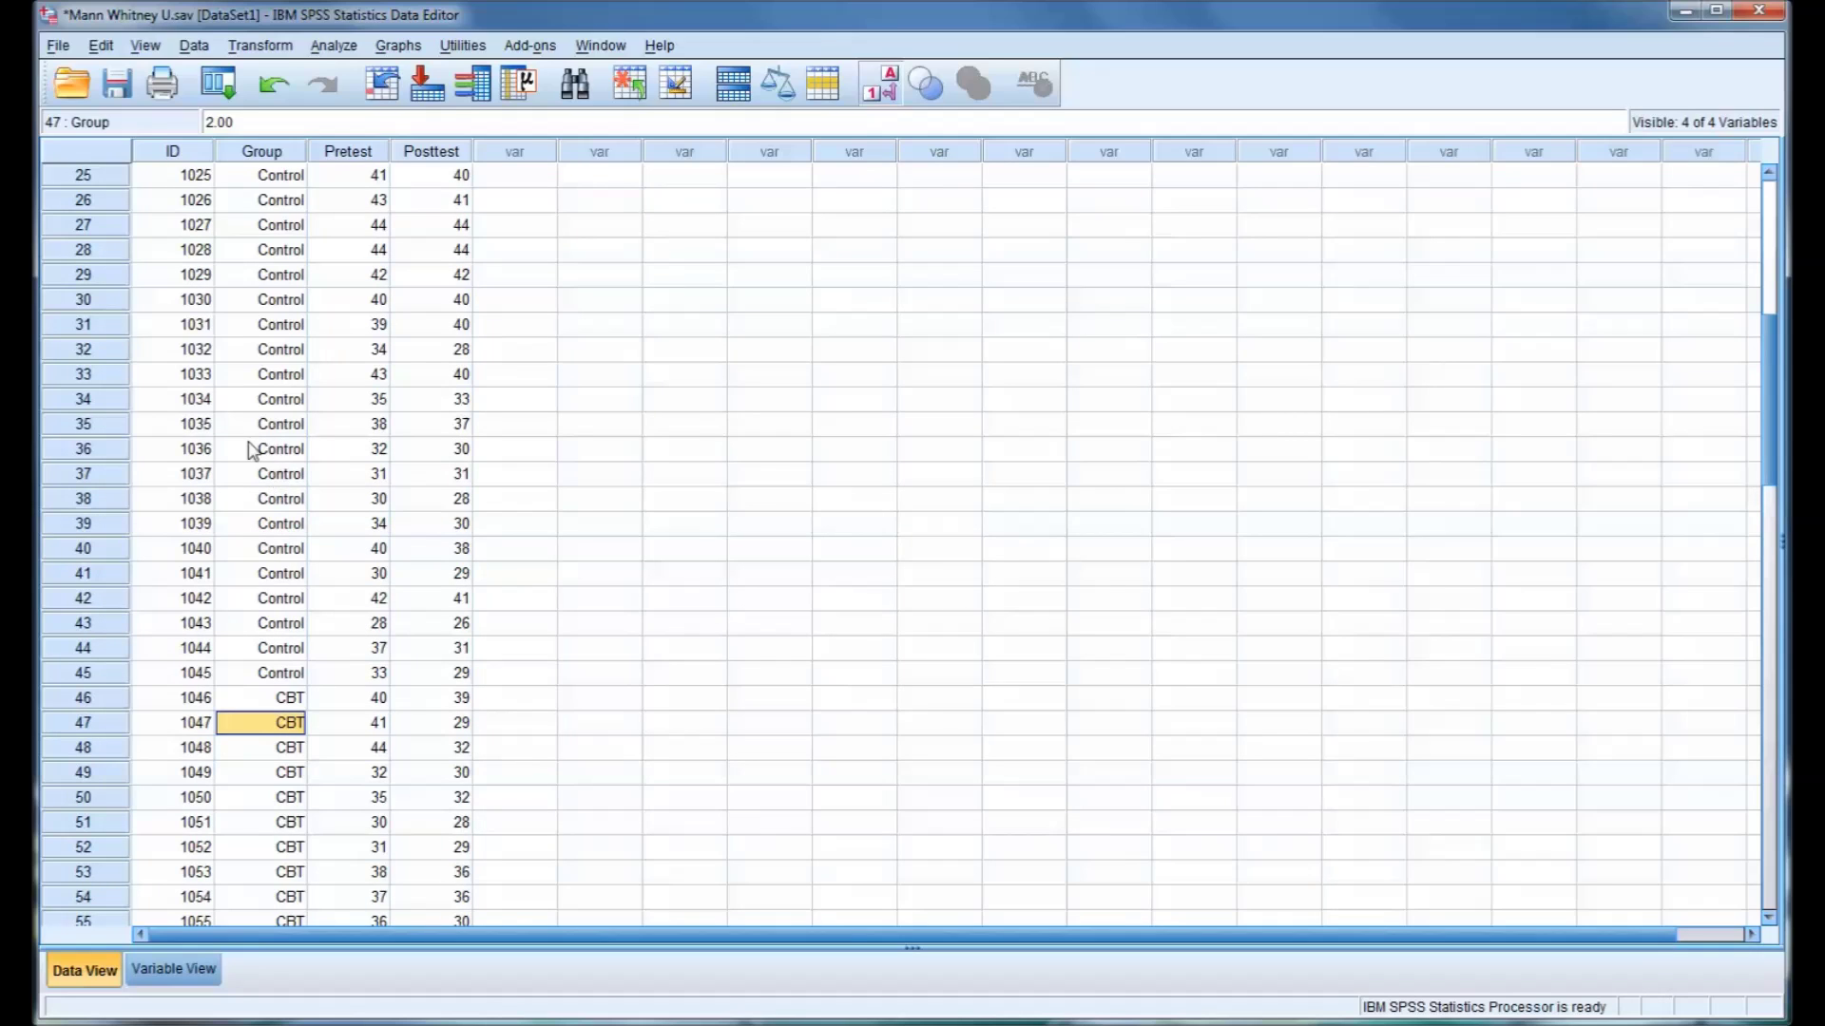
click(258, 449)
scroll(262, 464, down, 4)
click(258, 475)
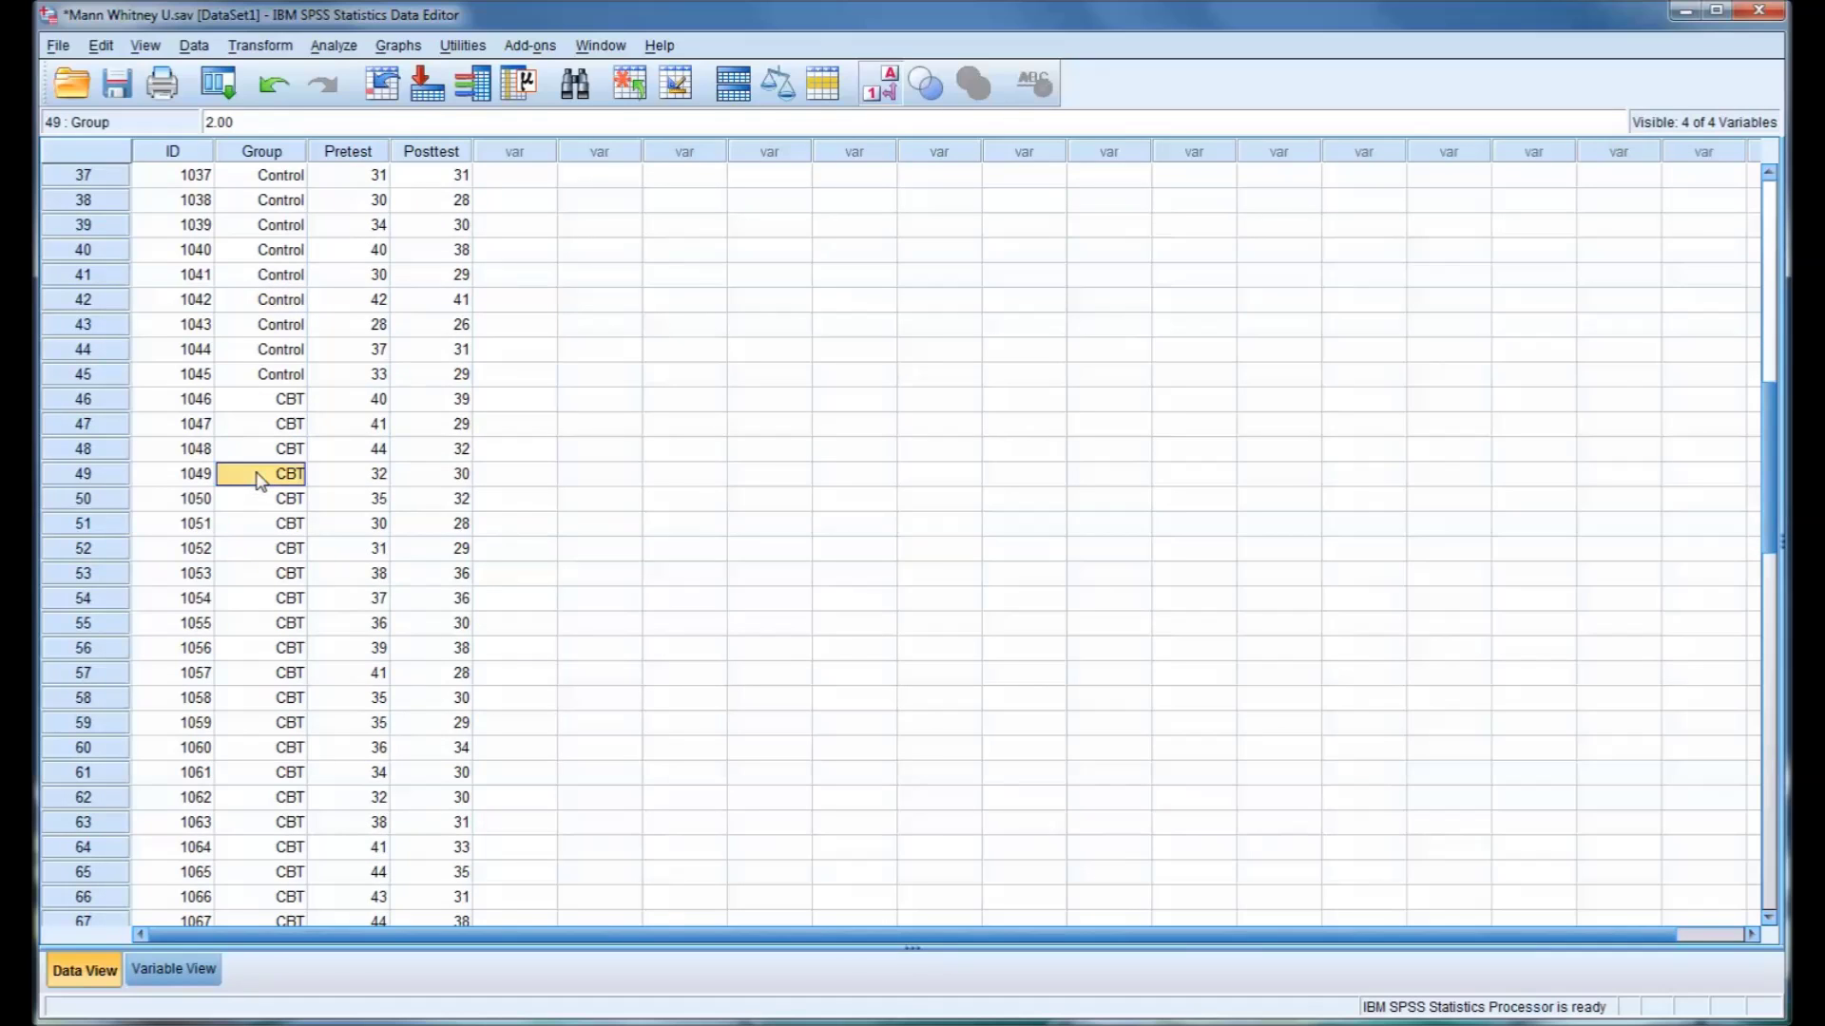
scroll(259, 480, down, 7)
scroll(259, 488, down, 3)
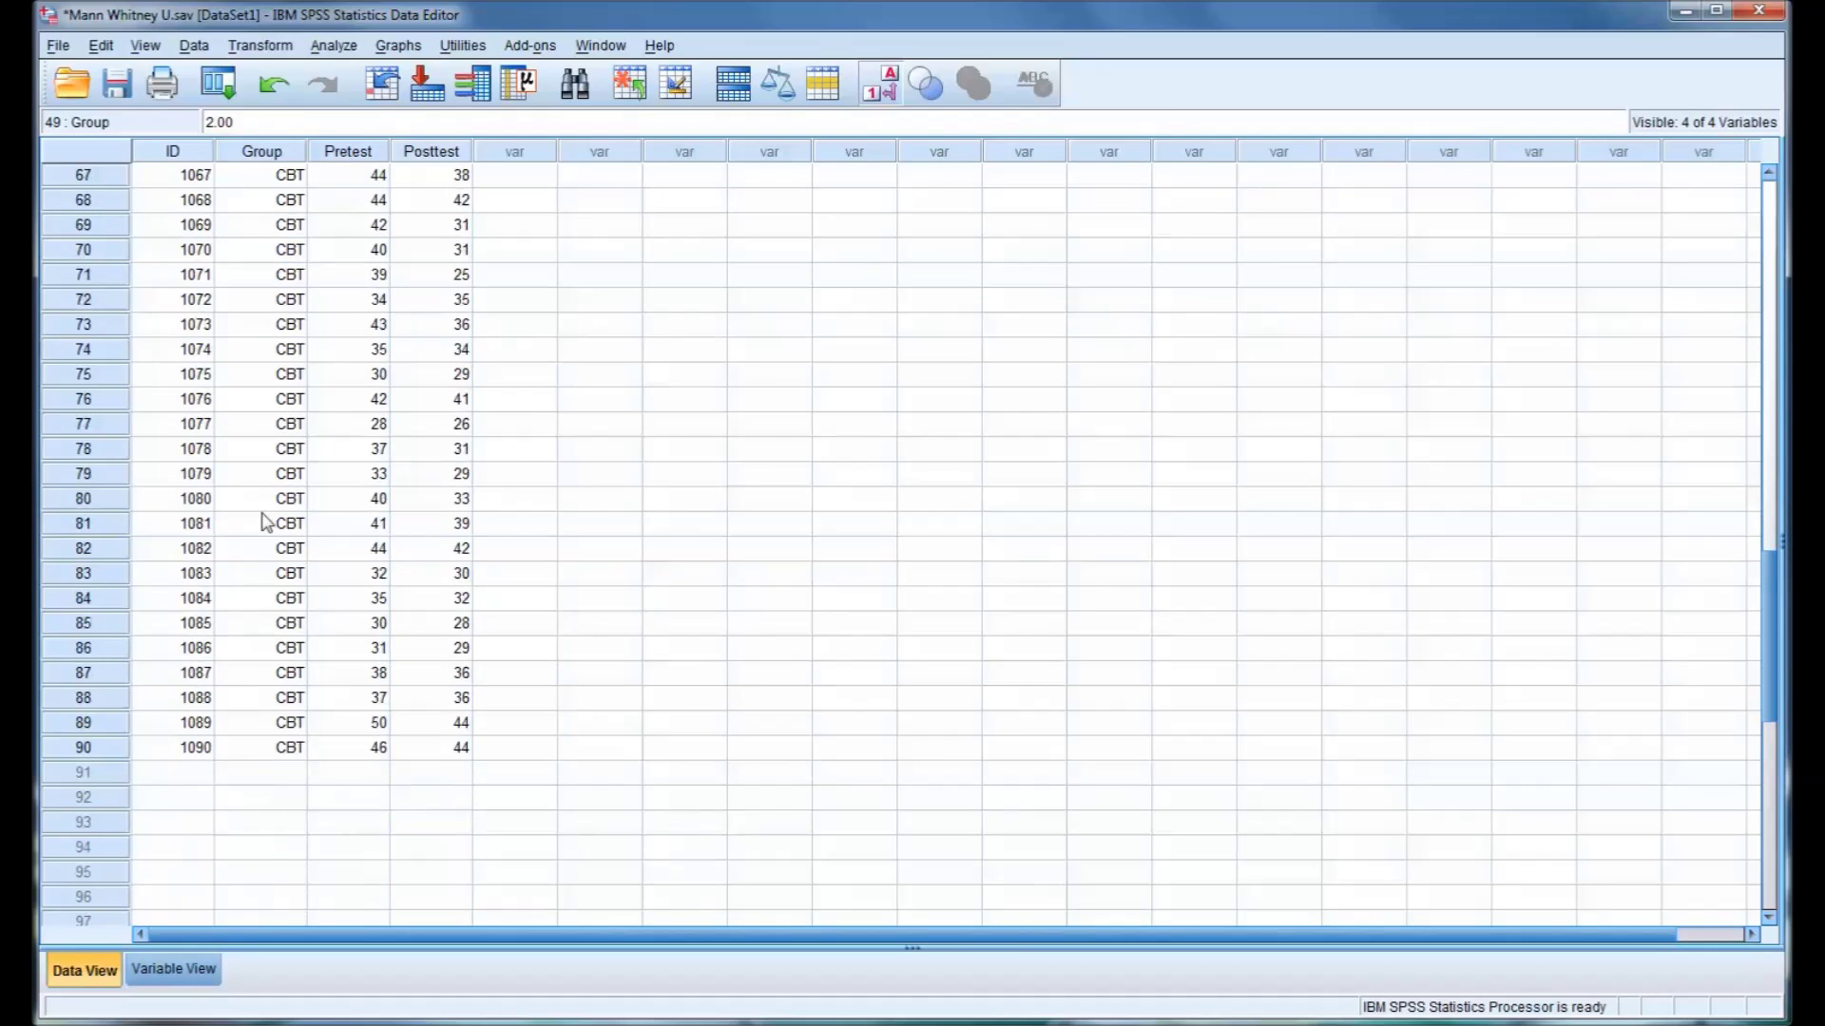
click(265, 521)
scroll(266, 514, up, 9)
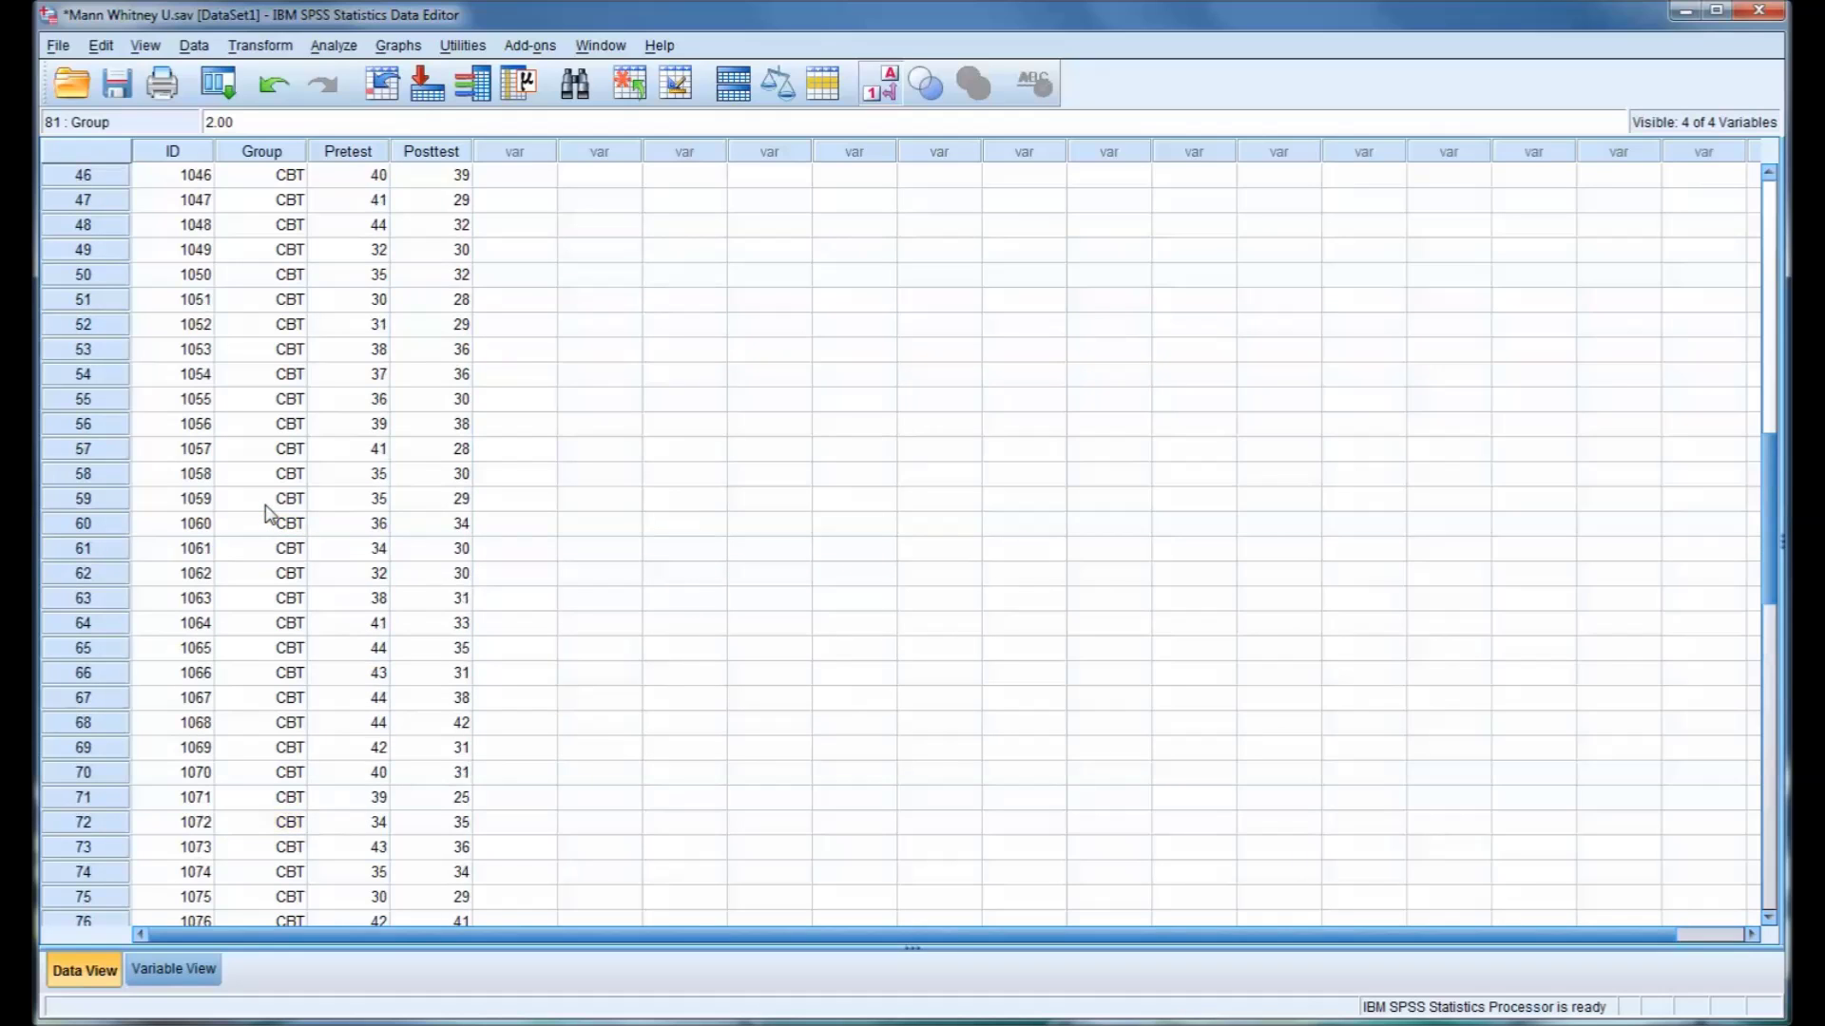
scroll(269, 513, up, 11)
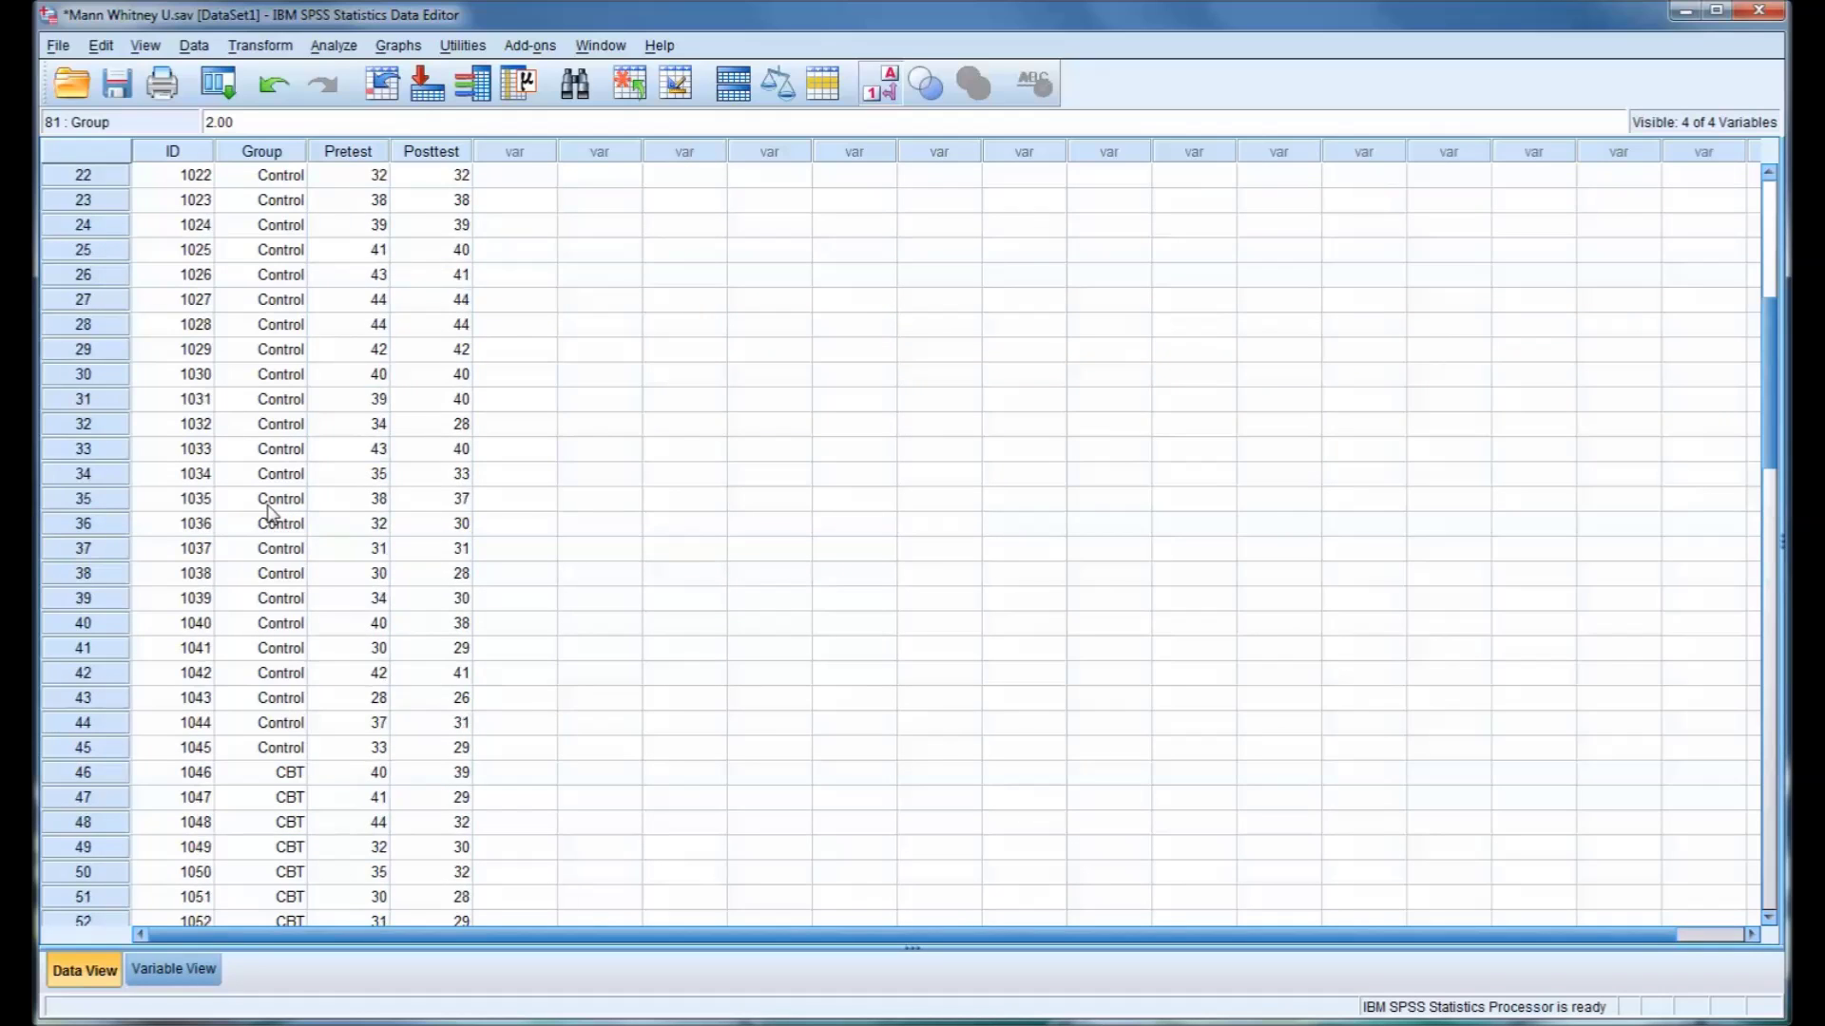
scroll(271, 510, up, 2)
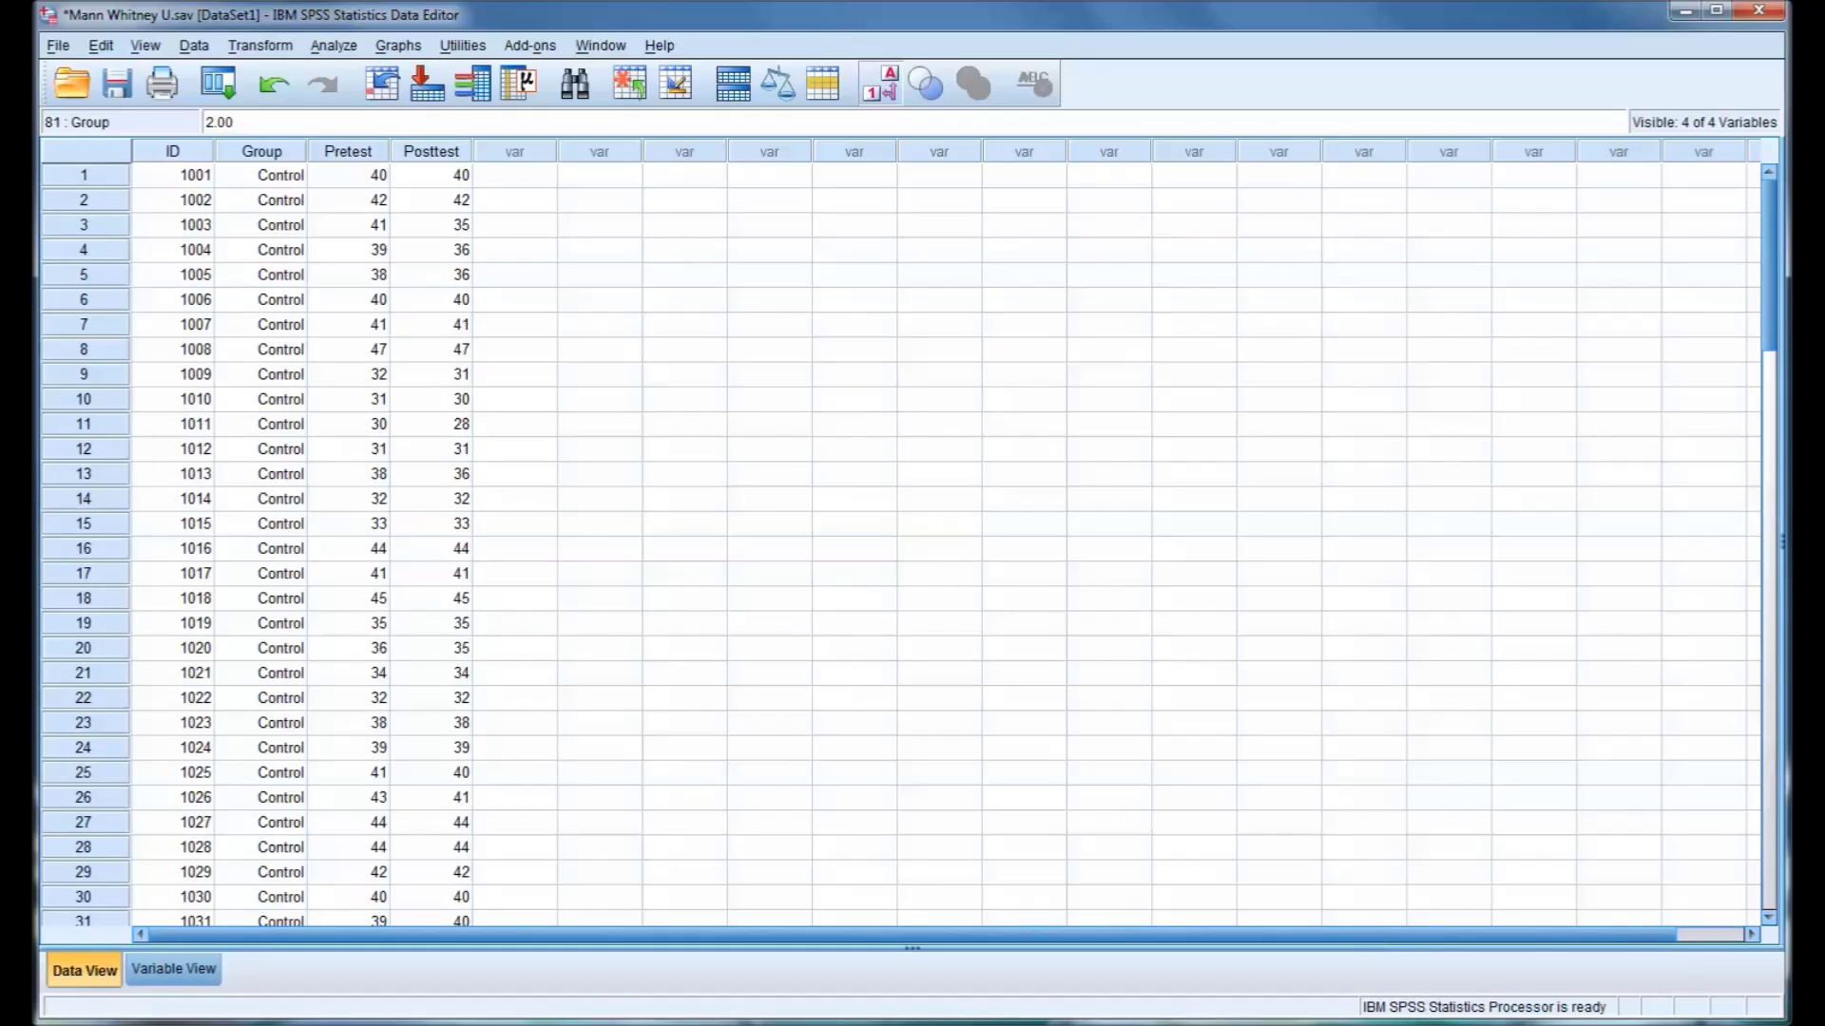
key(ctrl+Home)
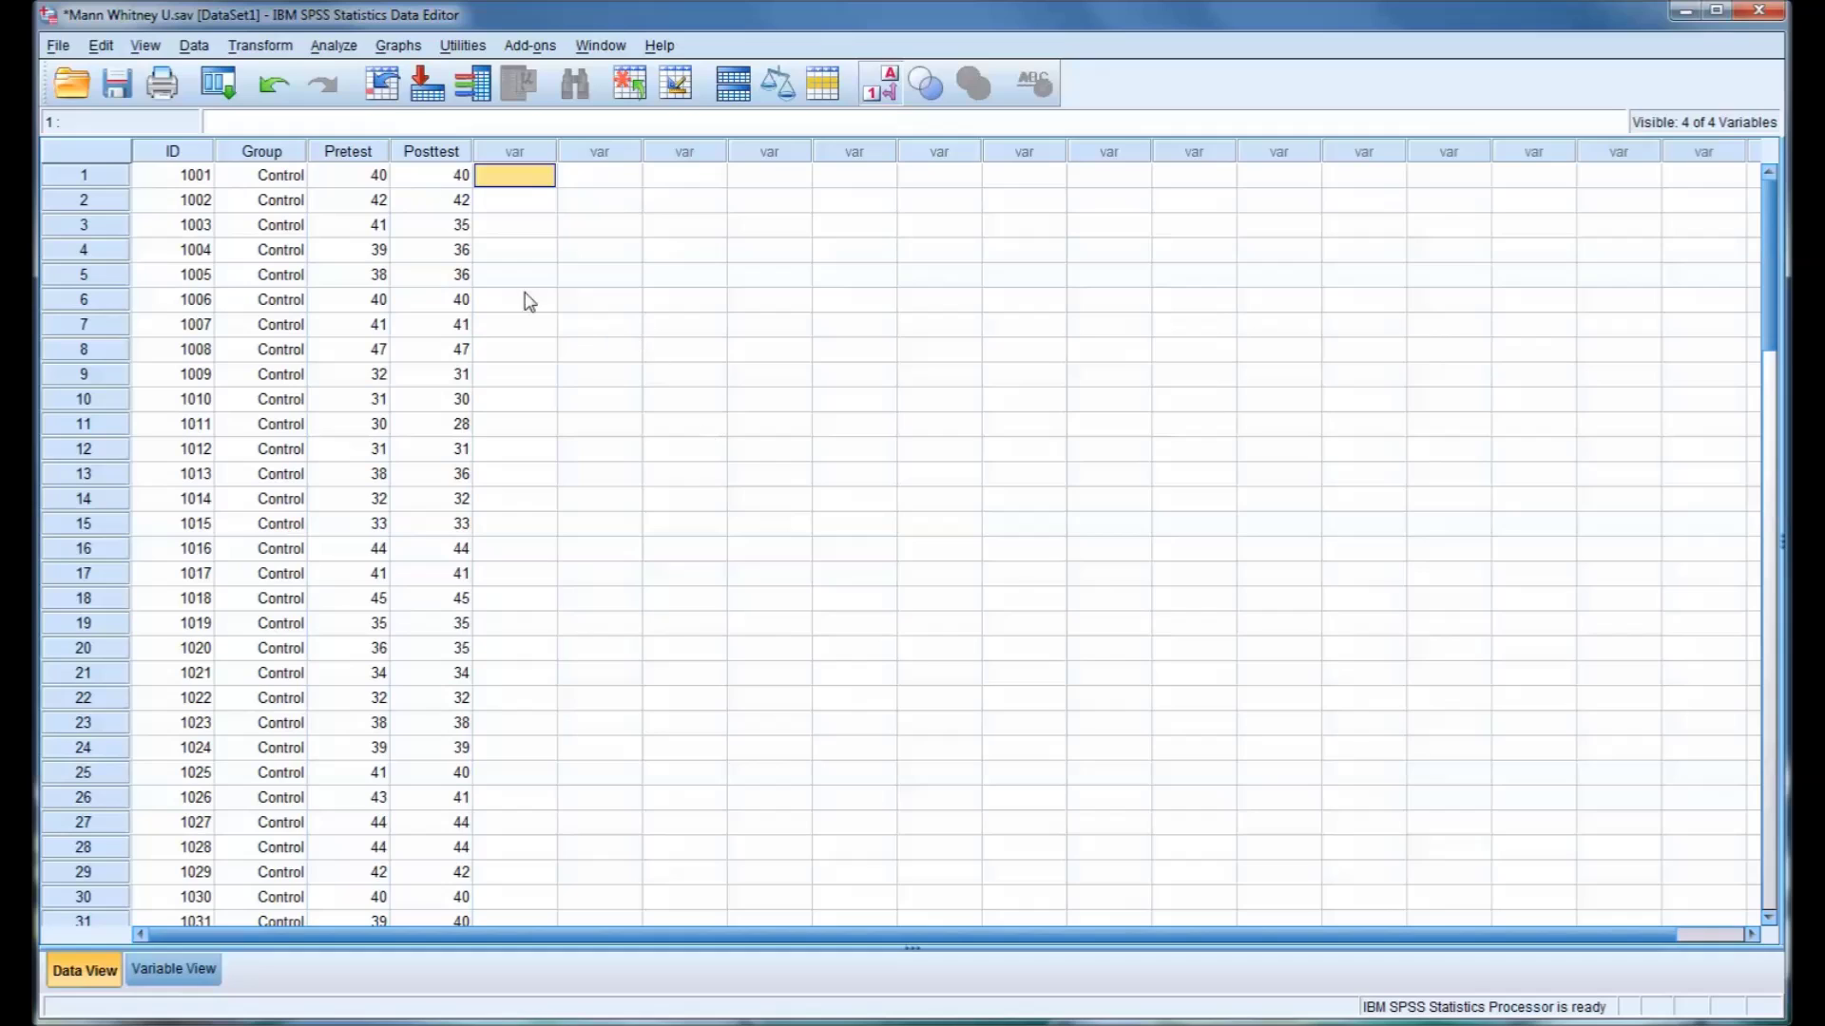
- Open Analyze > Nonparametric Tests > Independent Samples
click(334, 46)
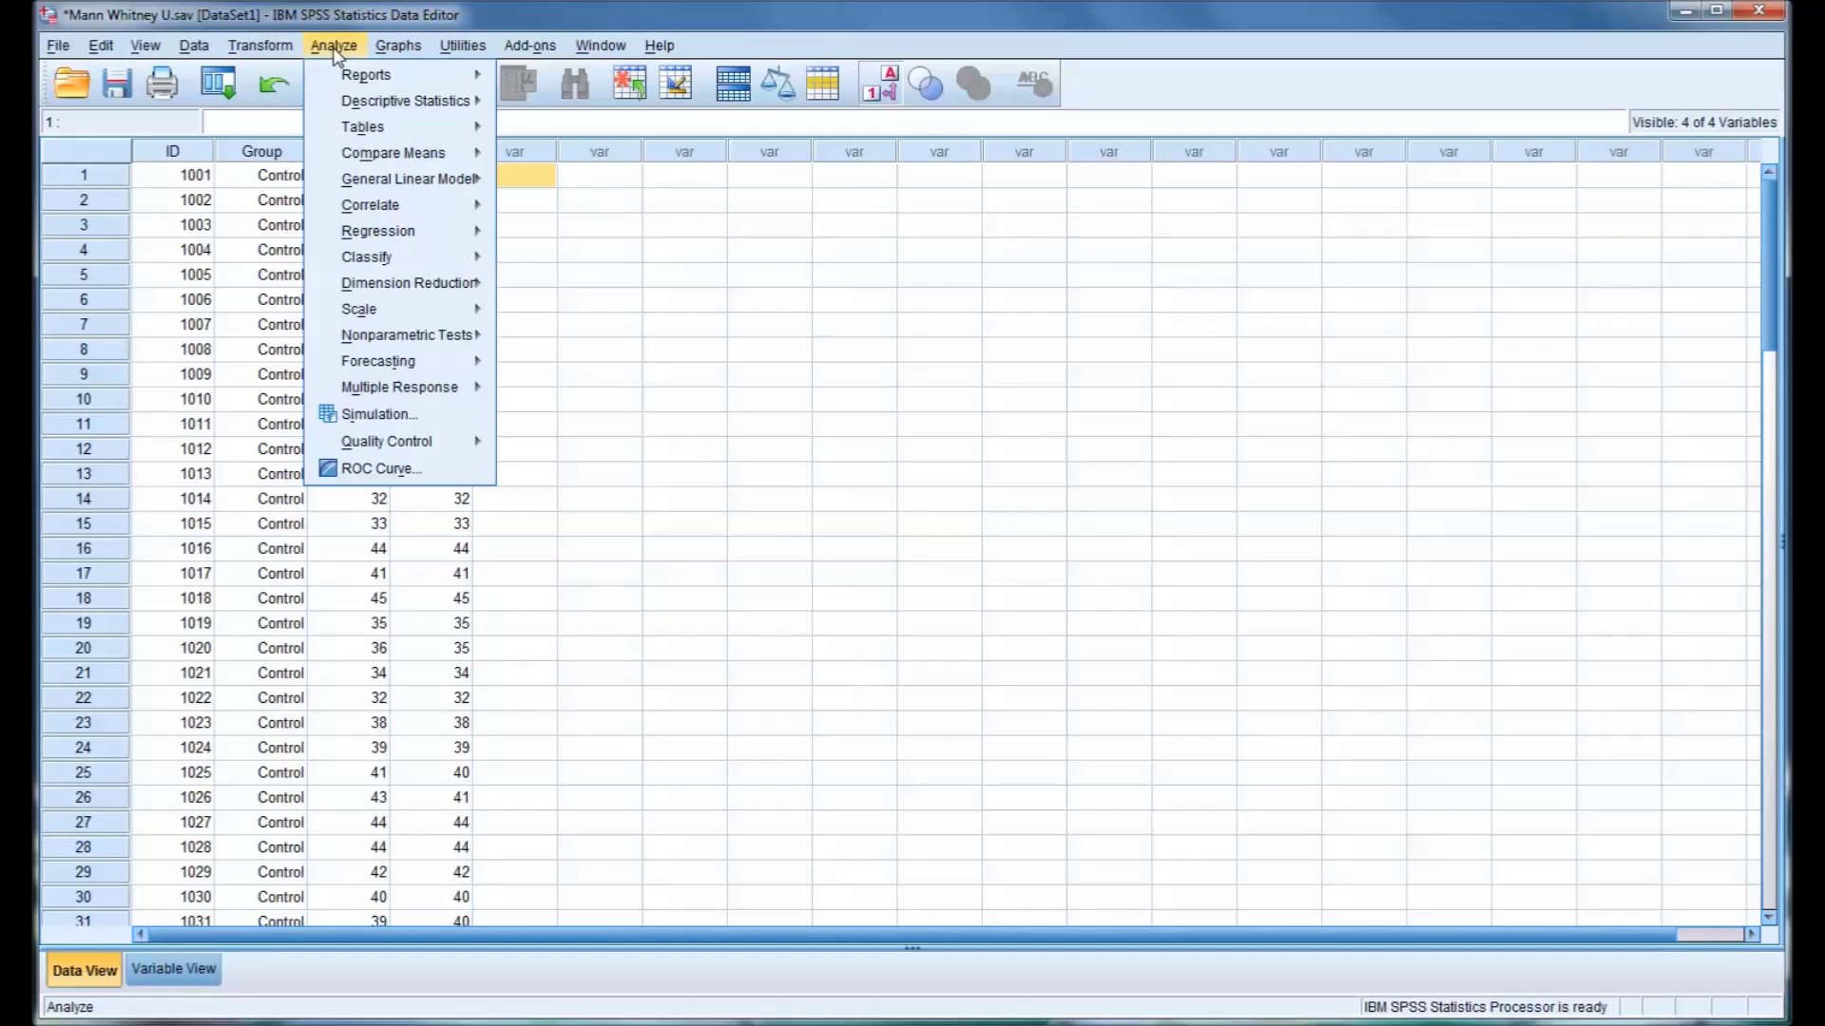
mouse_move(411, 344)
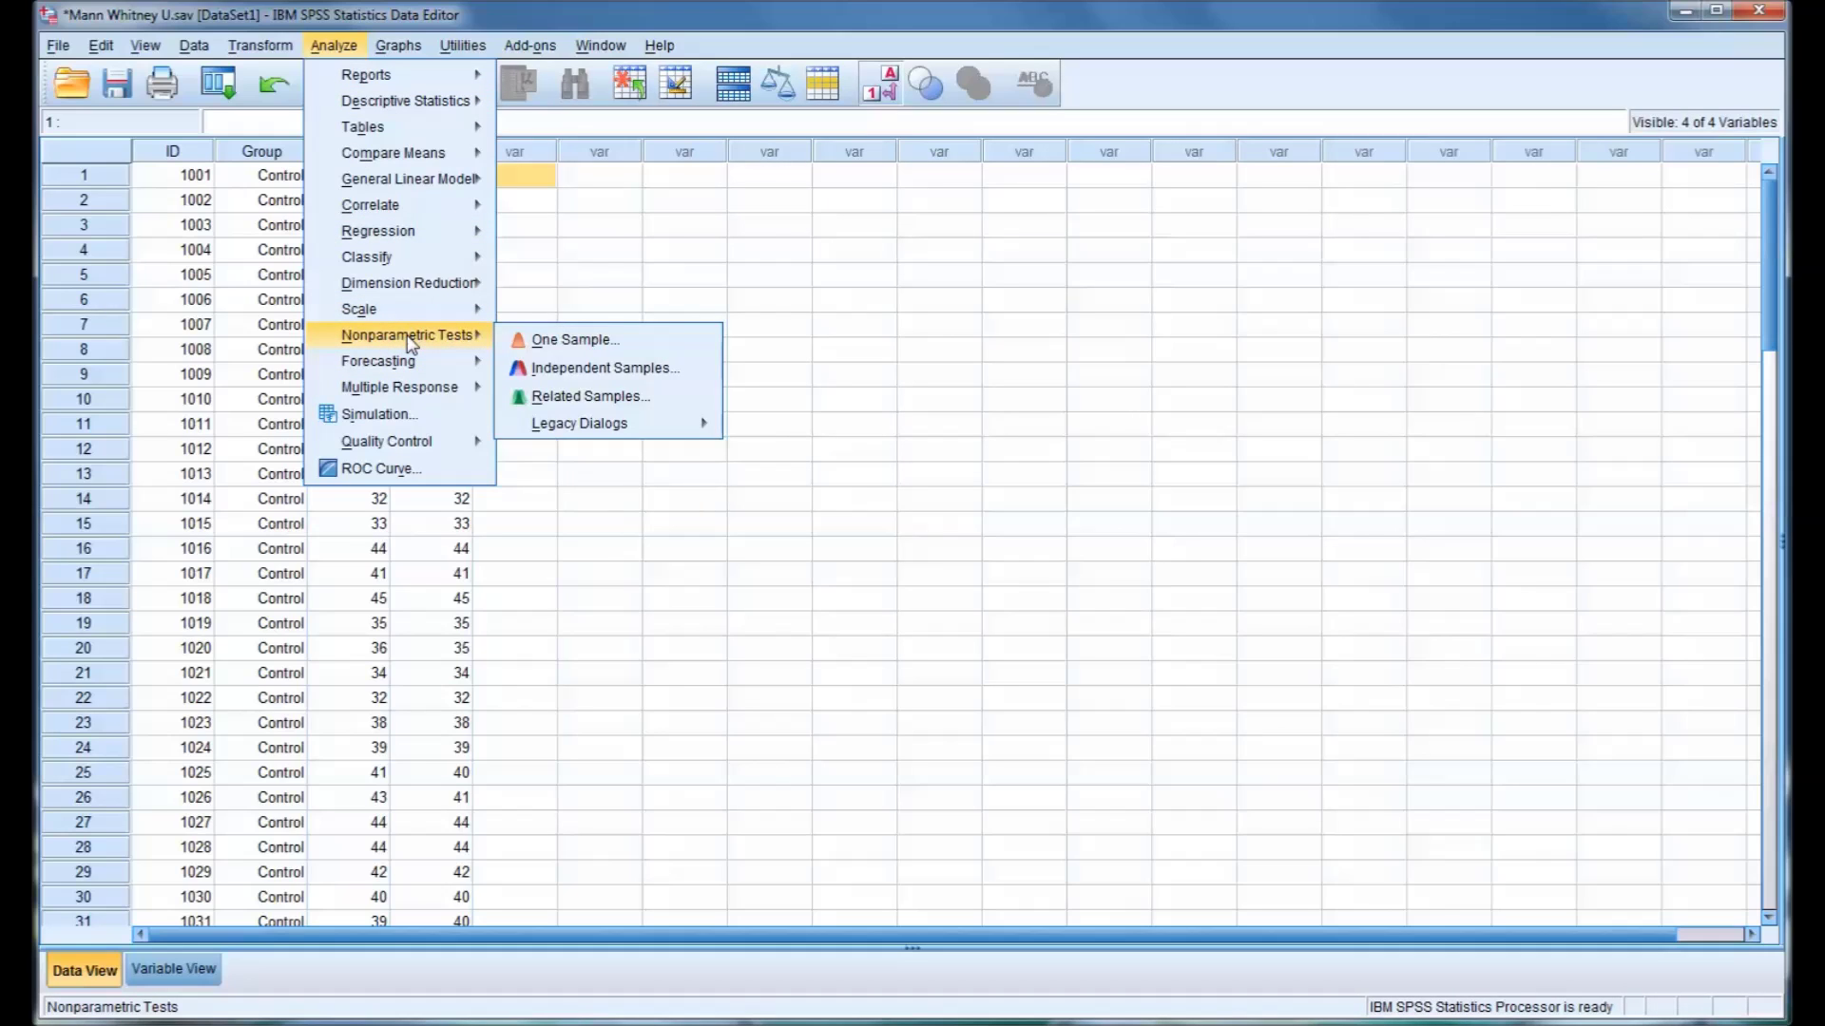
click(584, 378)
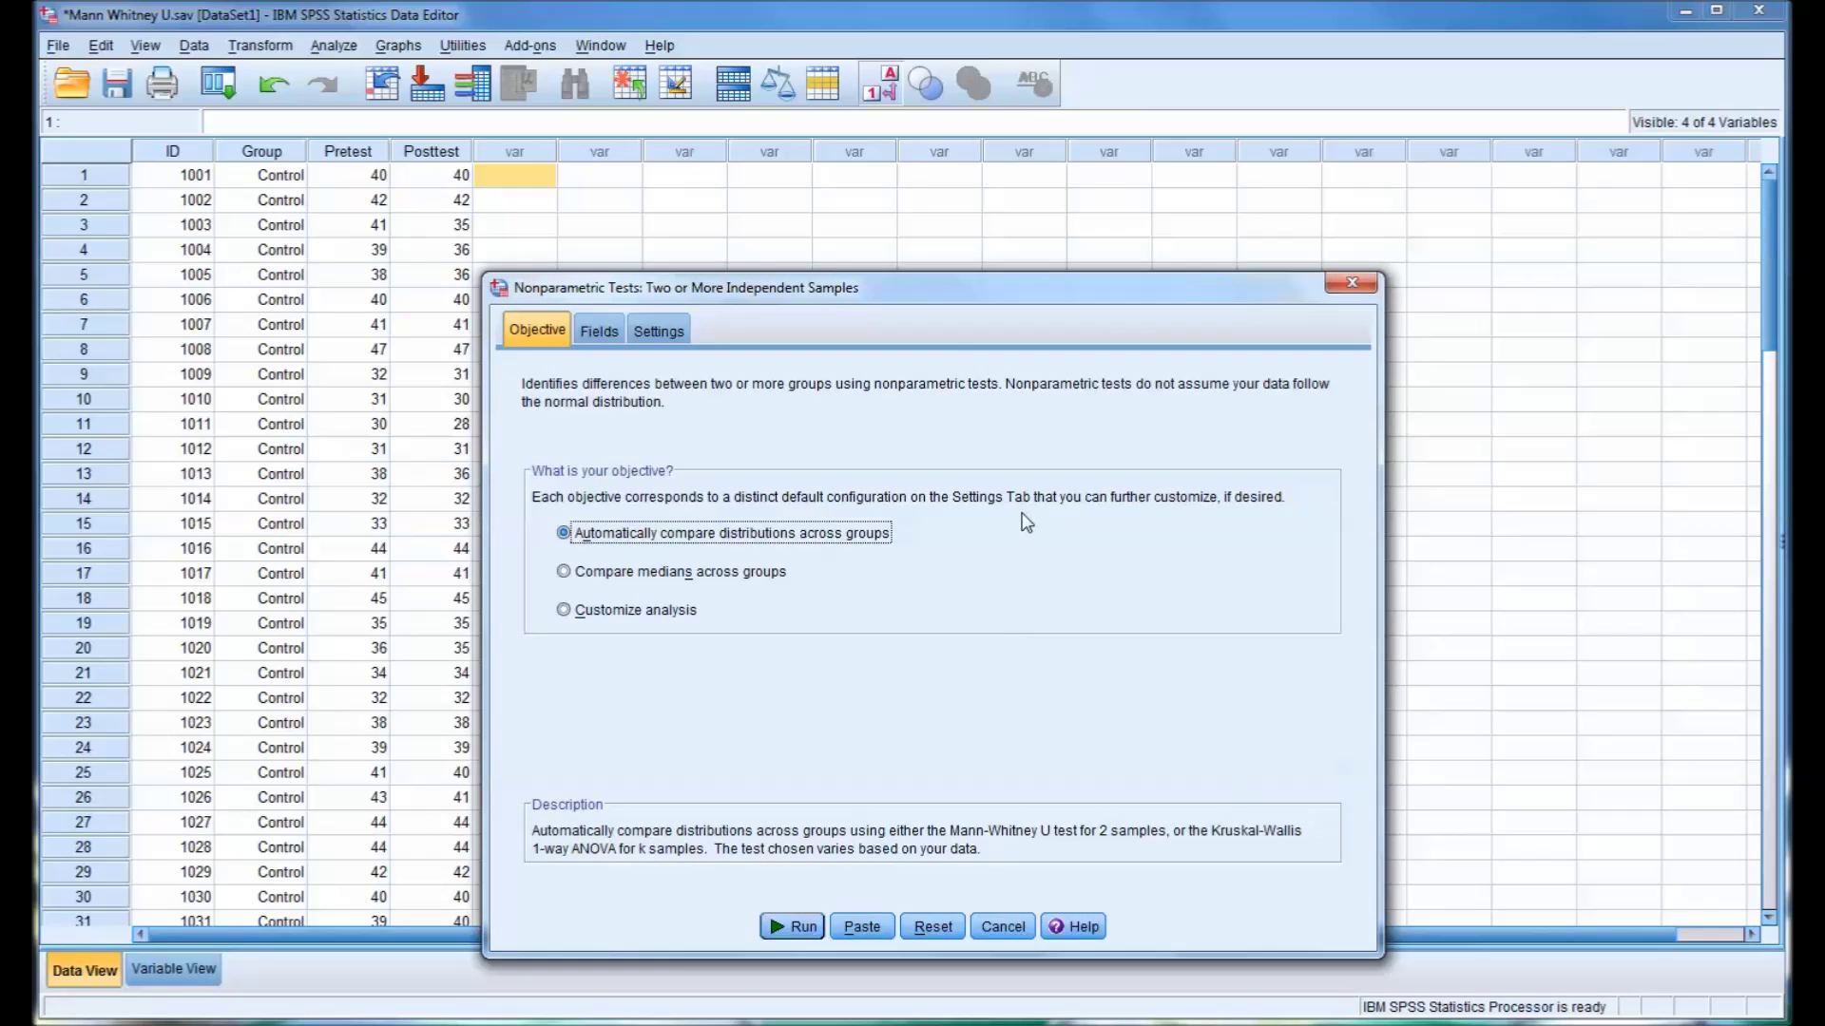
drag(936, 297, 942, 253)
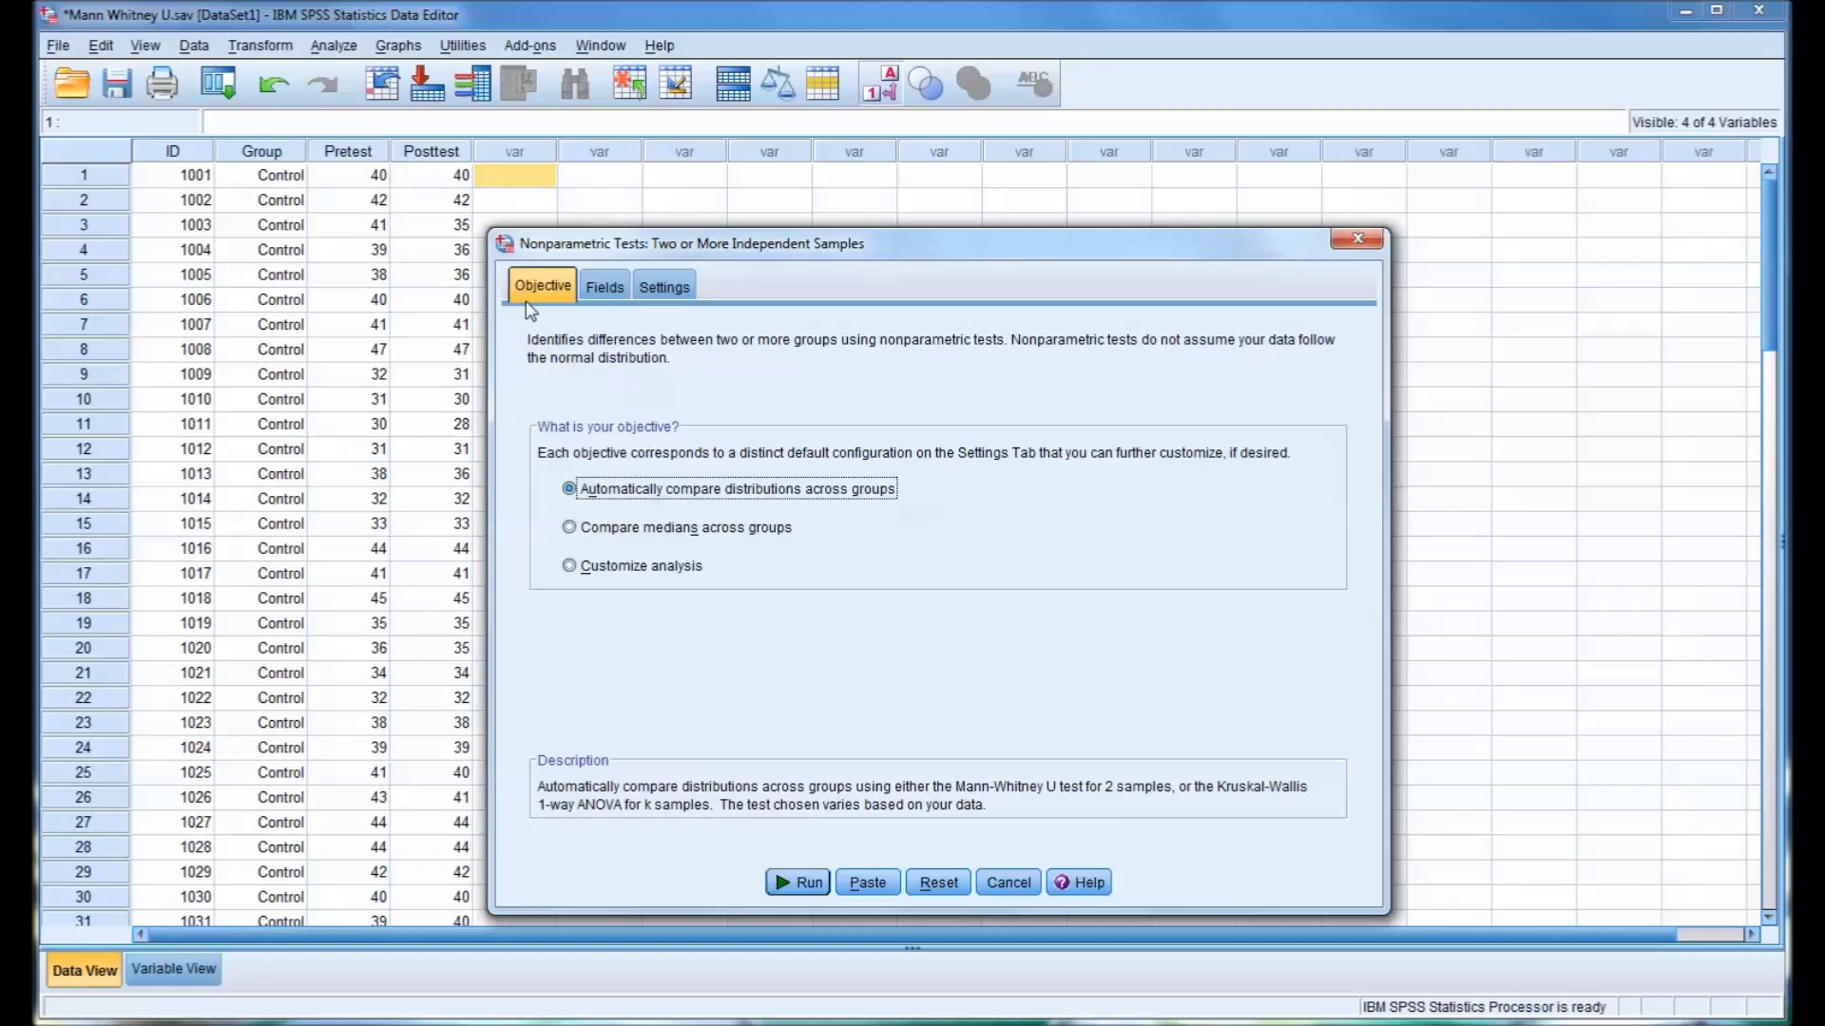
- On the Fields tab, make Pretest and Posttest the test fields and Group the groups field
click(605, 288)
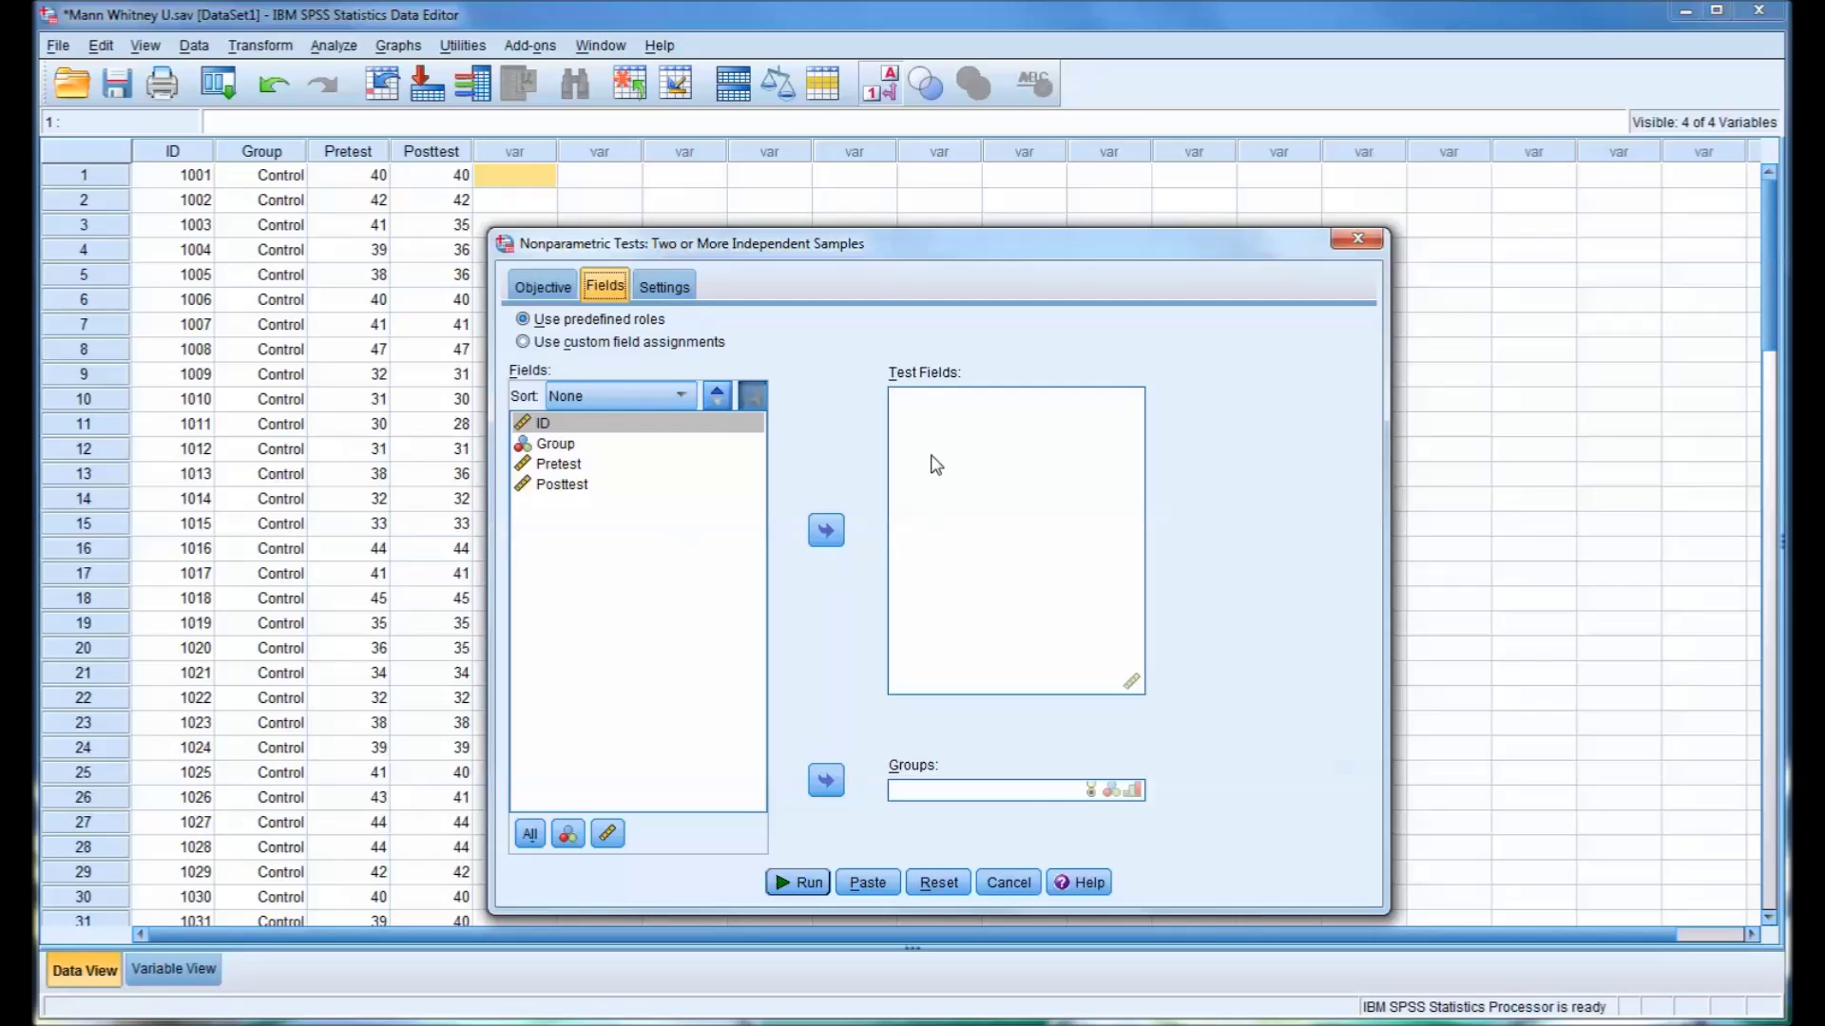
click(574, 465)
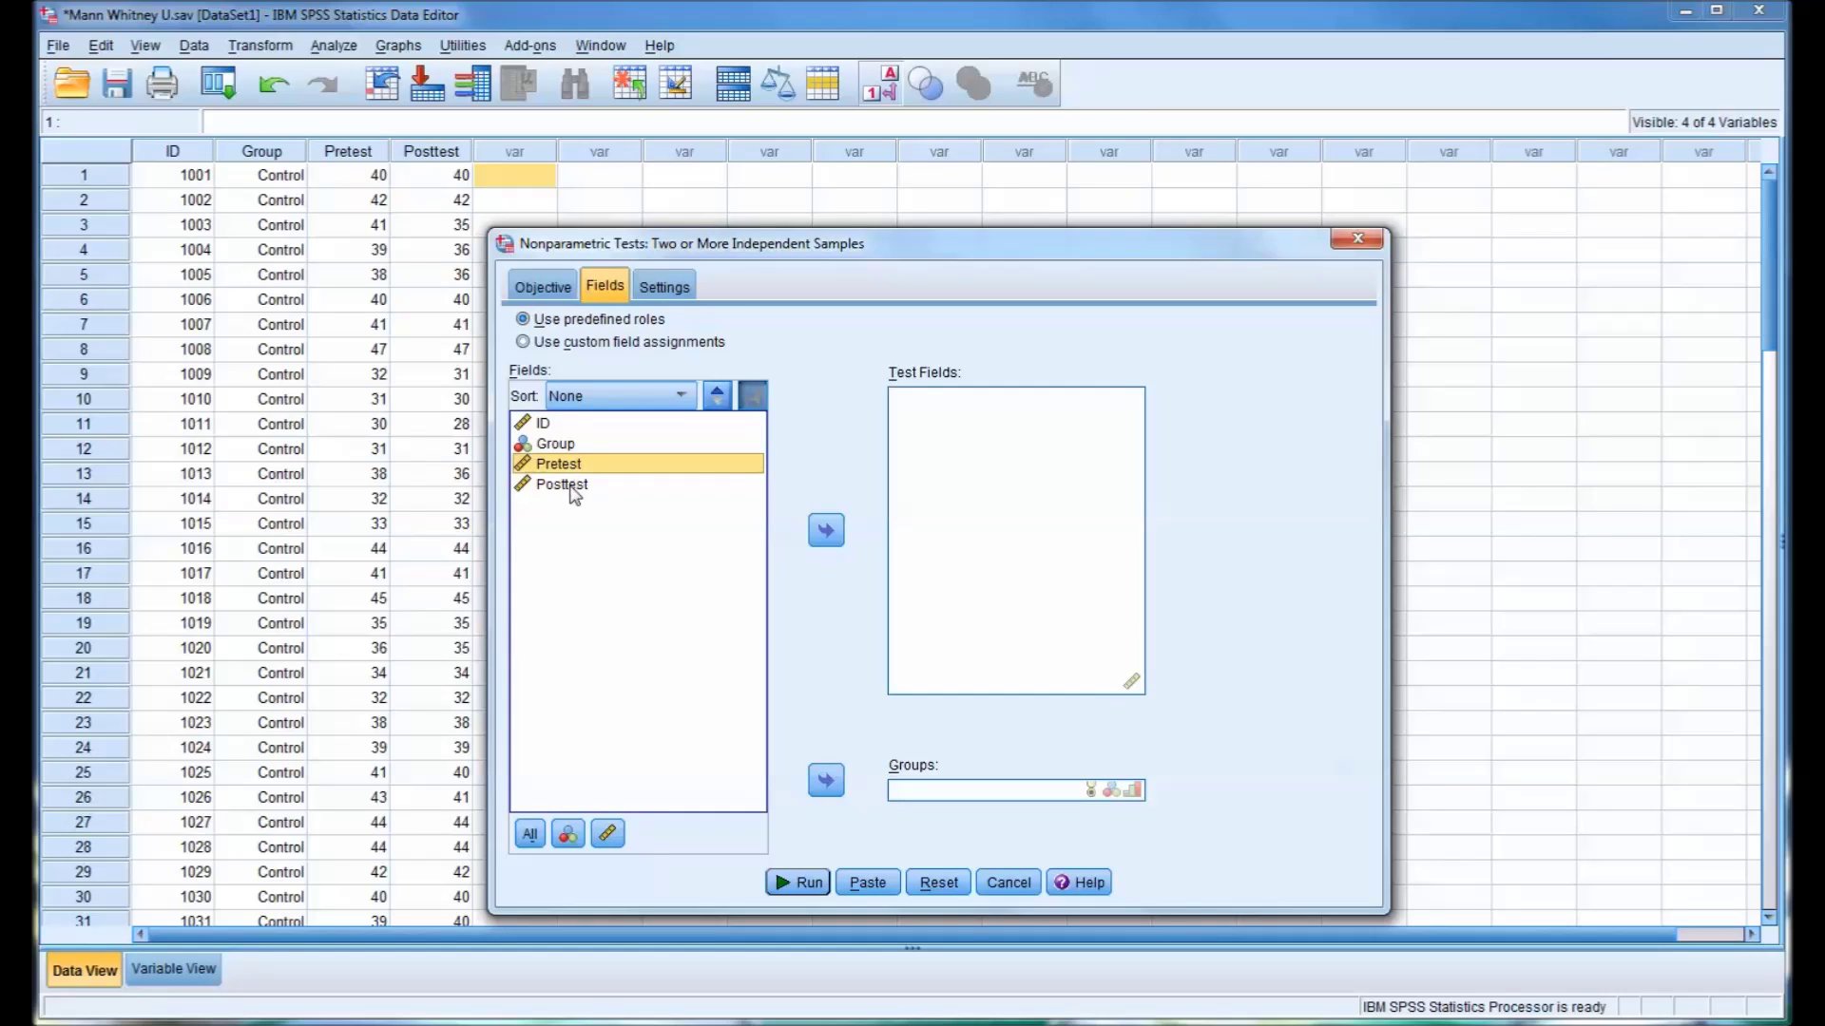
ctrl+click(562, 485)
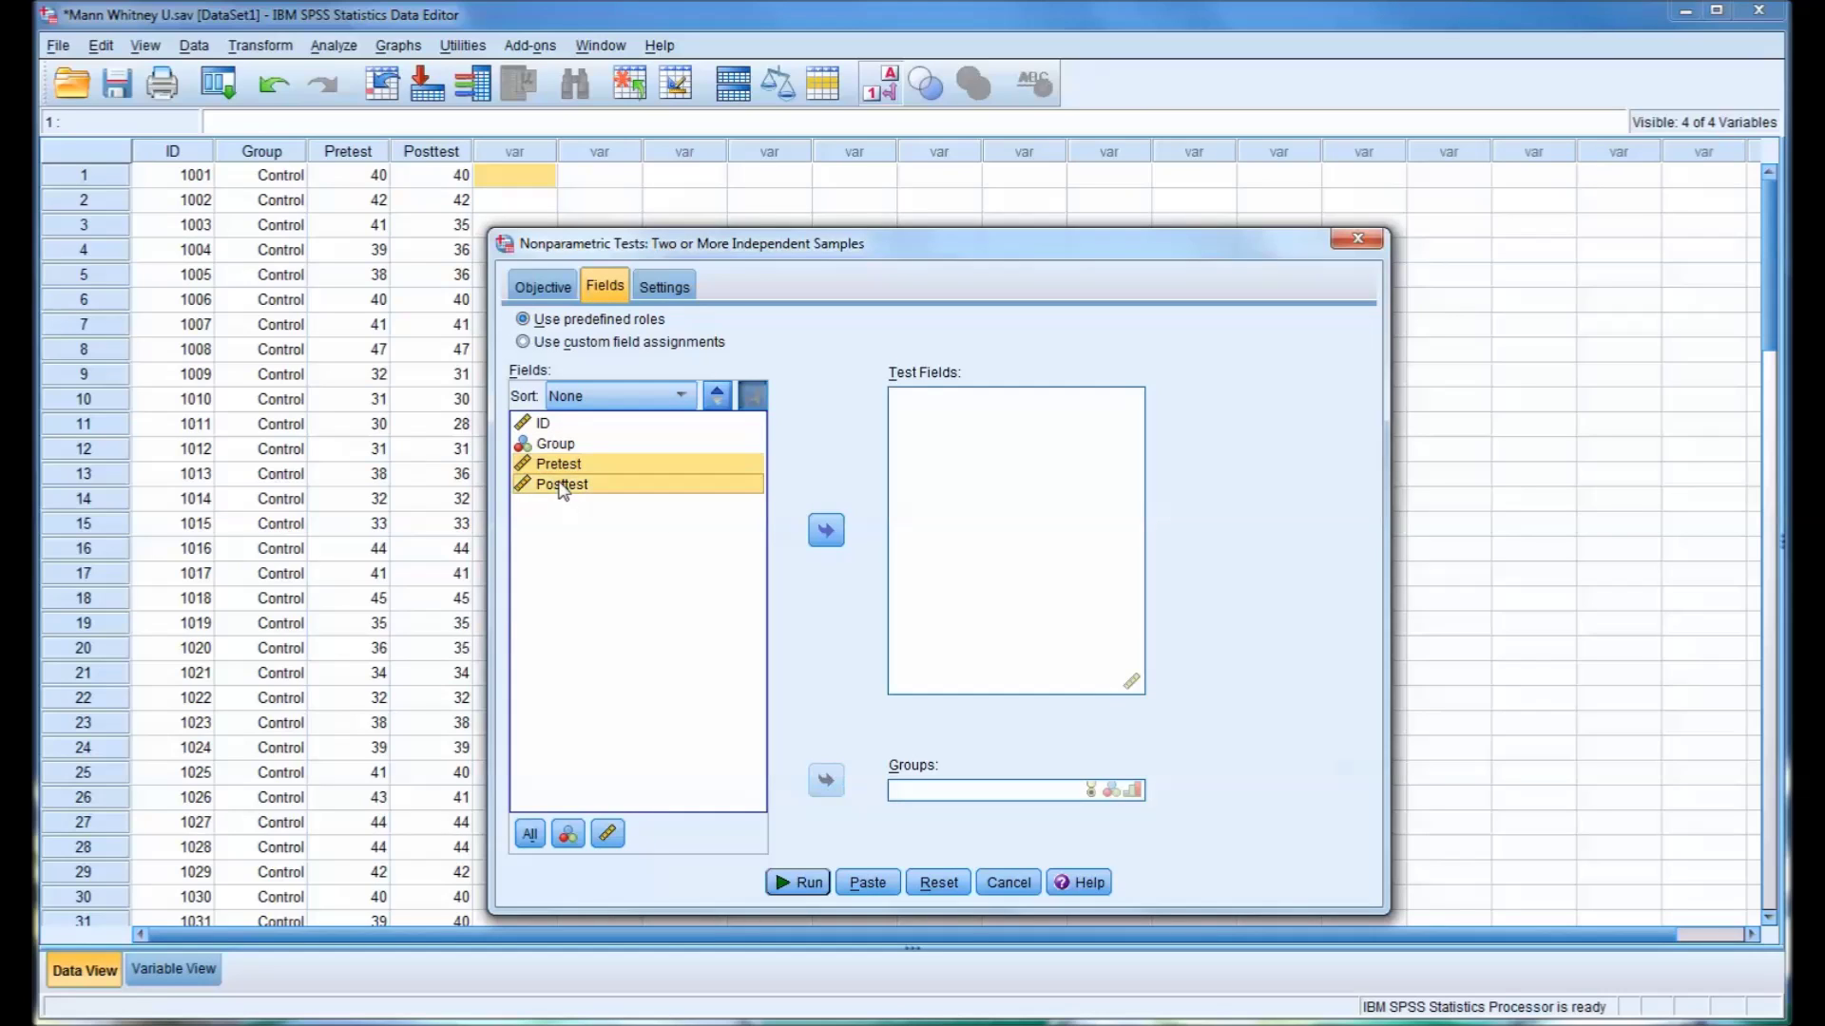
click(826, 531)
click(557, 447)
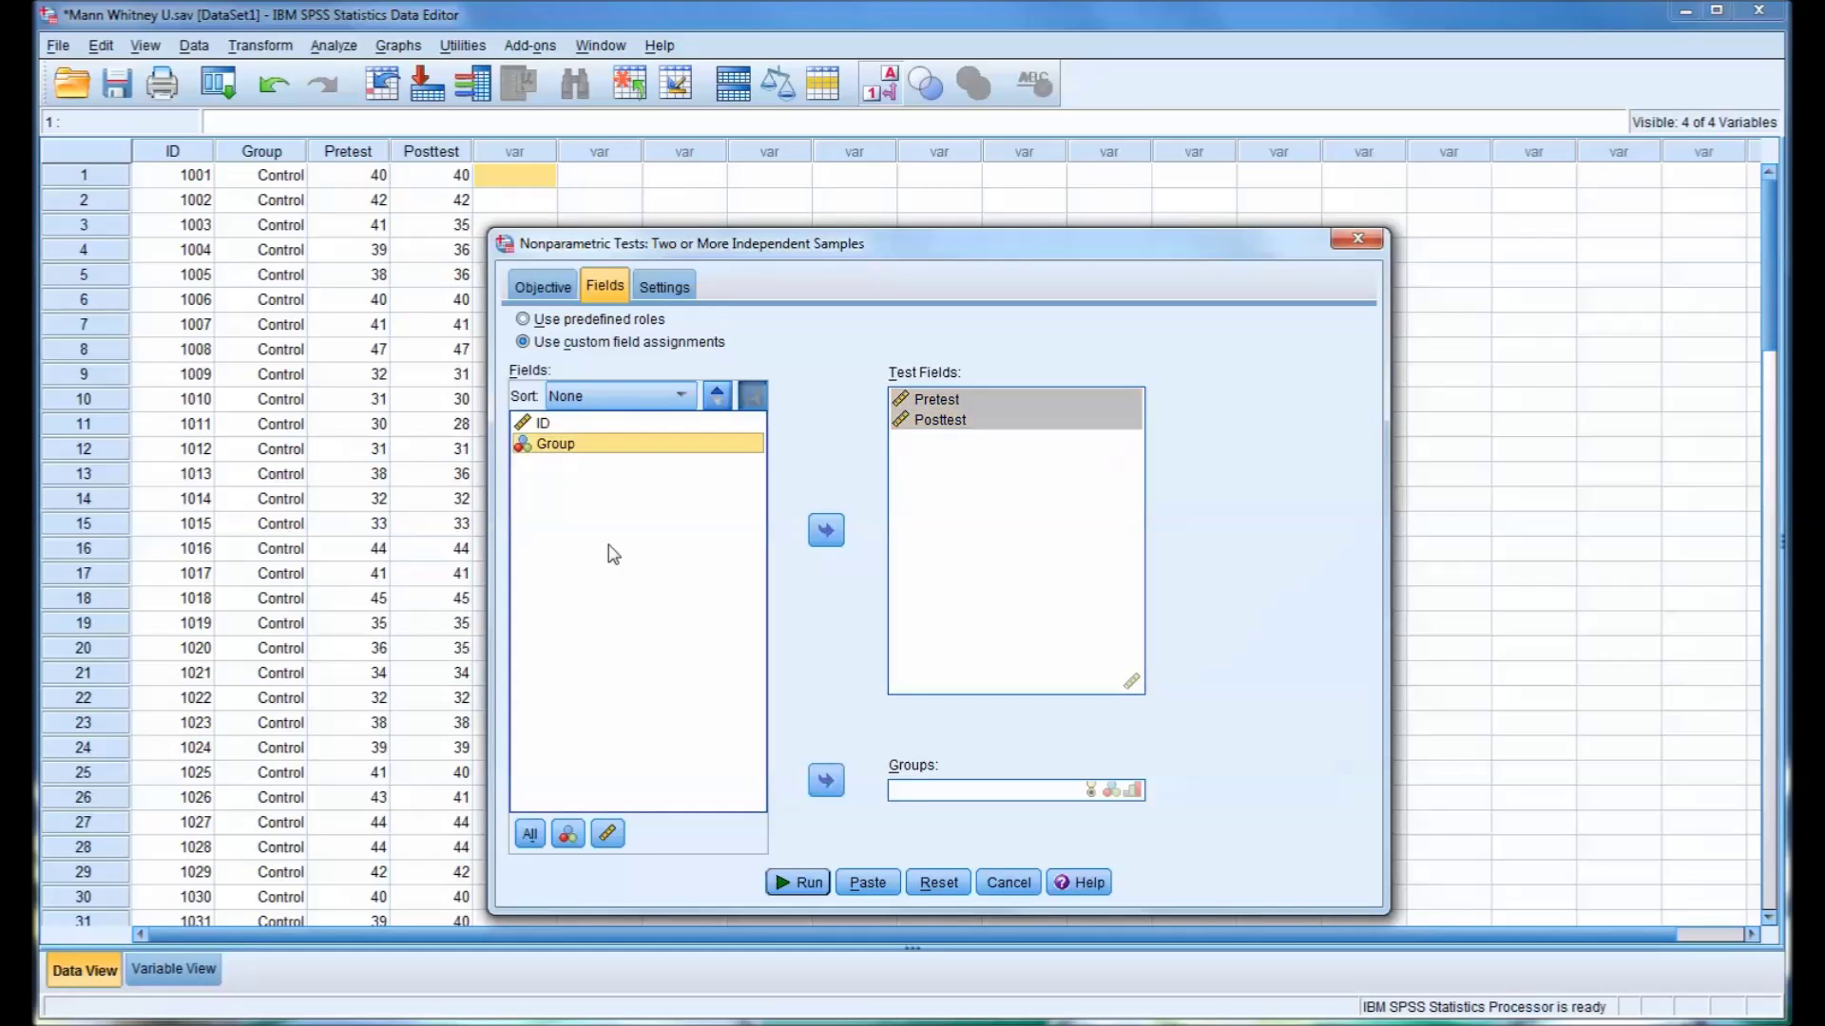
click(826, 781)
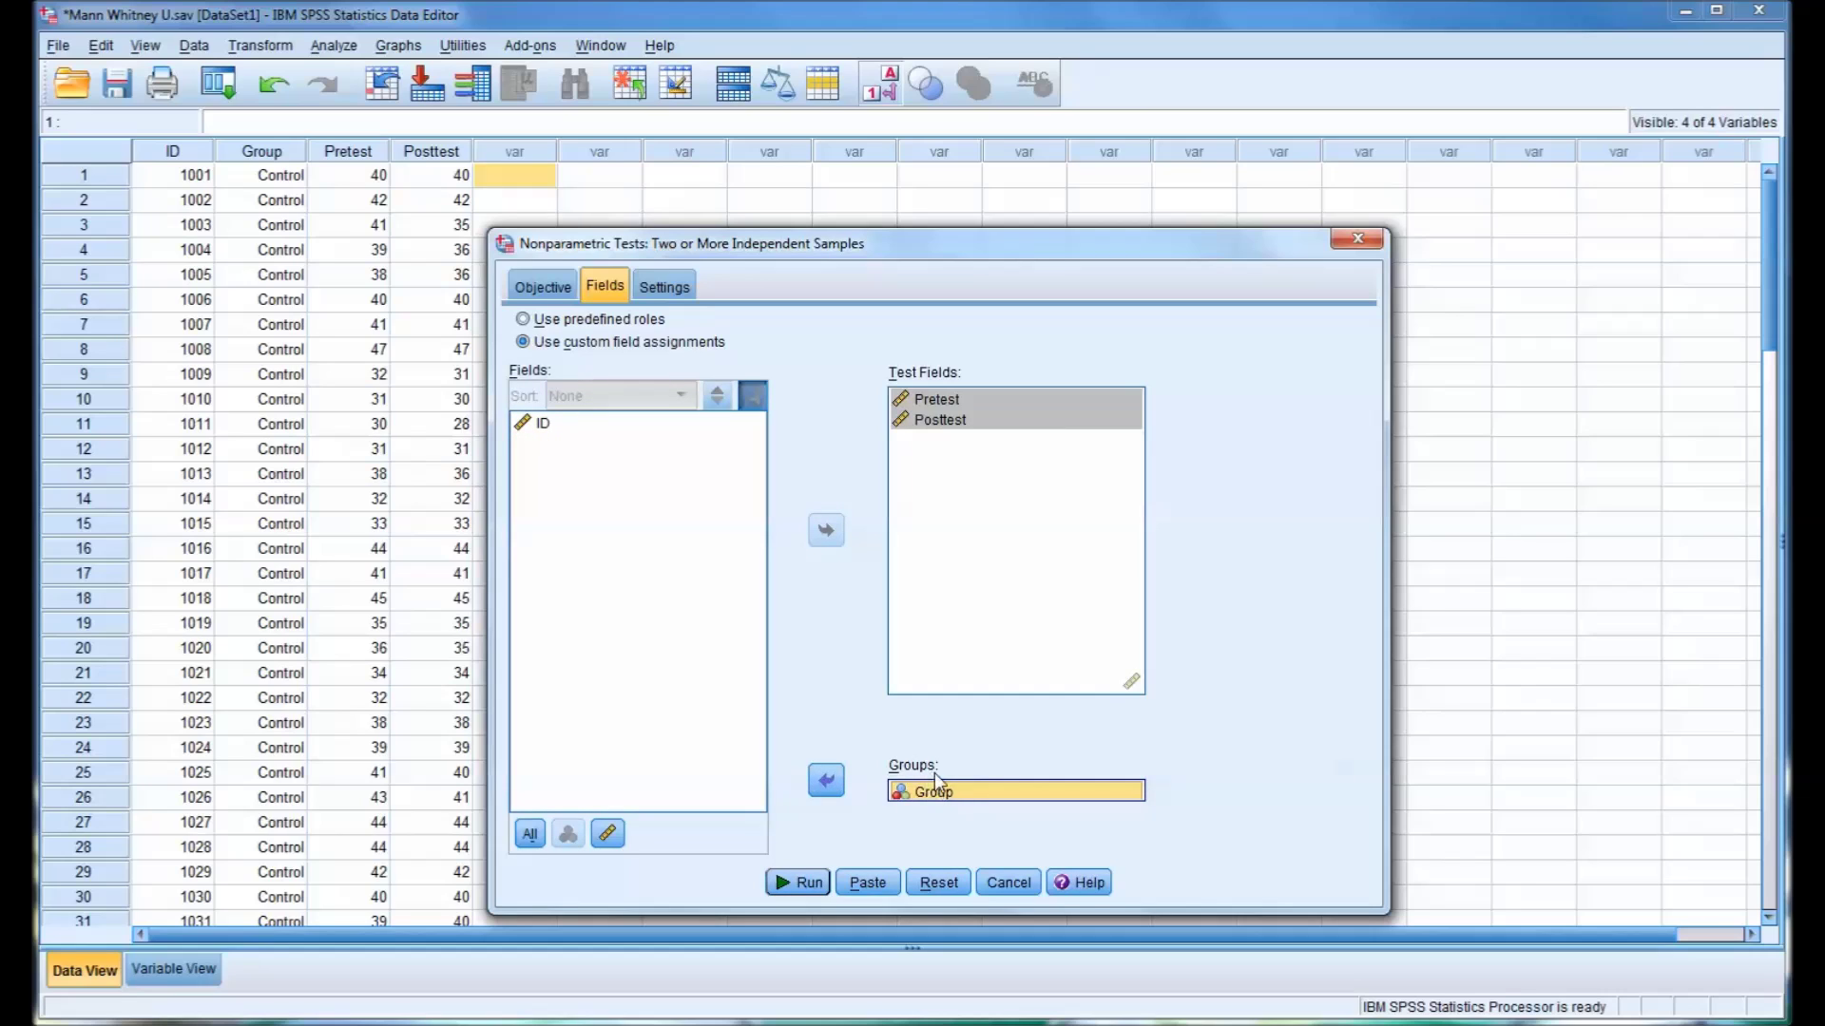
click(667, 288)
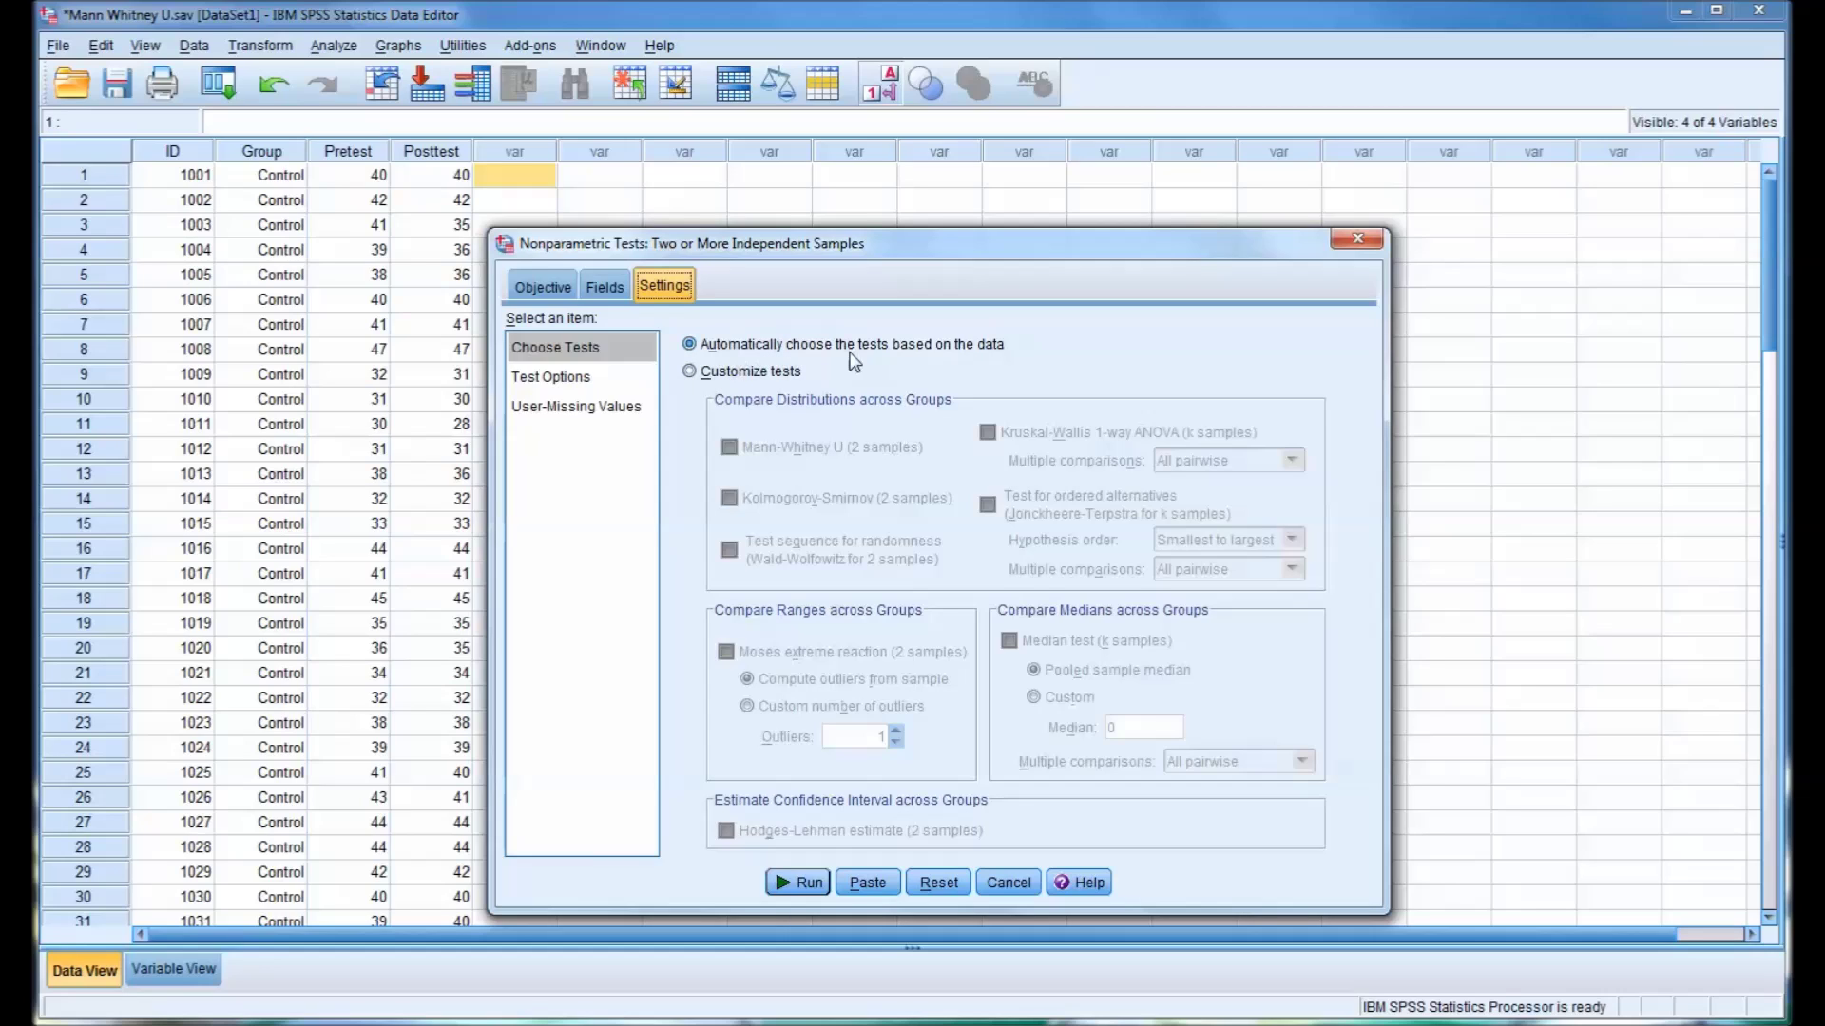
- Customize the tests to Mann-Whitney U (2 samples), check Test Options and User-Missing Values, and run
click(690, 373)
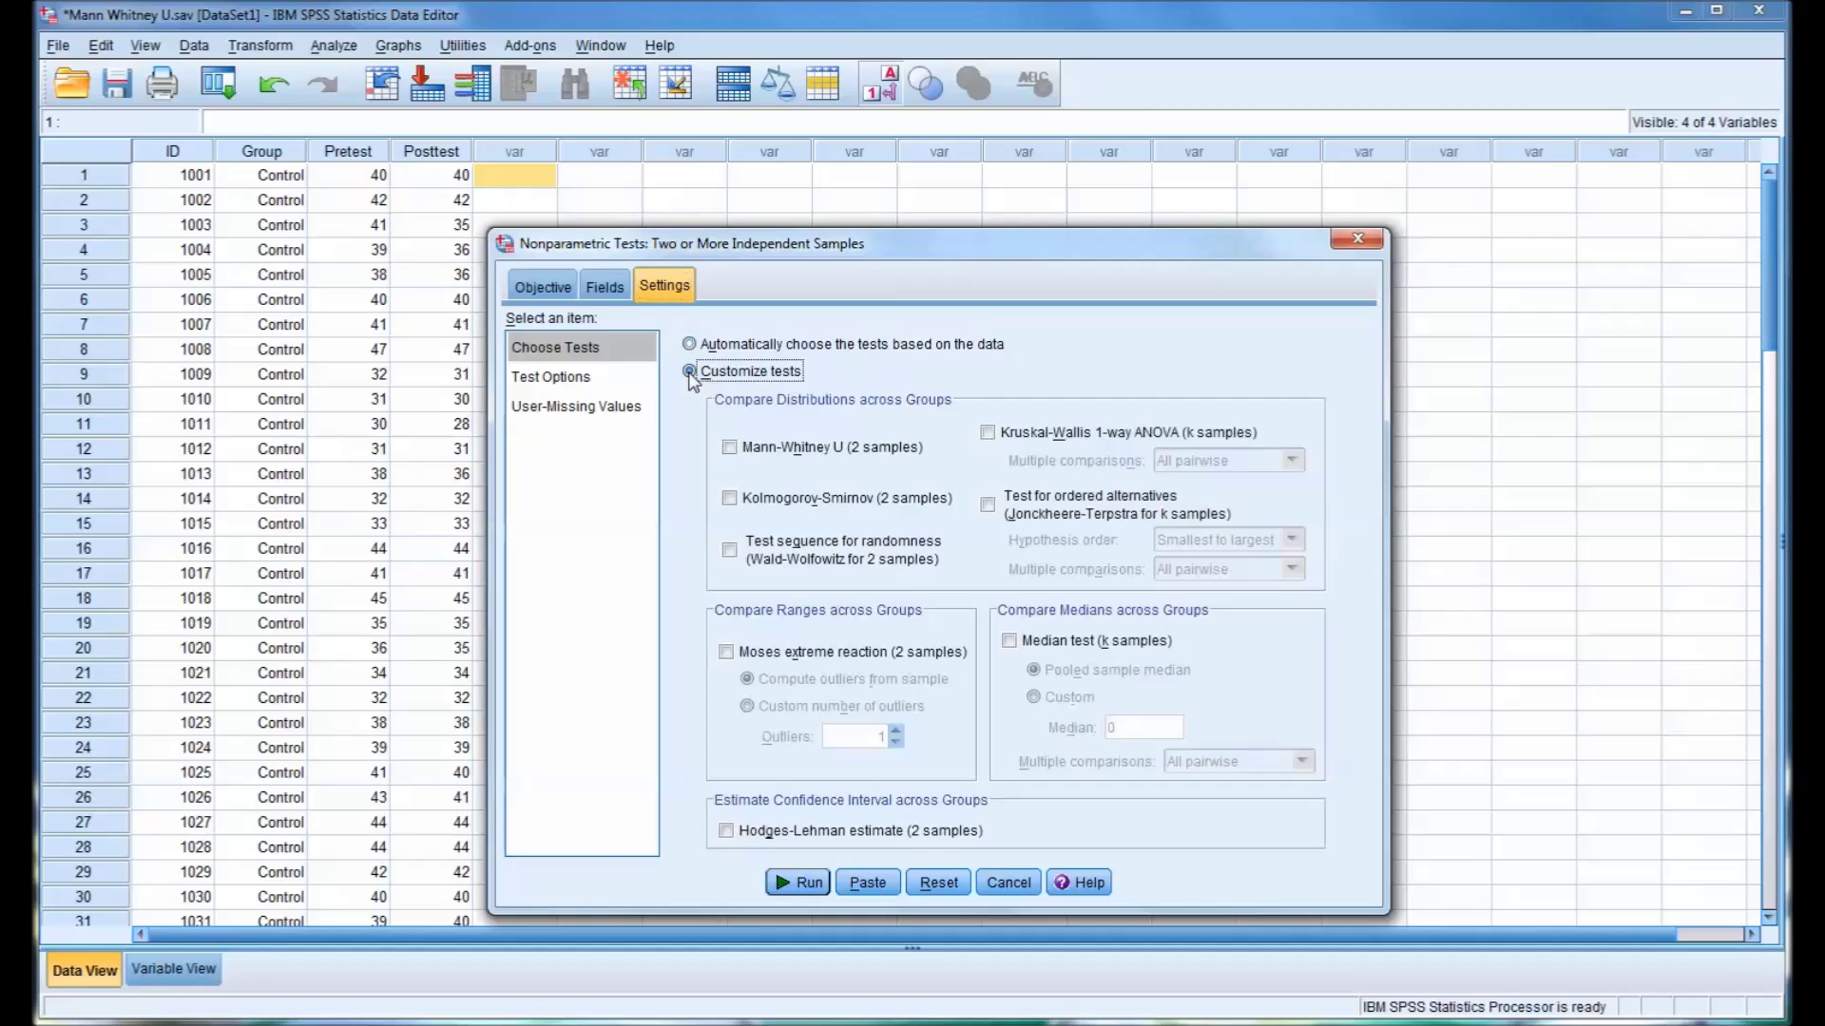
click(729, 448)
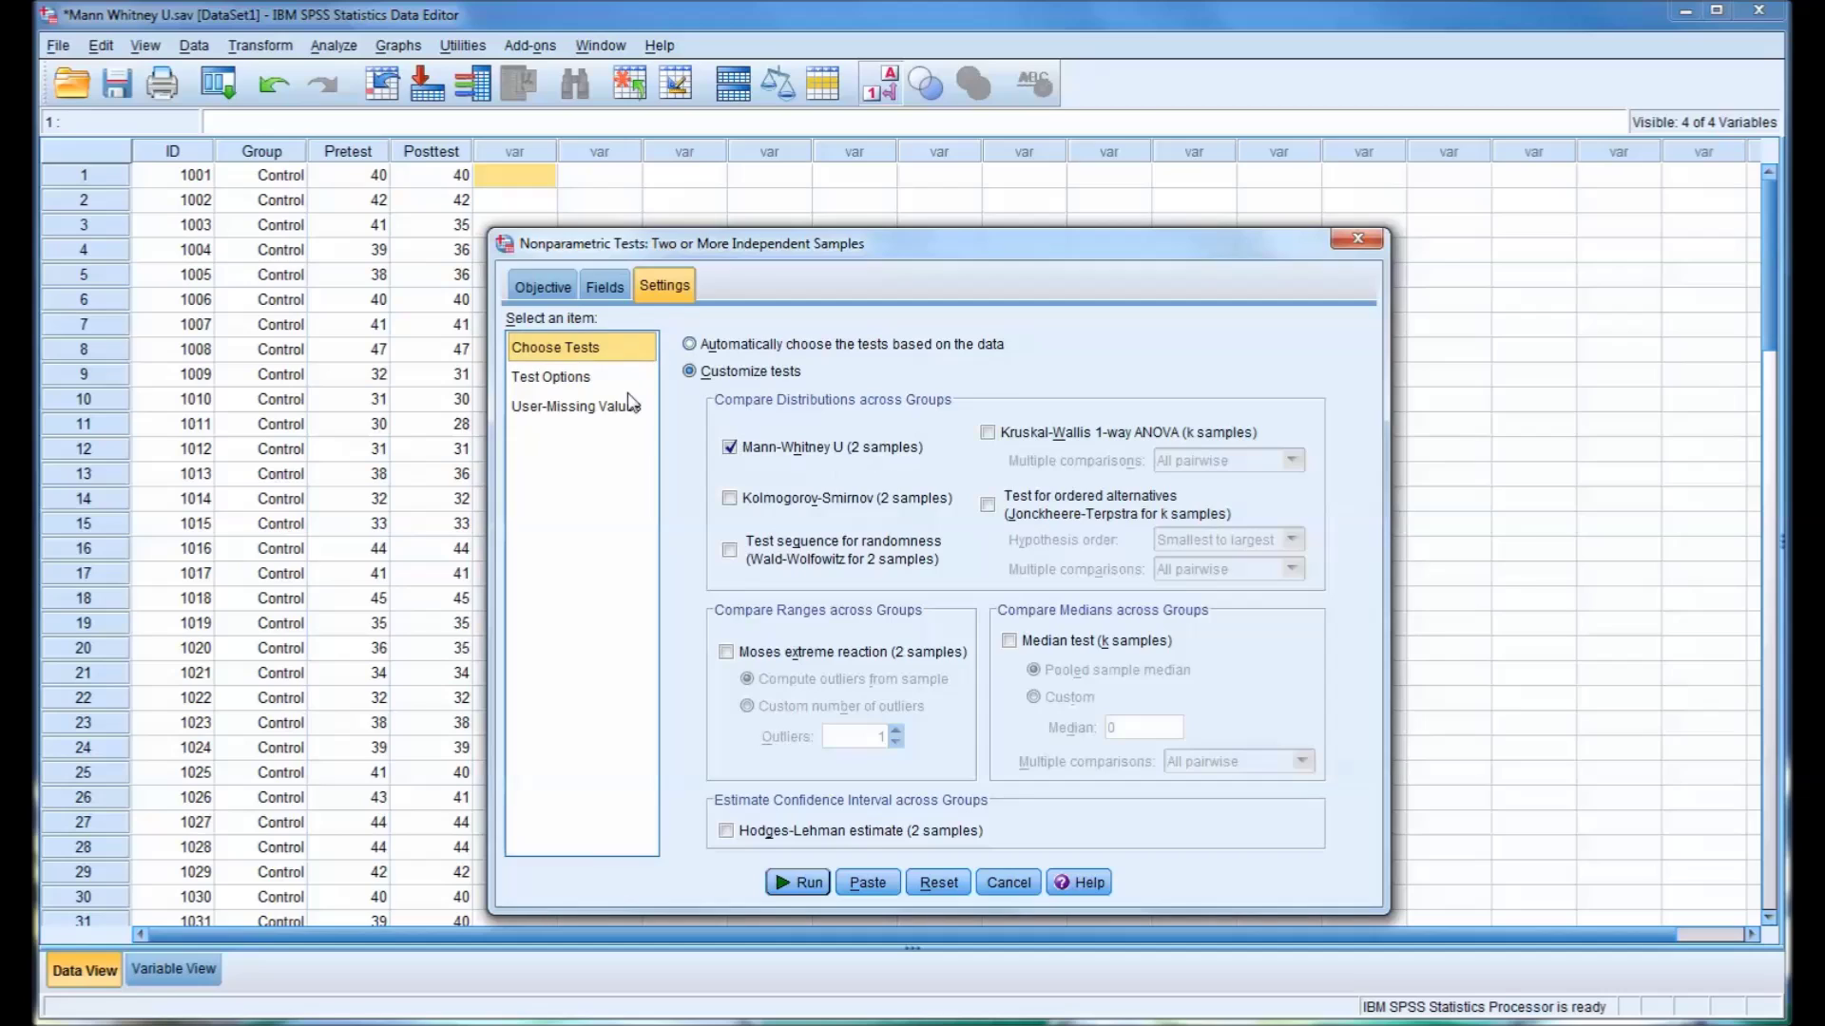
click(559, 380)
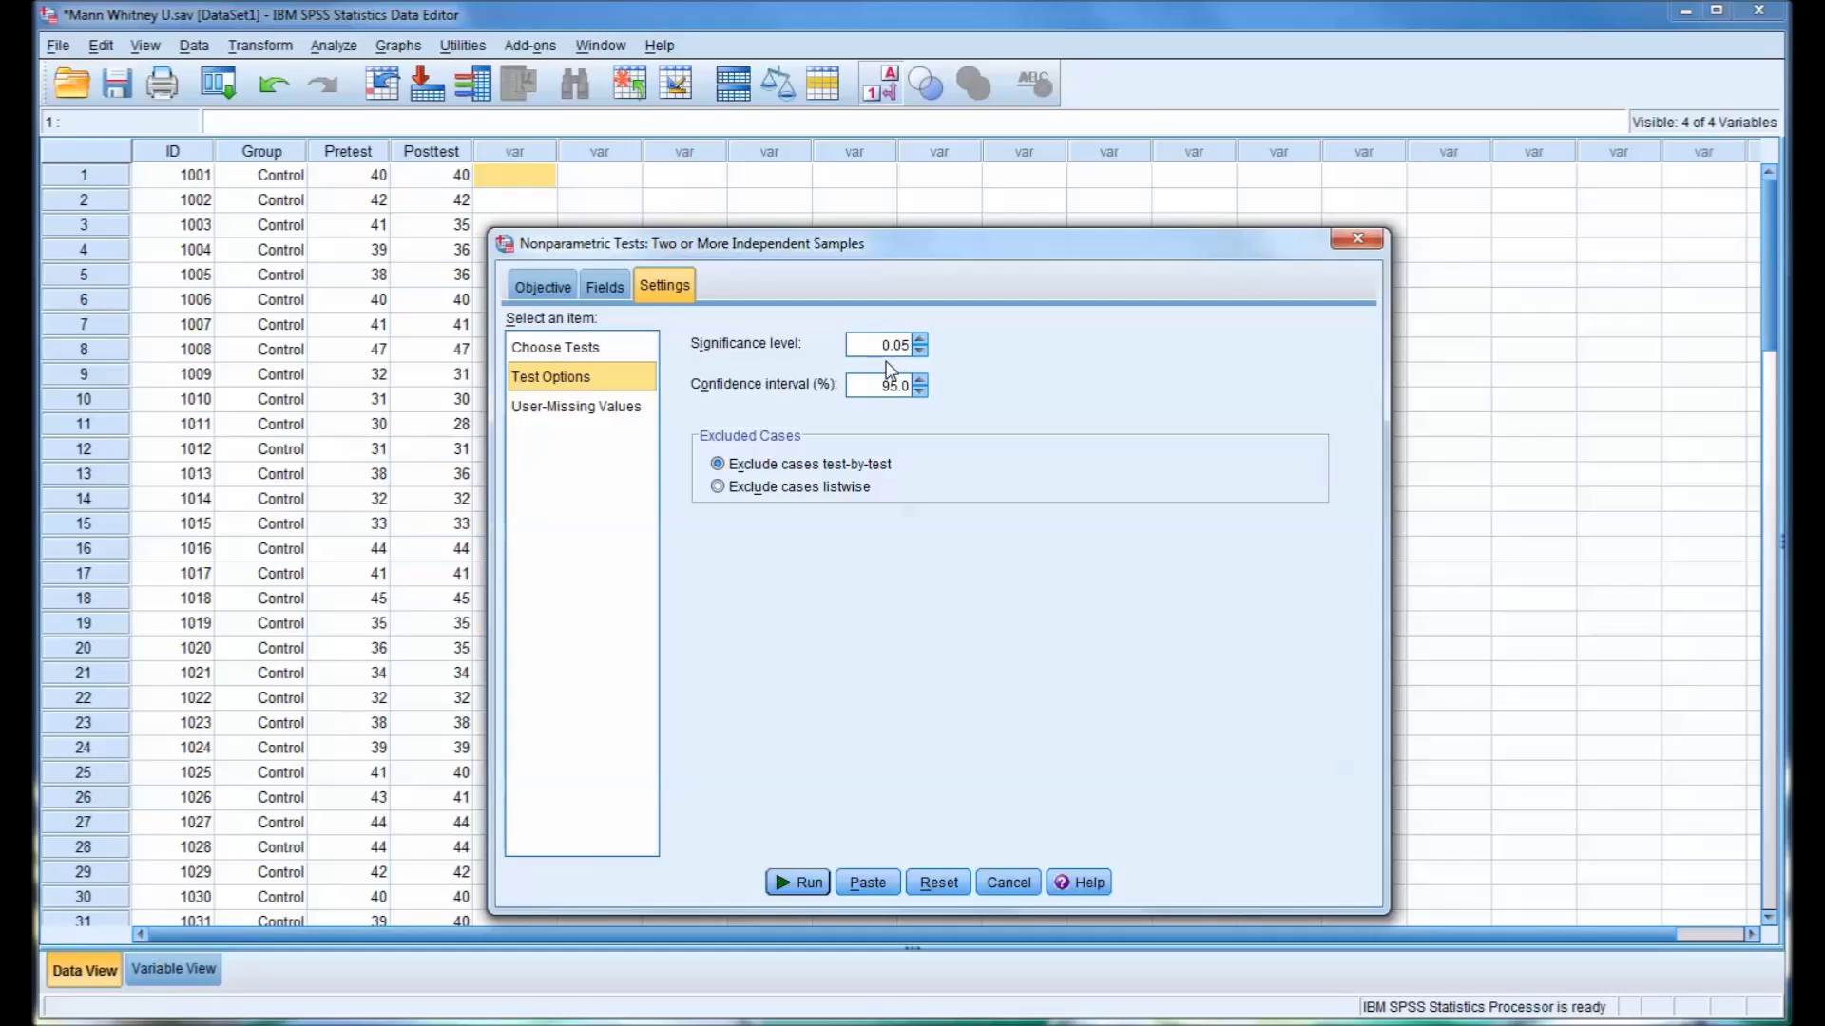
click(573, 408)
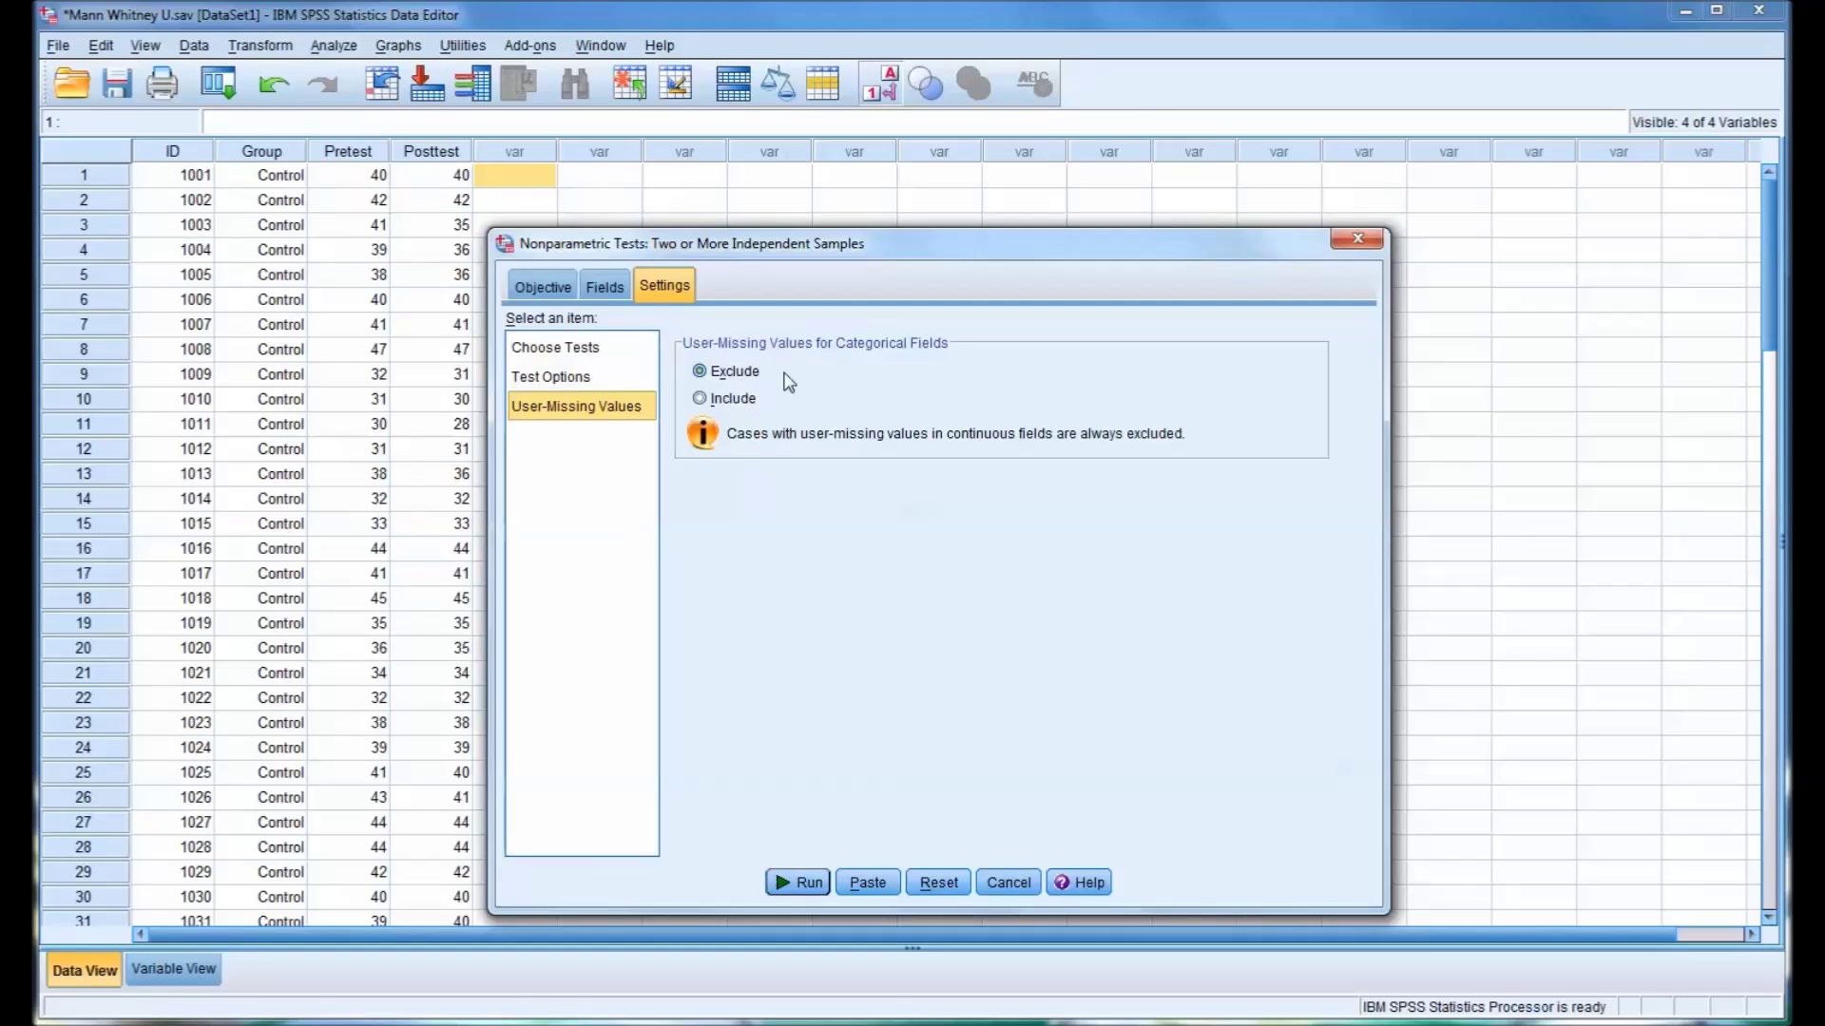
click(581, 354)
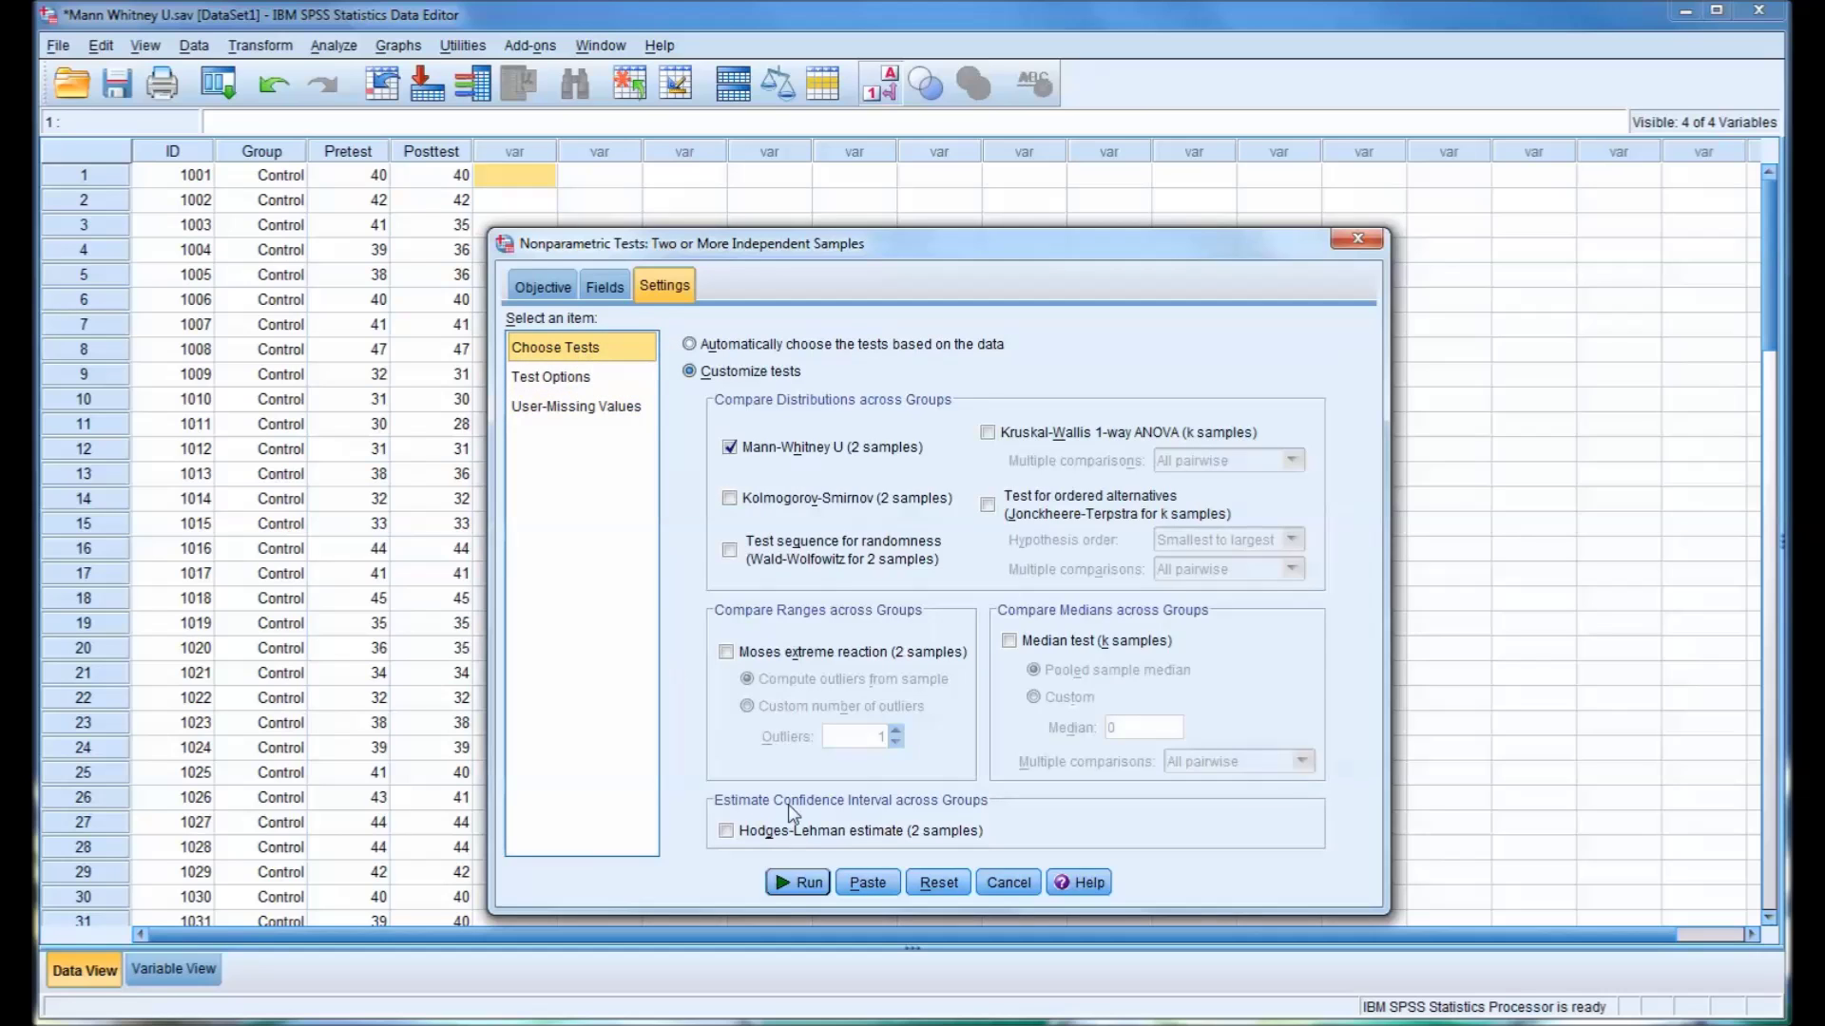
click(798, 884)
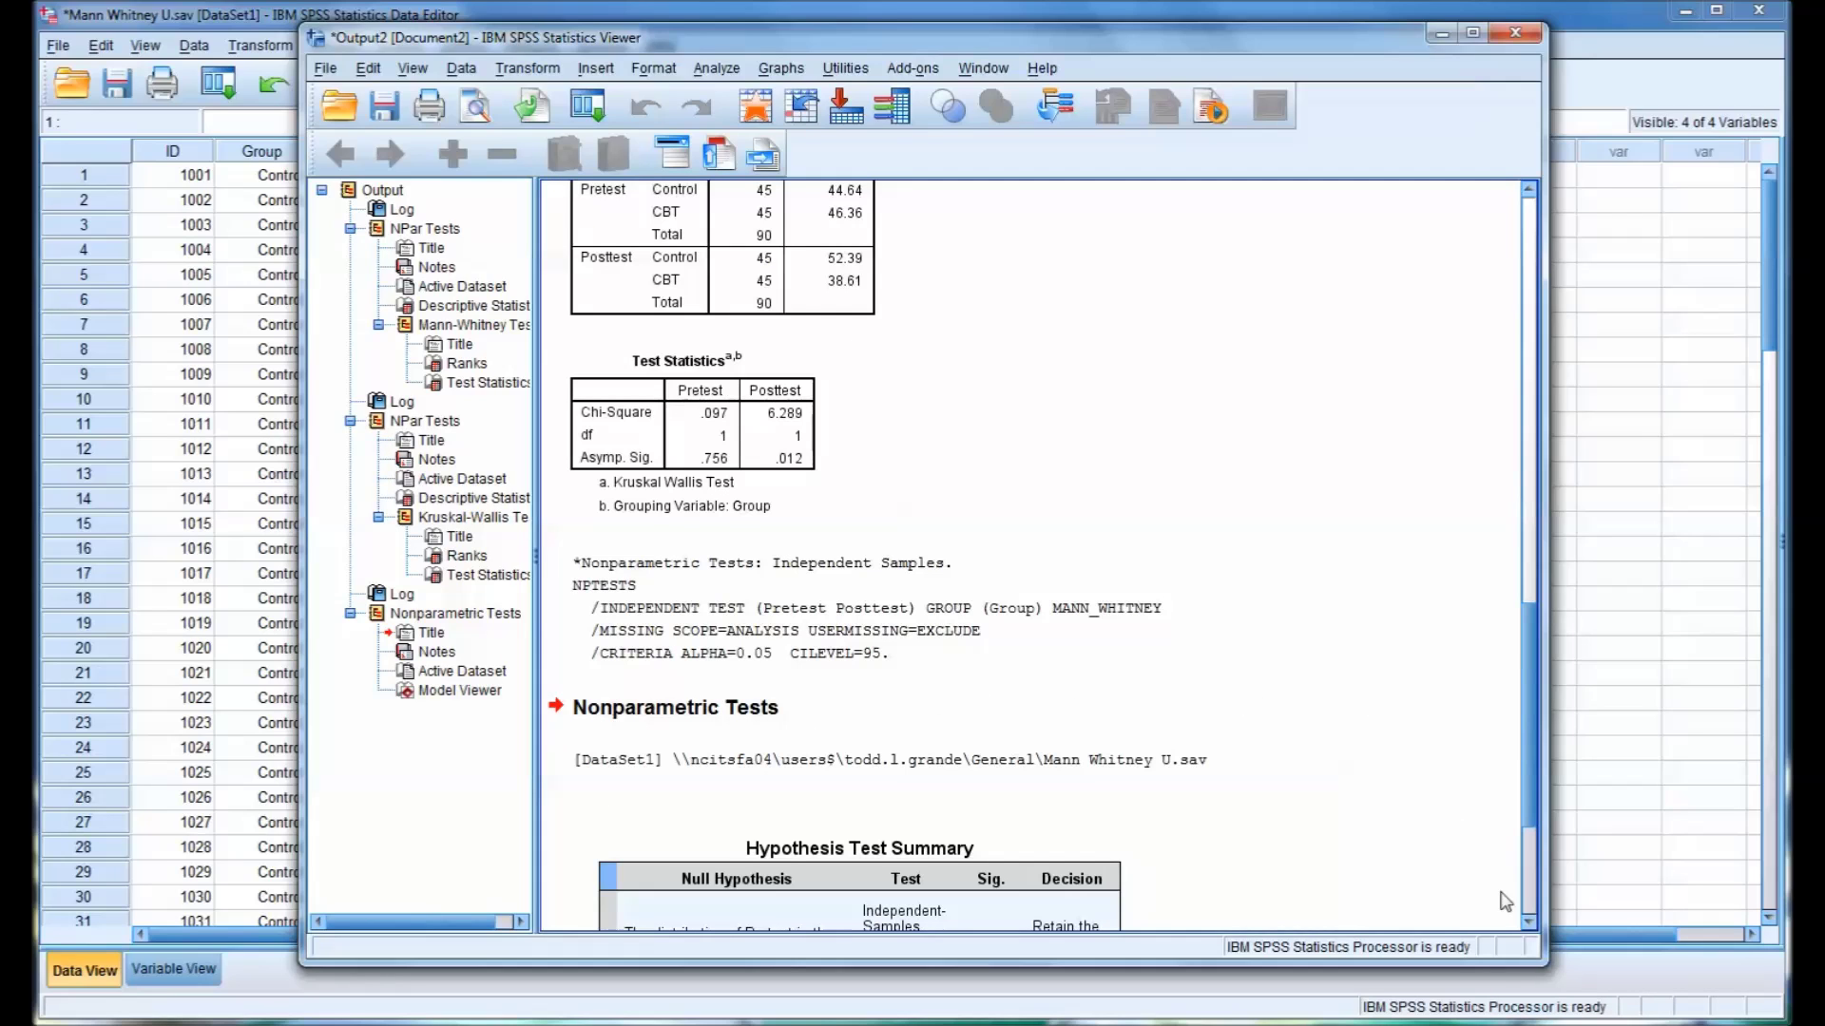
- Scroll down to the Hypothesis Test Summary and open it in the Model Viewer
click(1529, 922)
click(1529, 921)
click(1529, 922)
click(1529, 921)
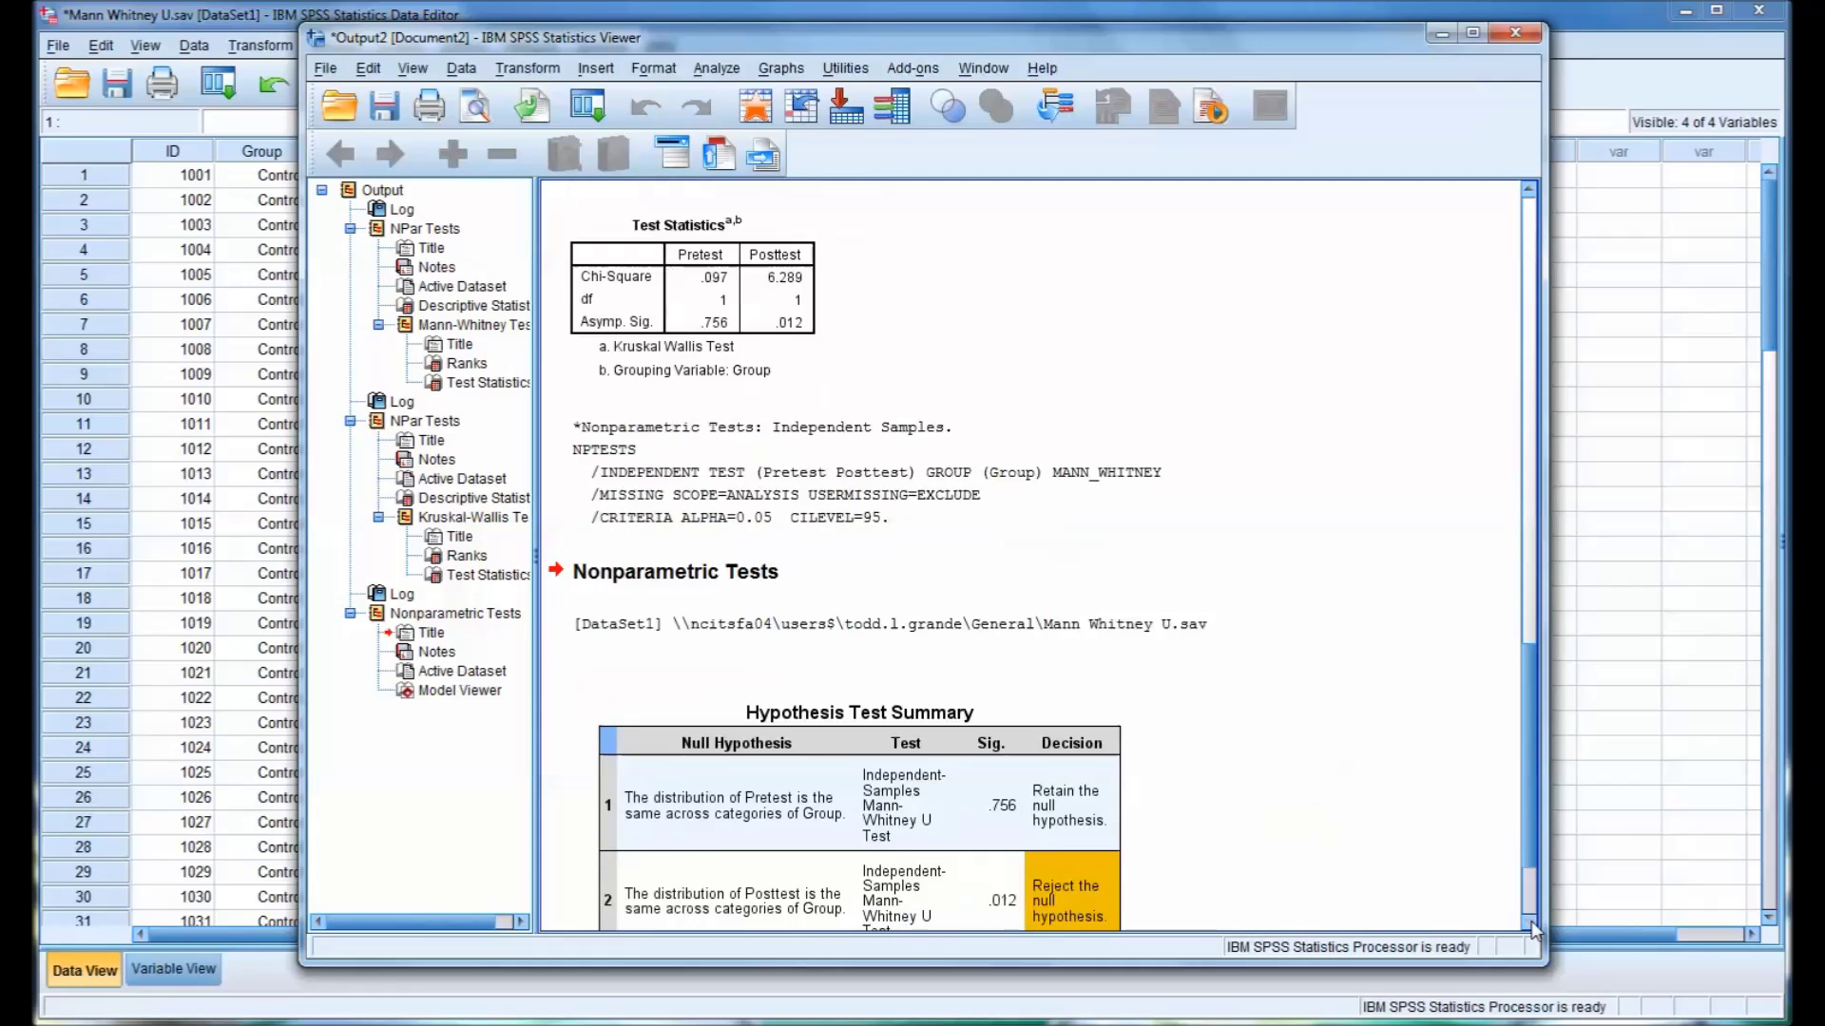
click(1529, 922)
click(1529, 922)
click(1529, 922)
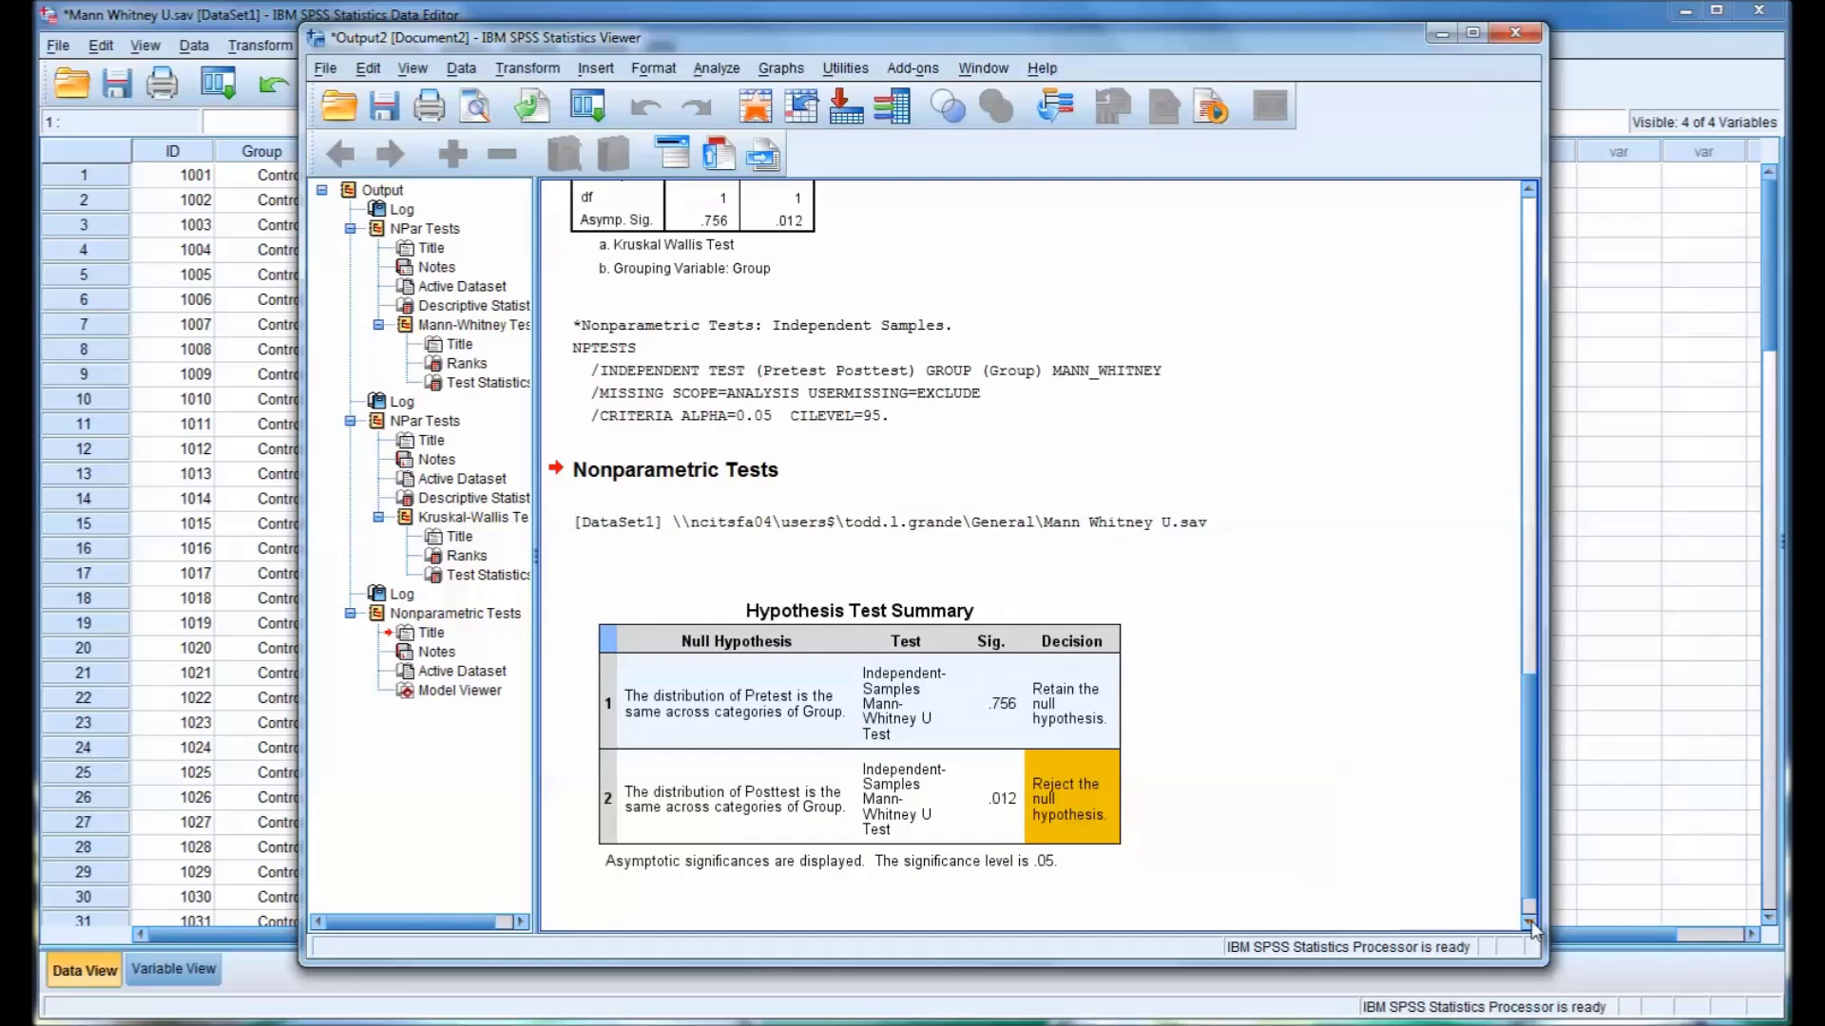
click(1529, 921)
click(1529, 922)
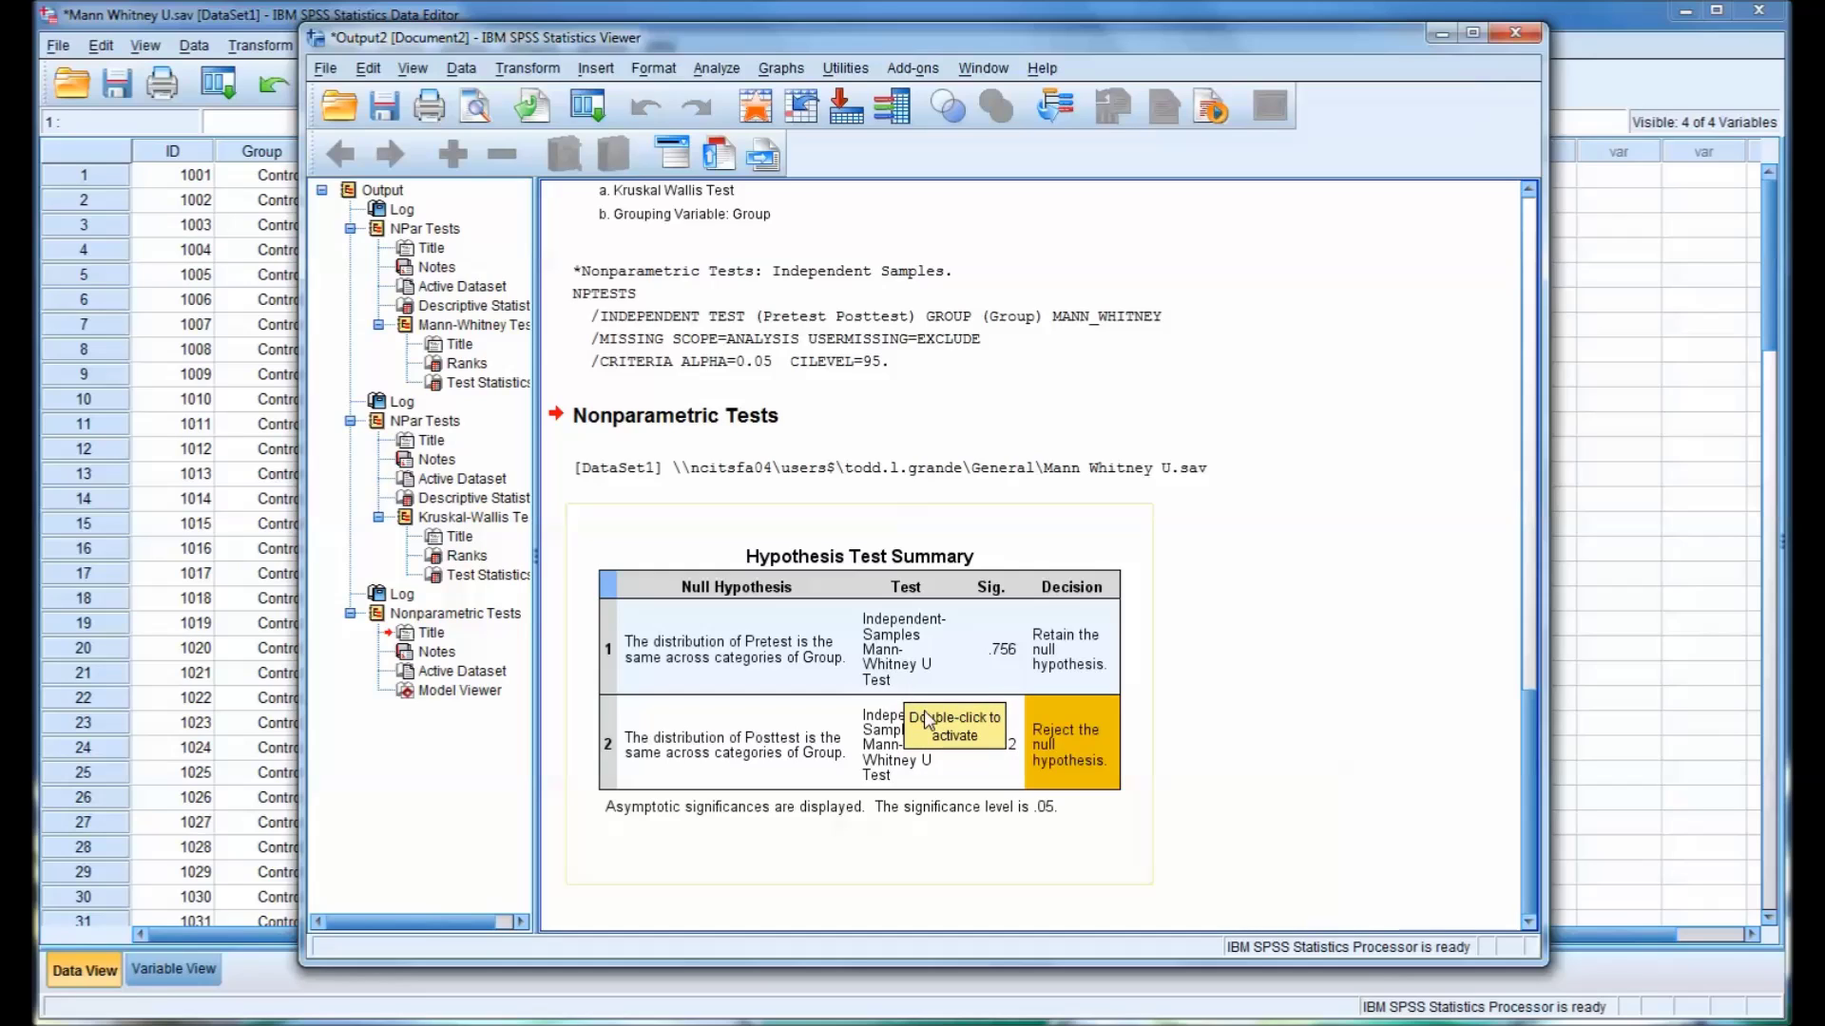
click(860, 700)
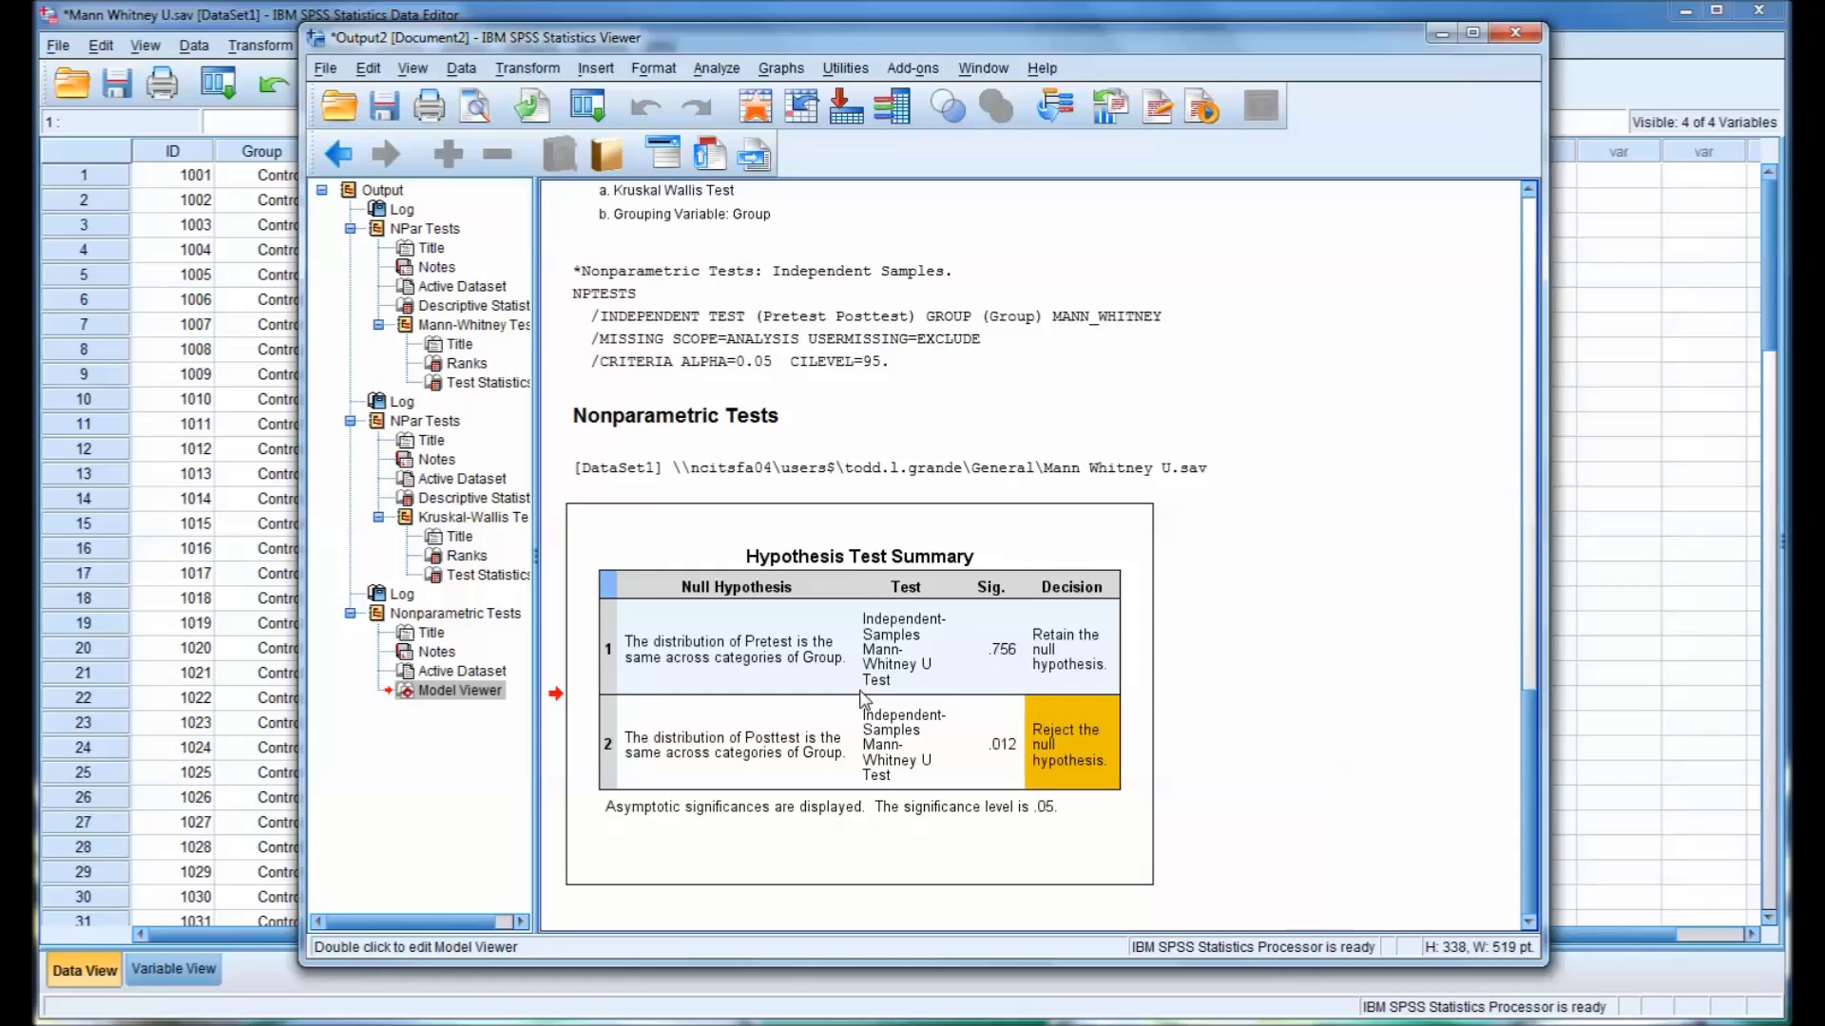
double_click(860, 700)
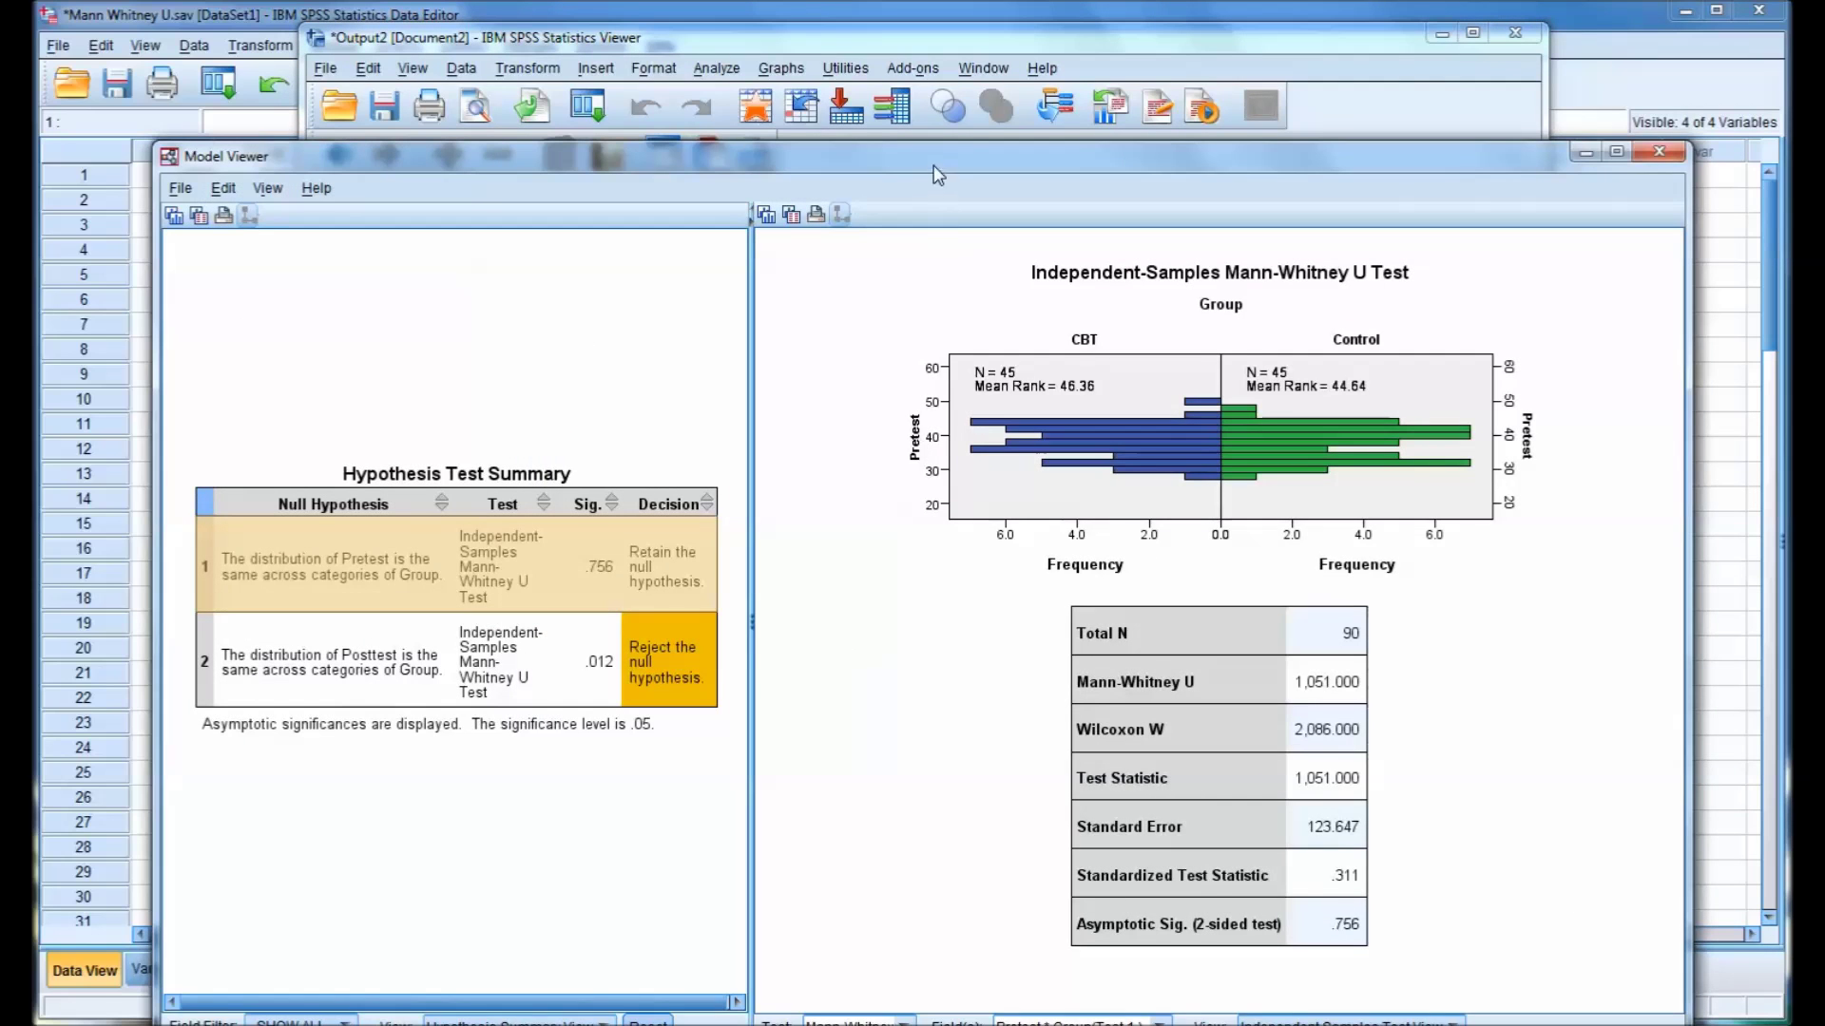
- Compare the Posttest row with the Pretest row, whose mean ranks are 46.36 CBT and 44.64 Control
drag(933, 167, 883, 60)
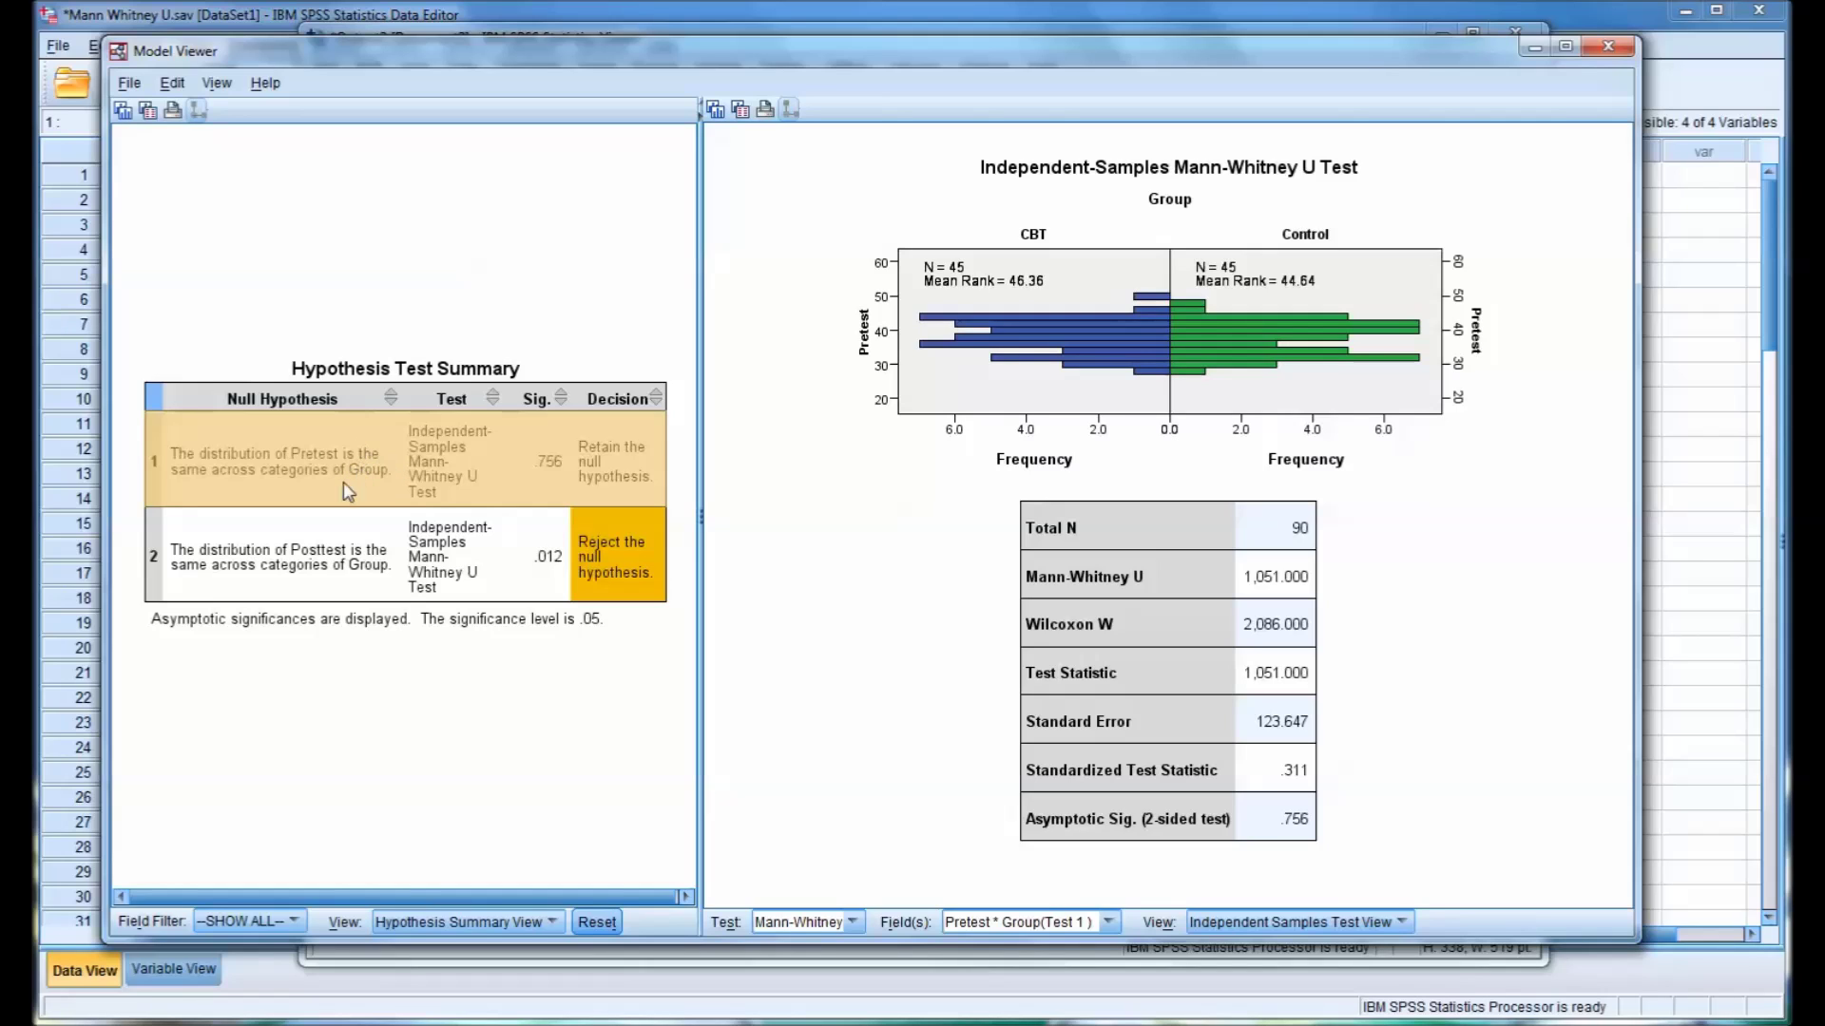
click(372, 563)
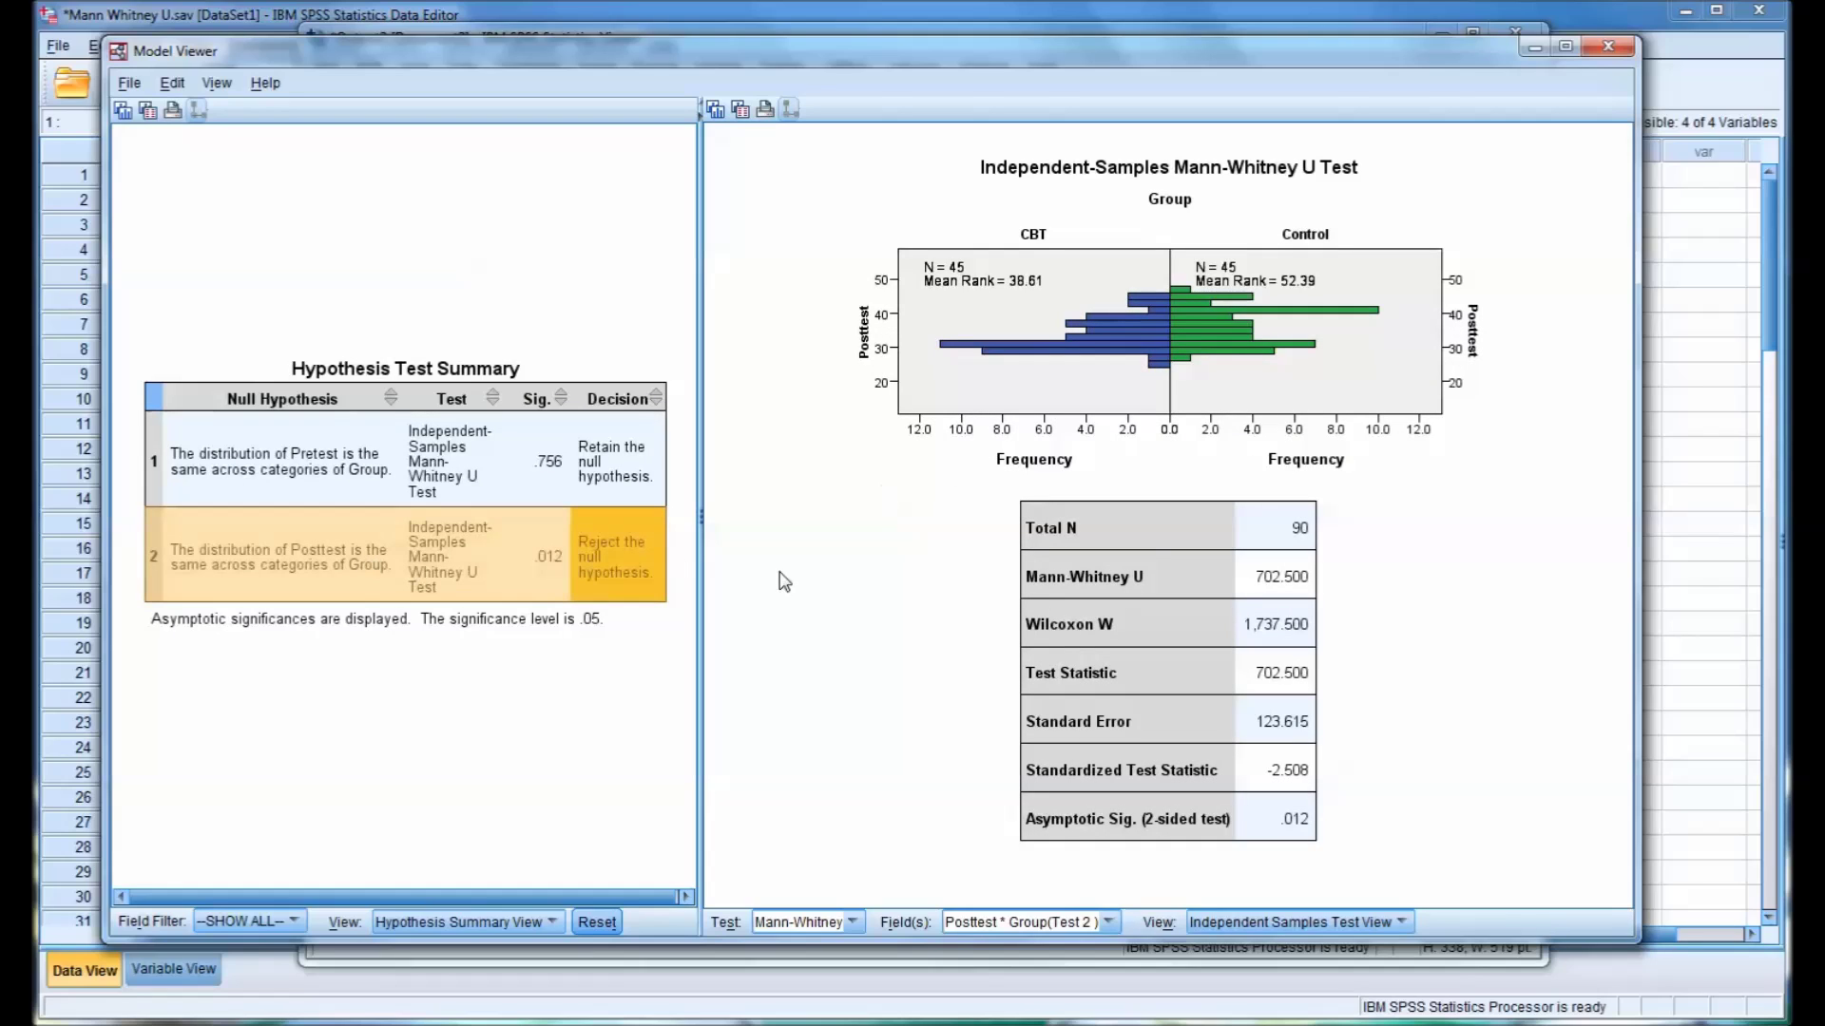
click(349, 485)
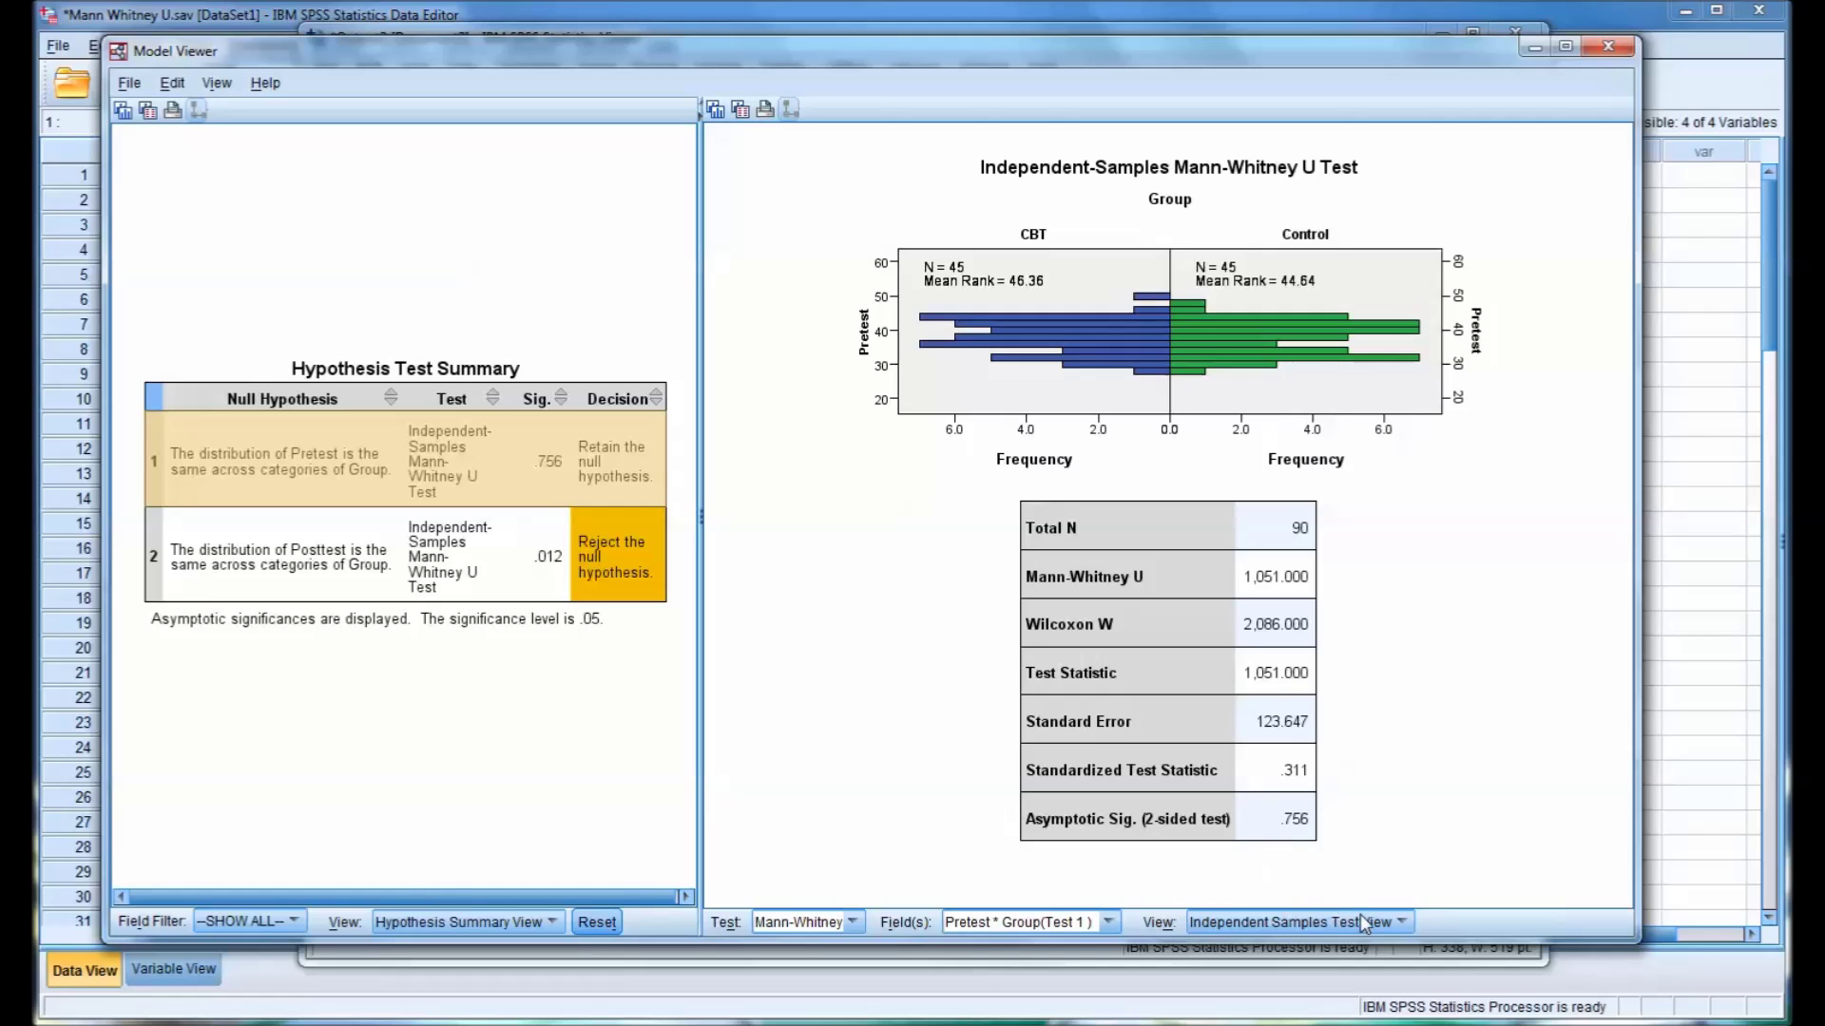
click(1400, 922)
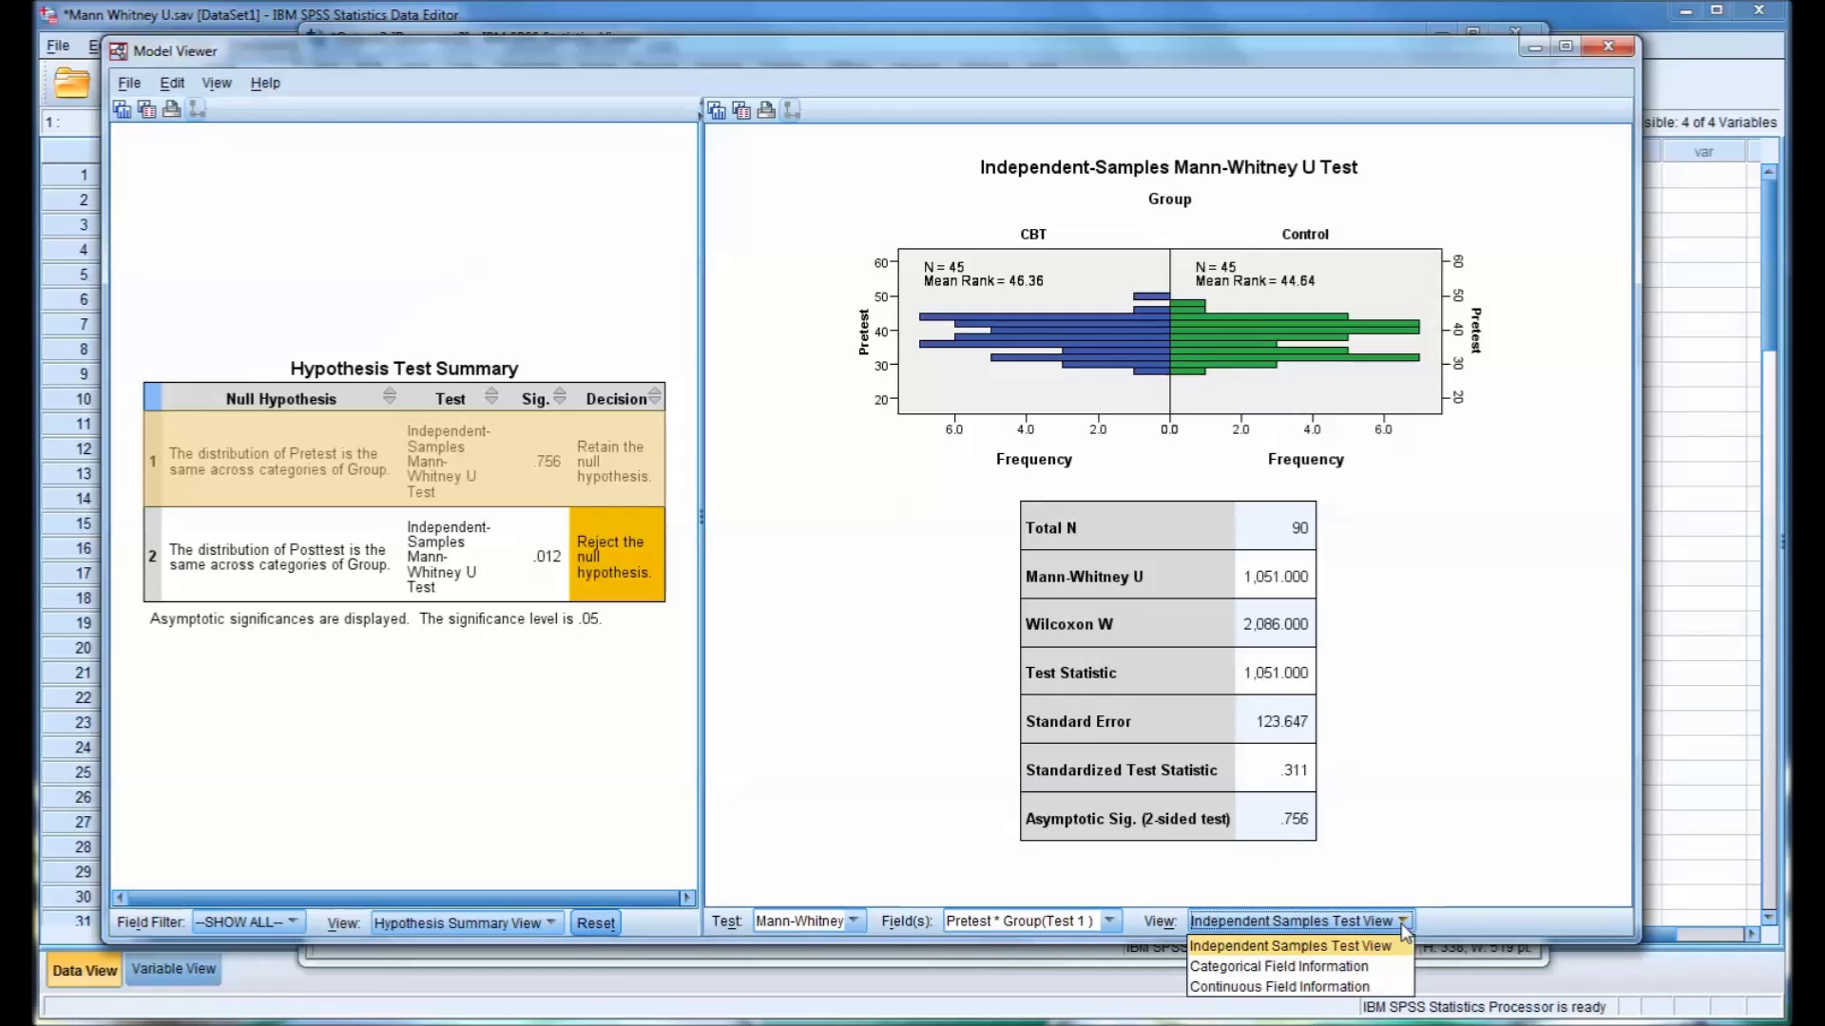
click(1367, 961)
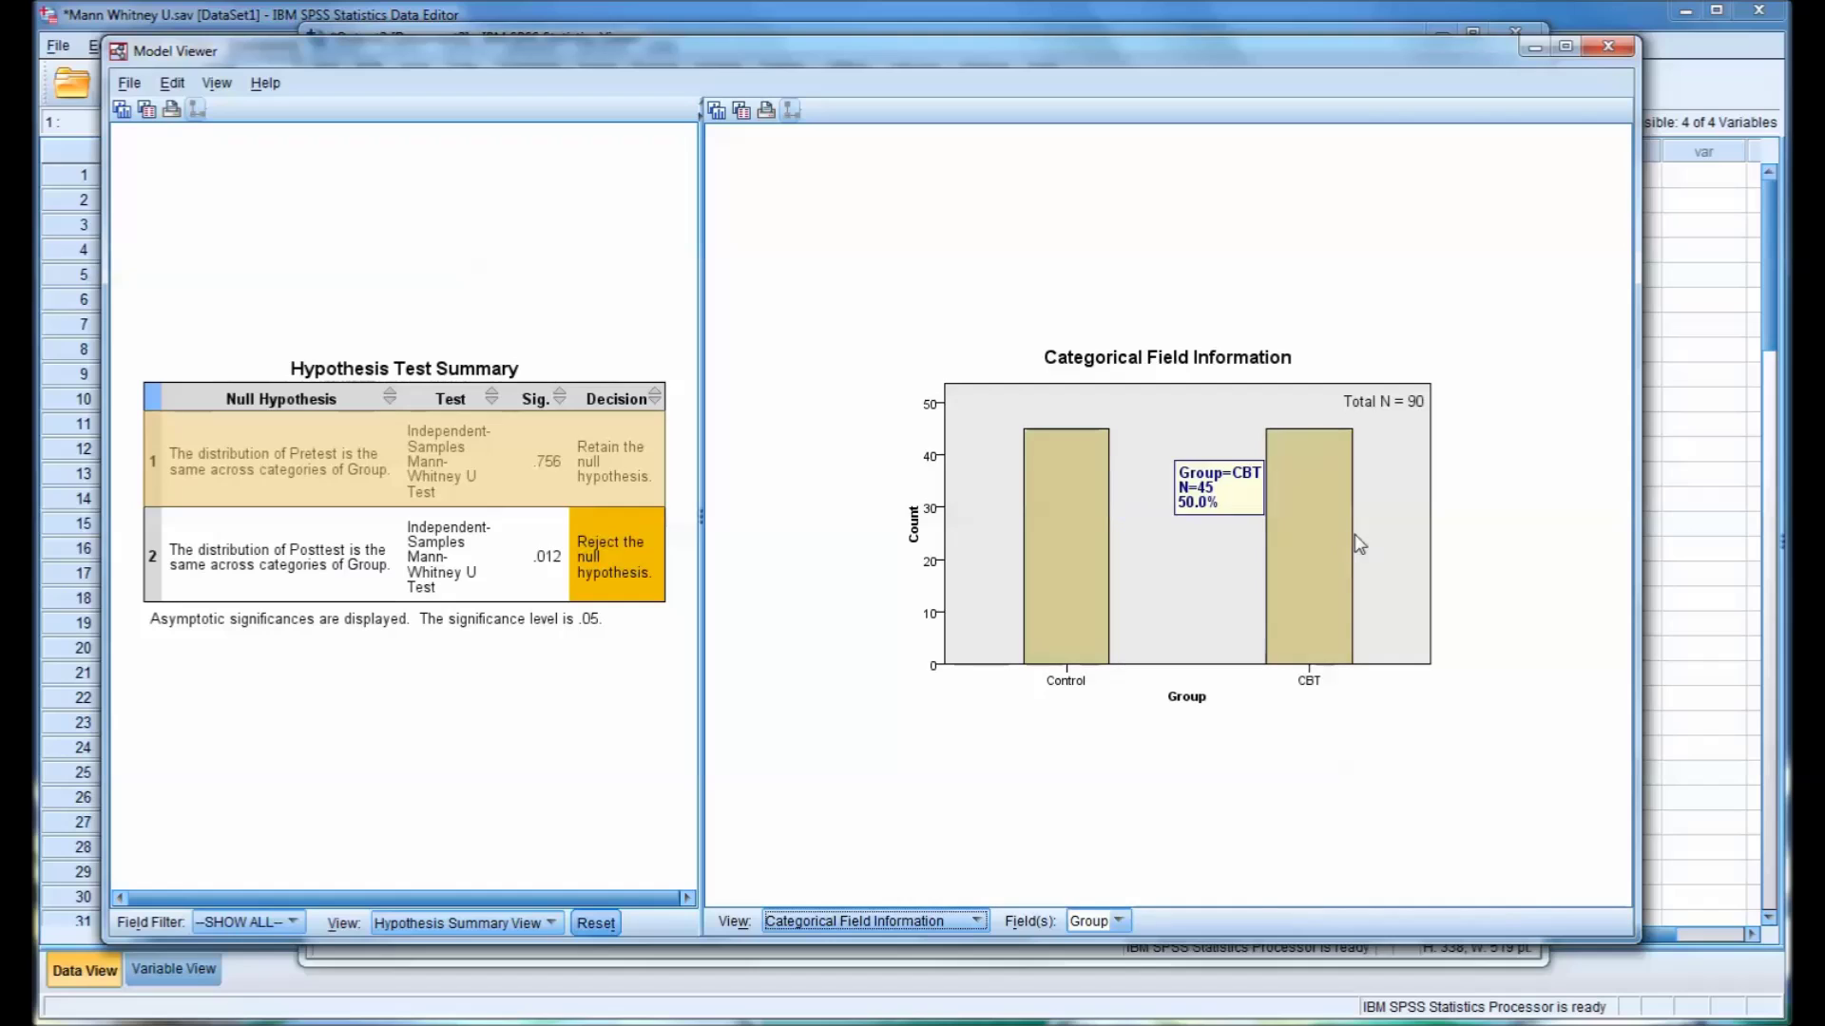
click(976, 919)
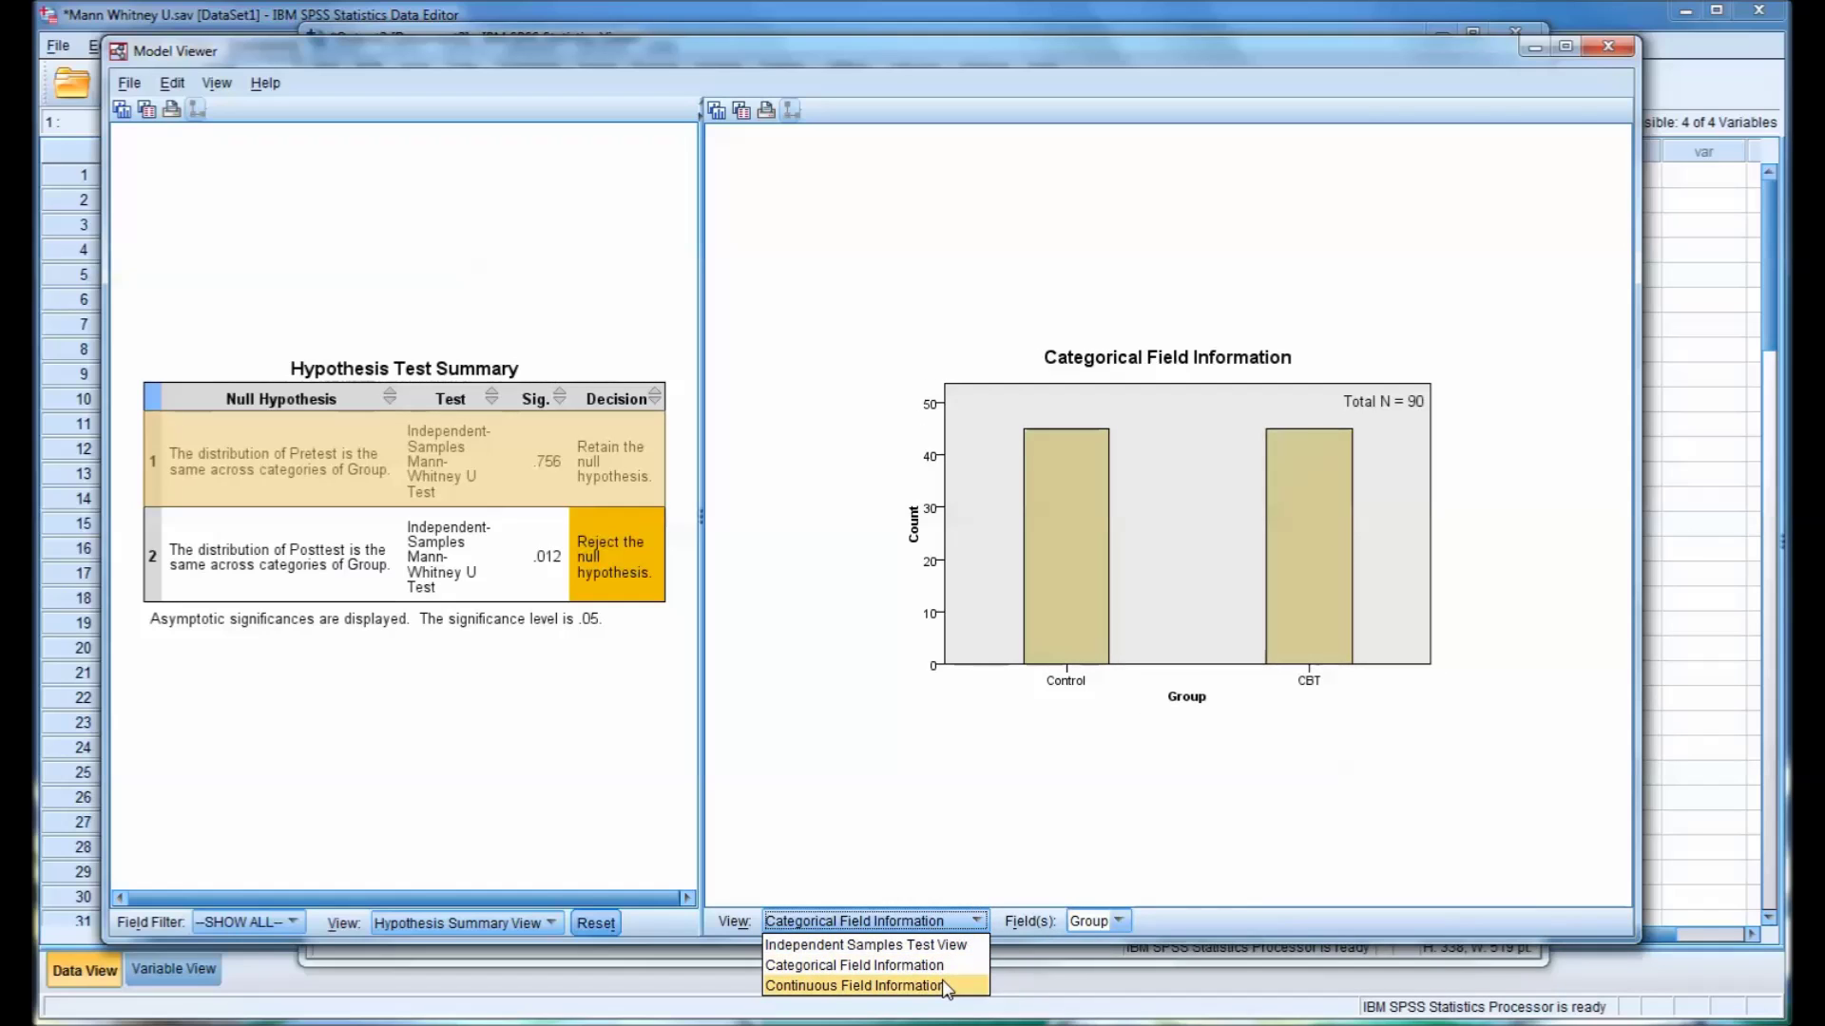
click(856, 986)
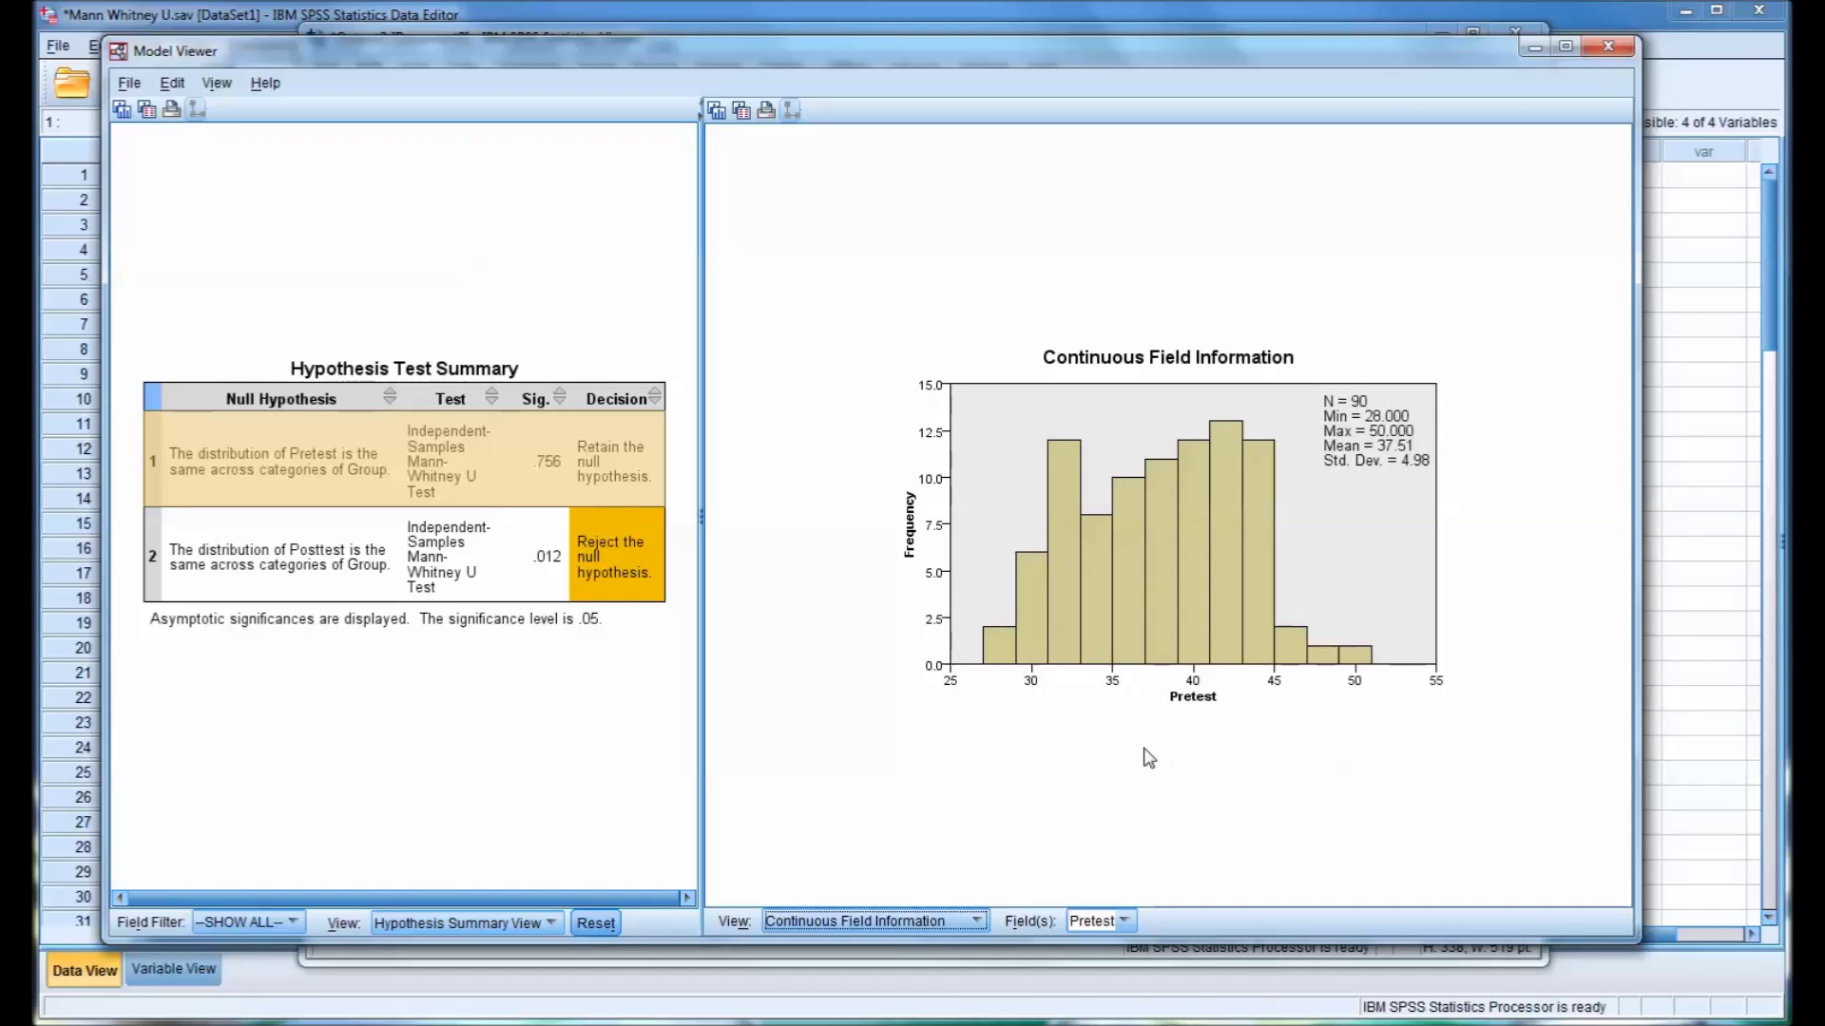
click(982, 918)
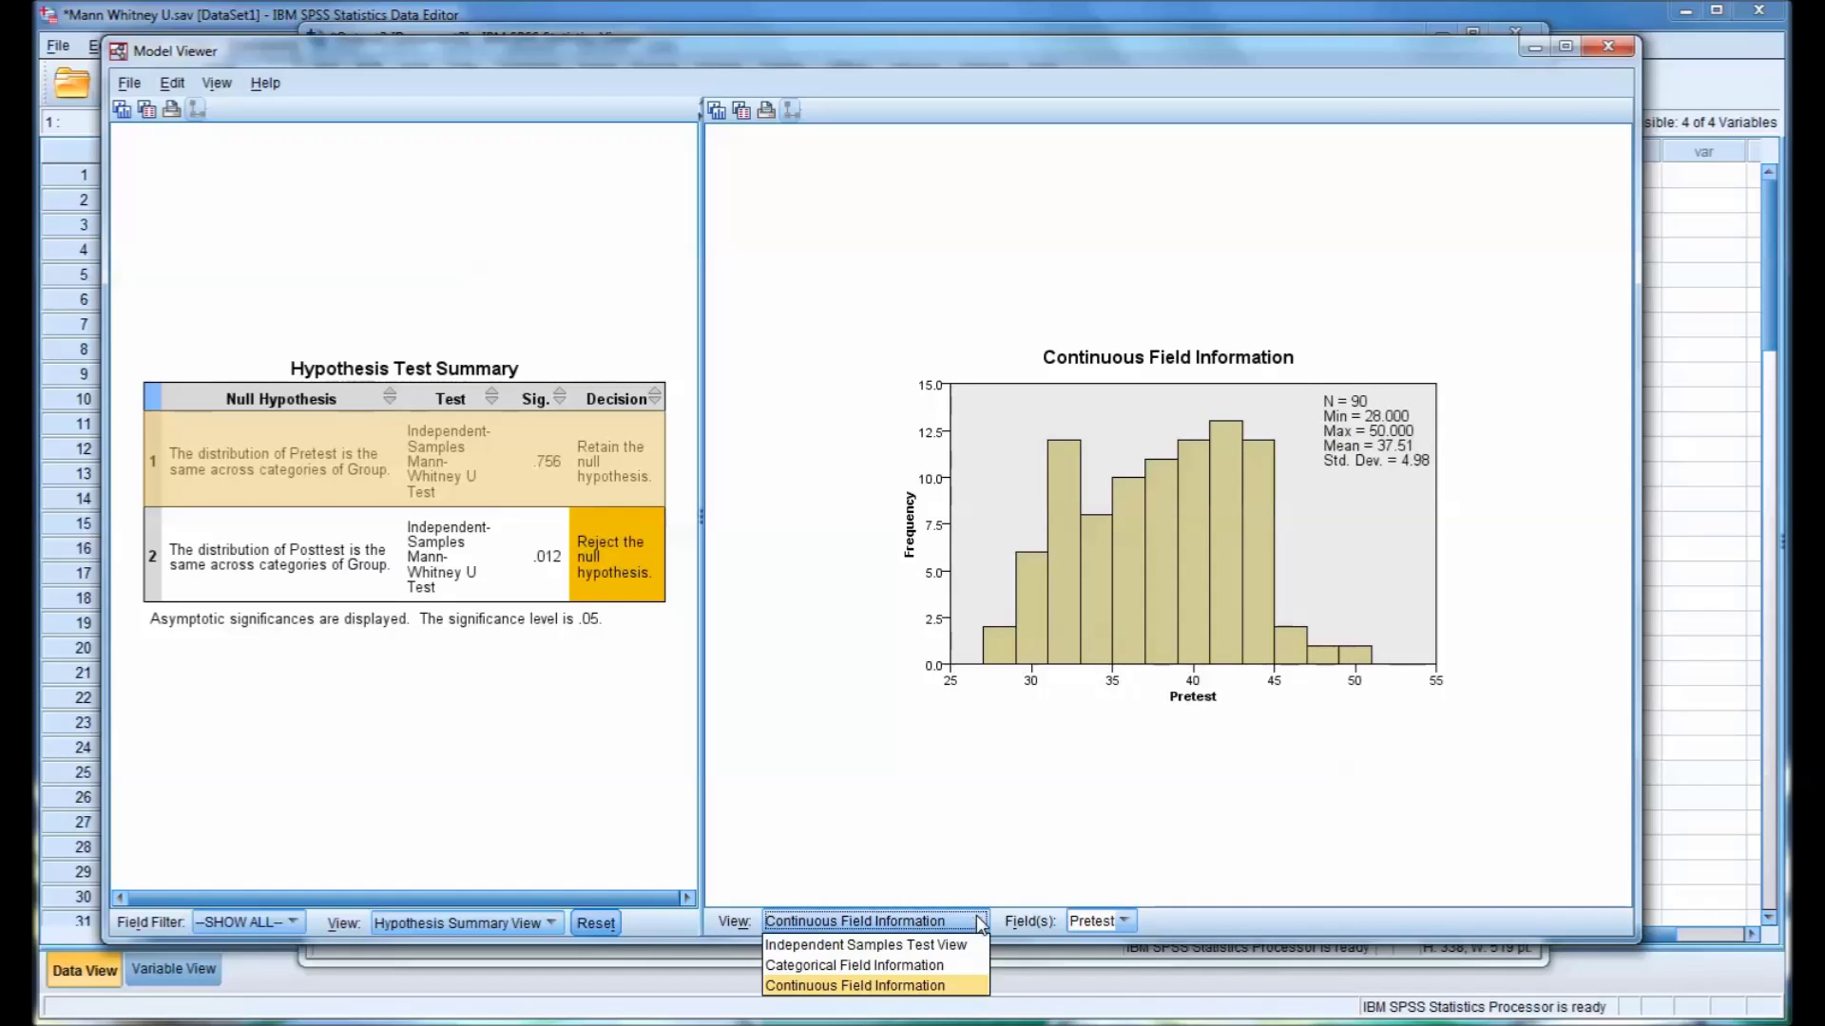
click(943, 946)
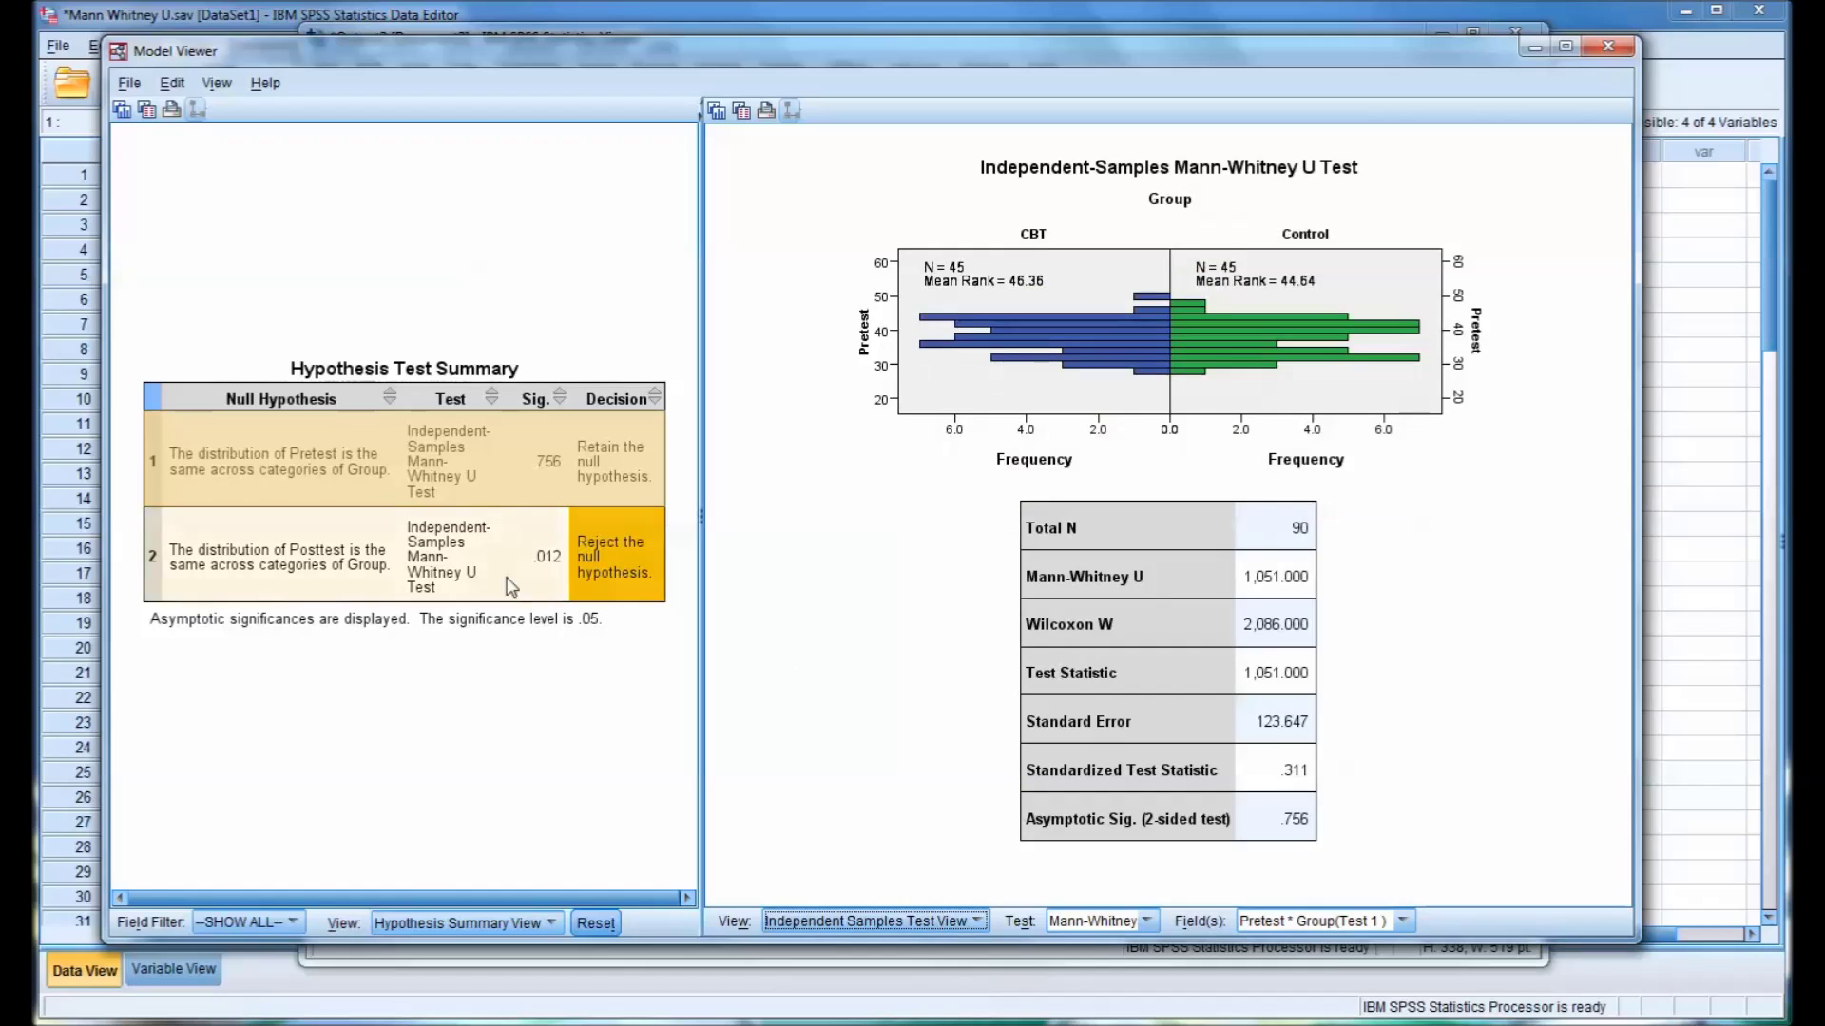
click(266, 567)
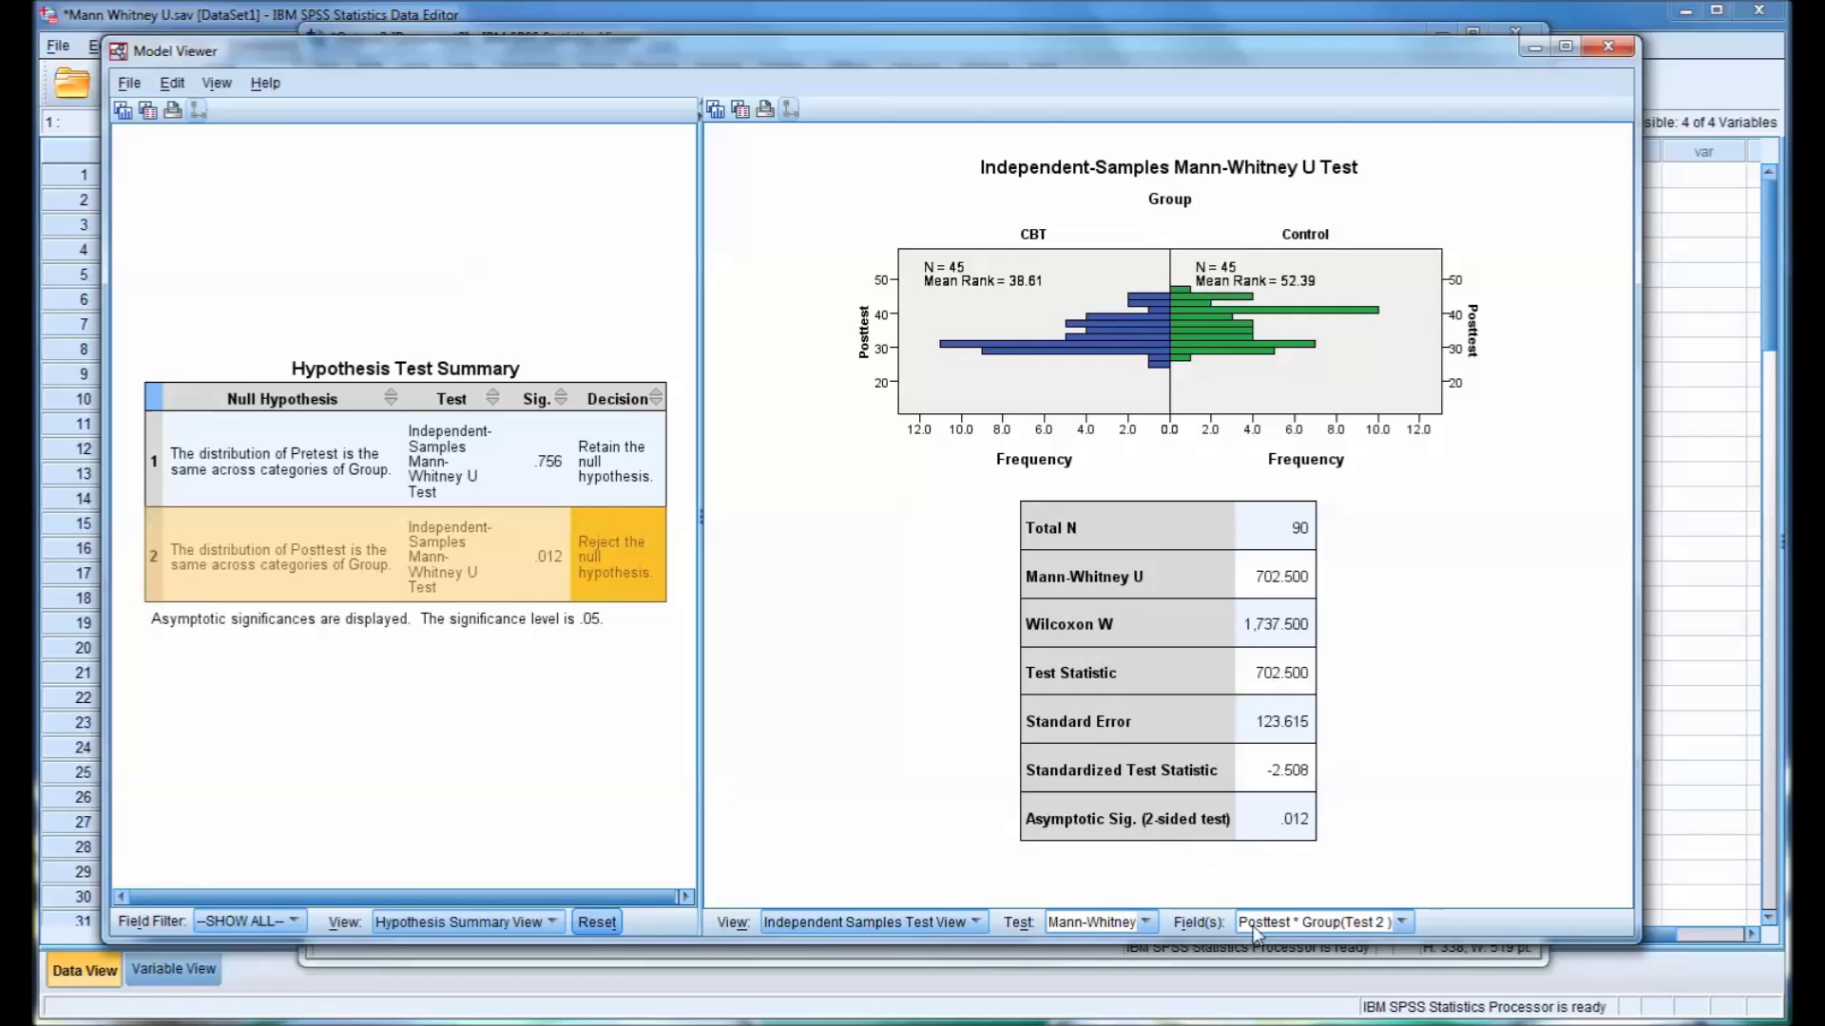
- Browse the Group counts and Posttest histogram views, then return to the Posttest Mann-Whitney test view
click(1403, 921)
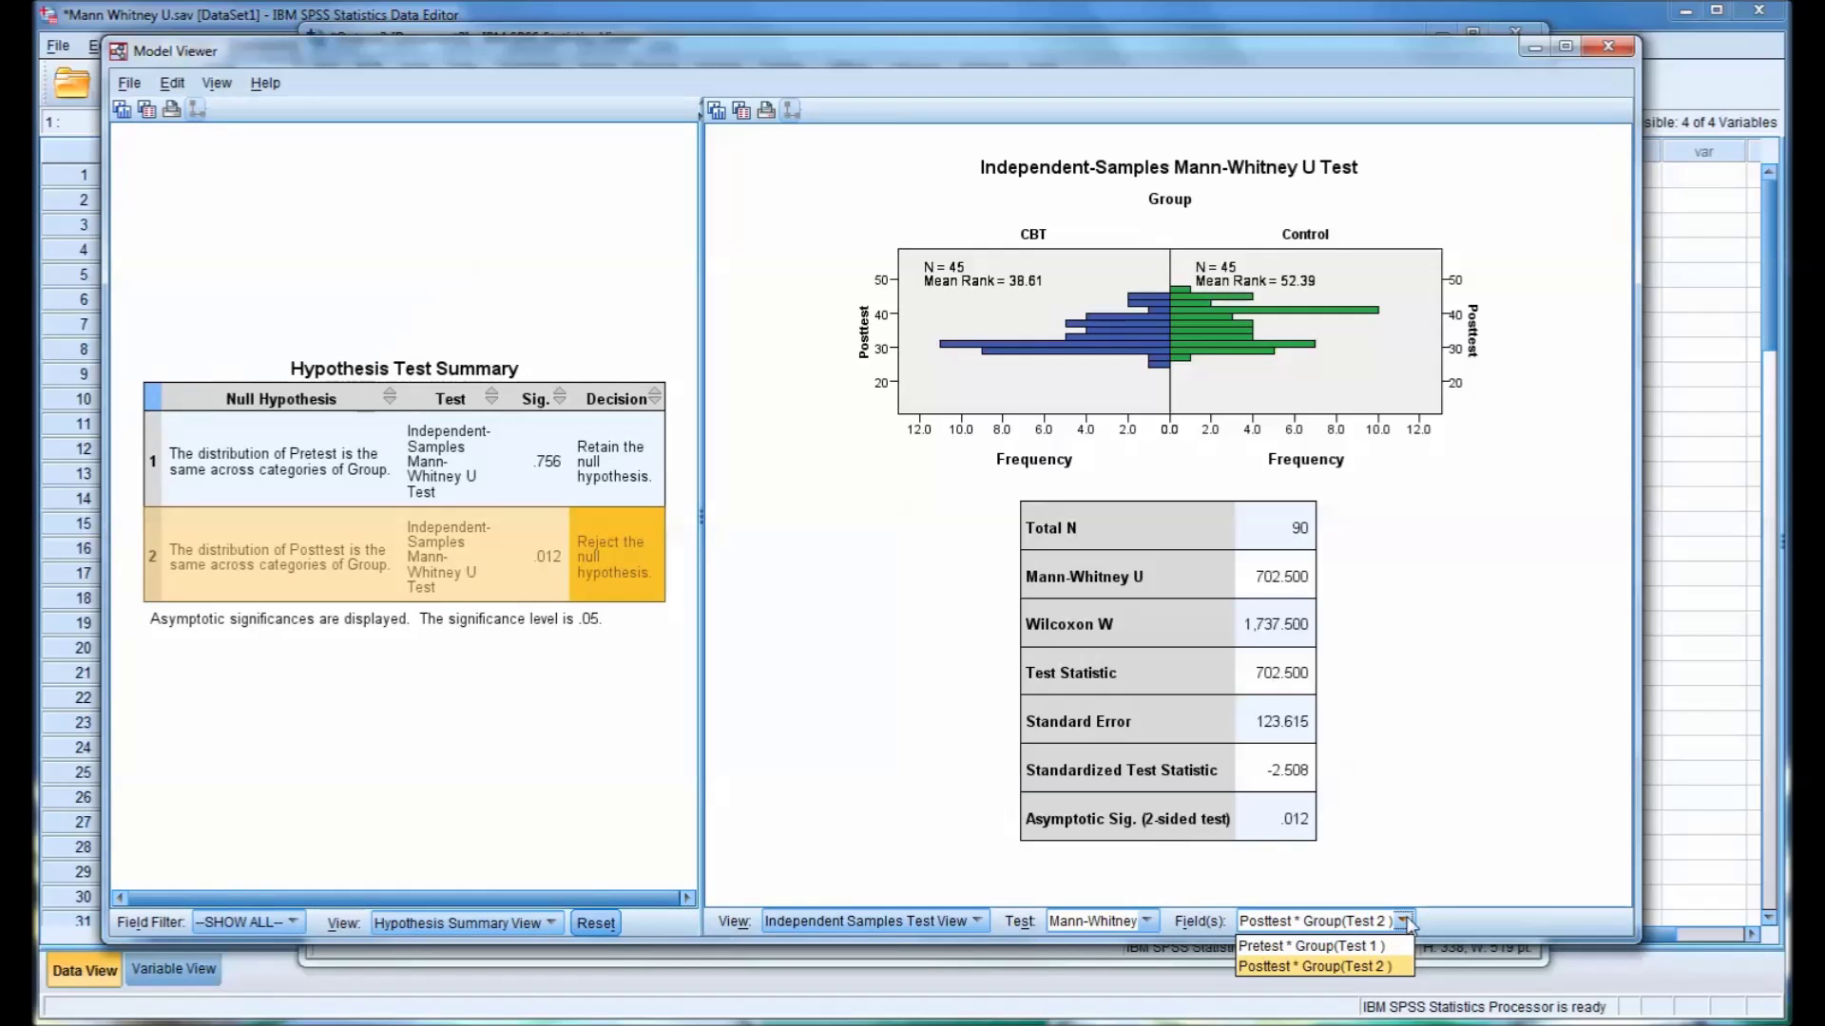
click(979, 922)
click(946, 967)
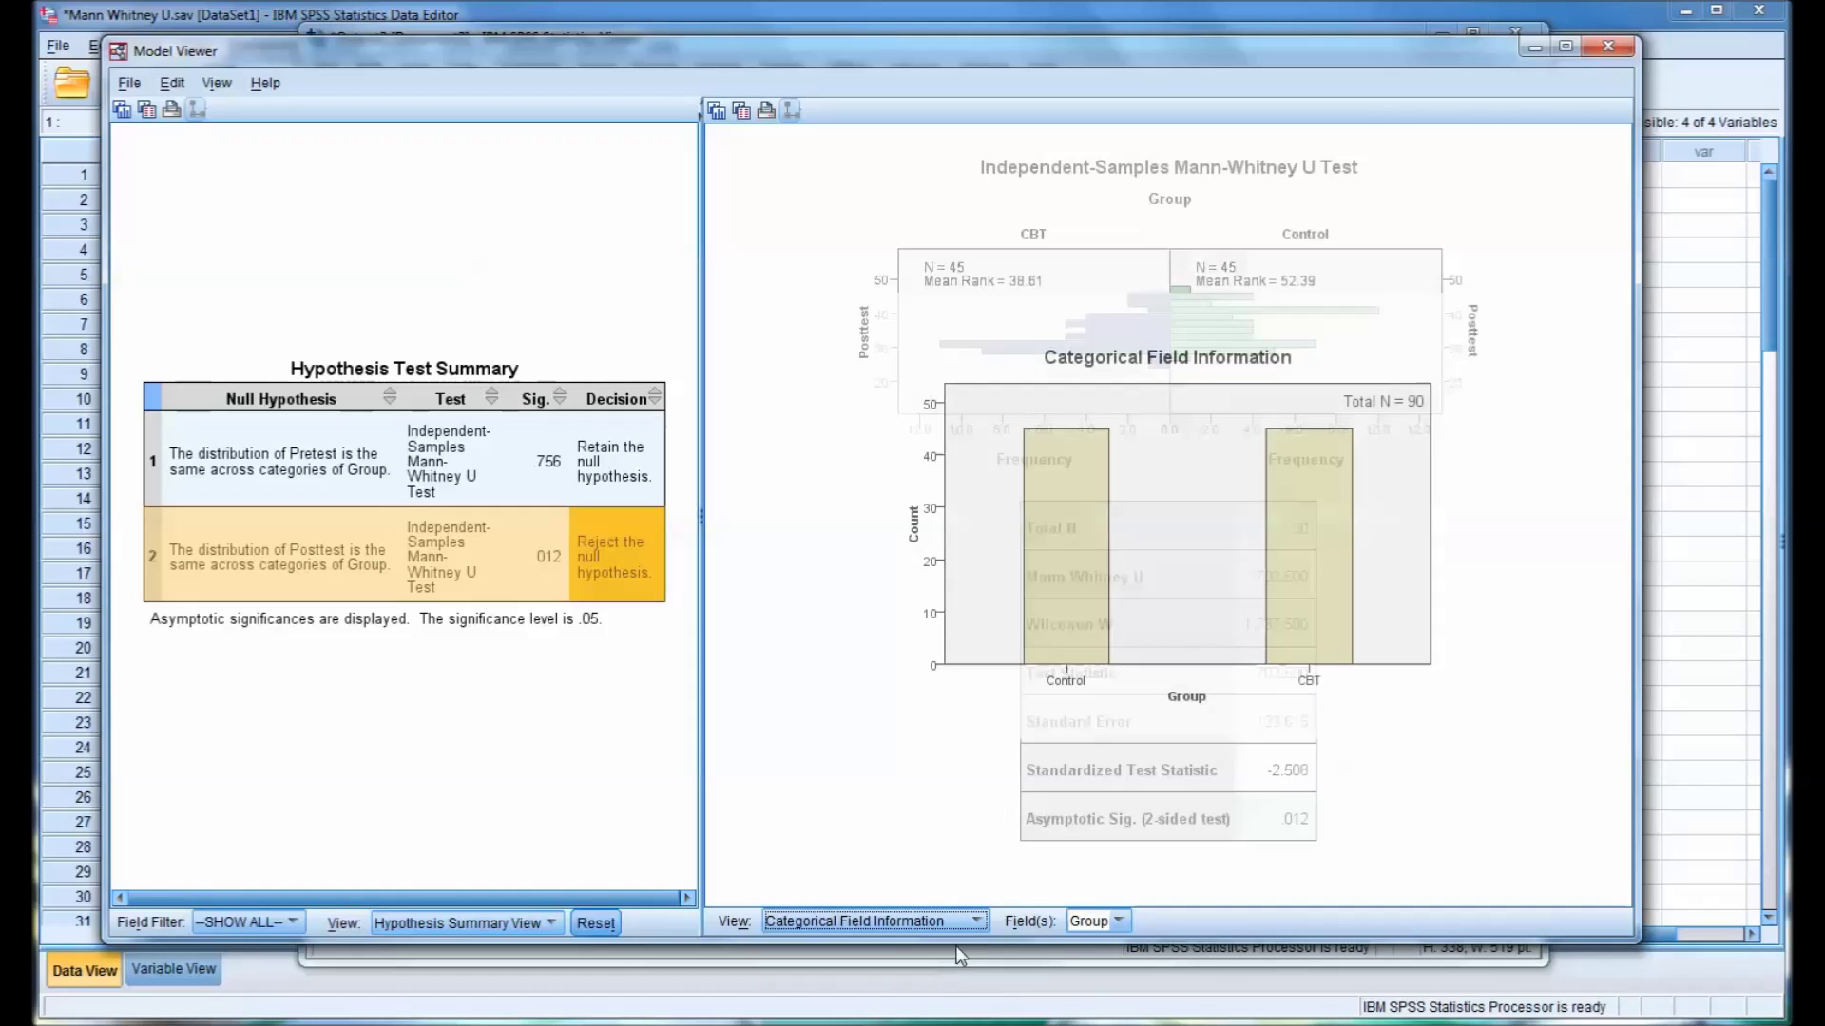
click(979, 922)
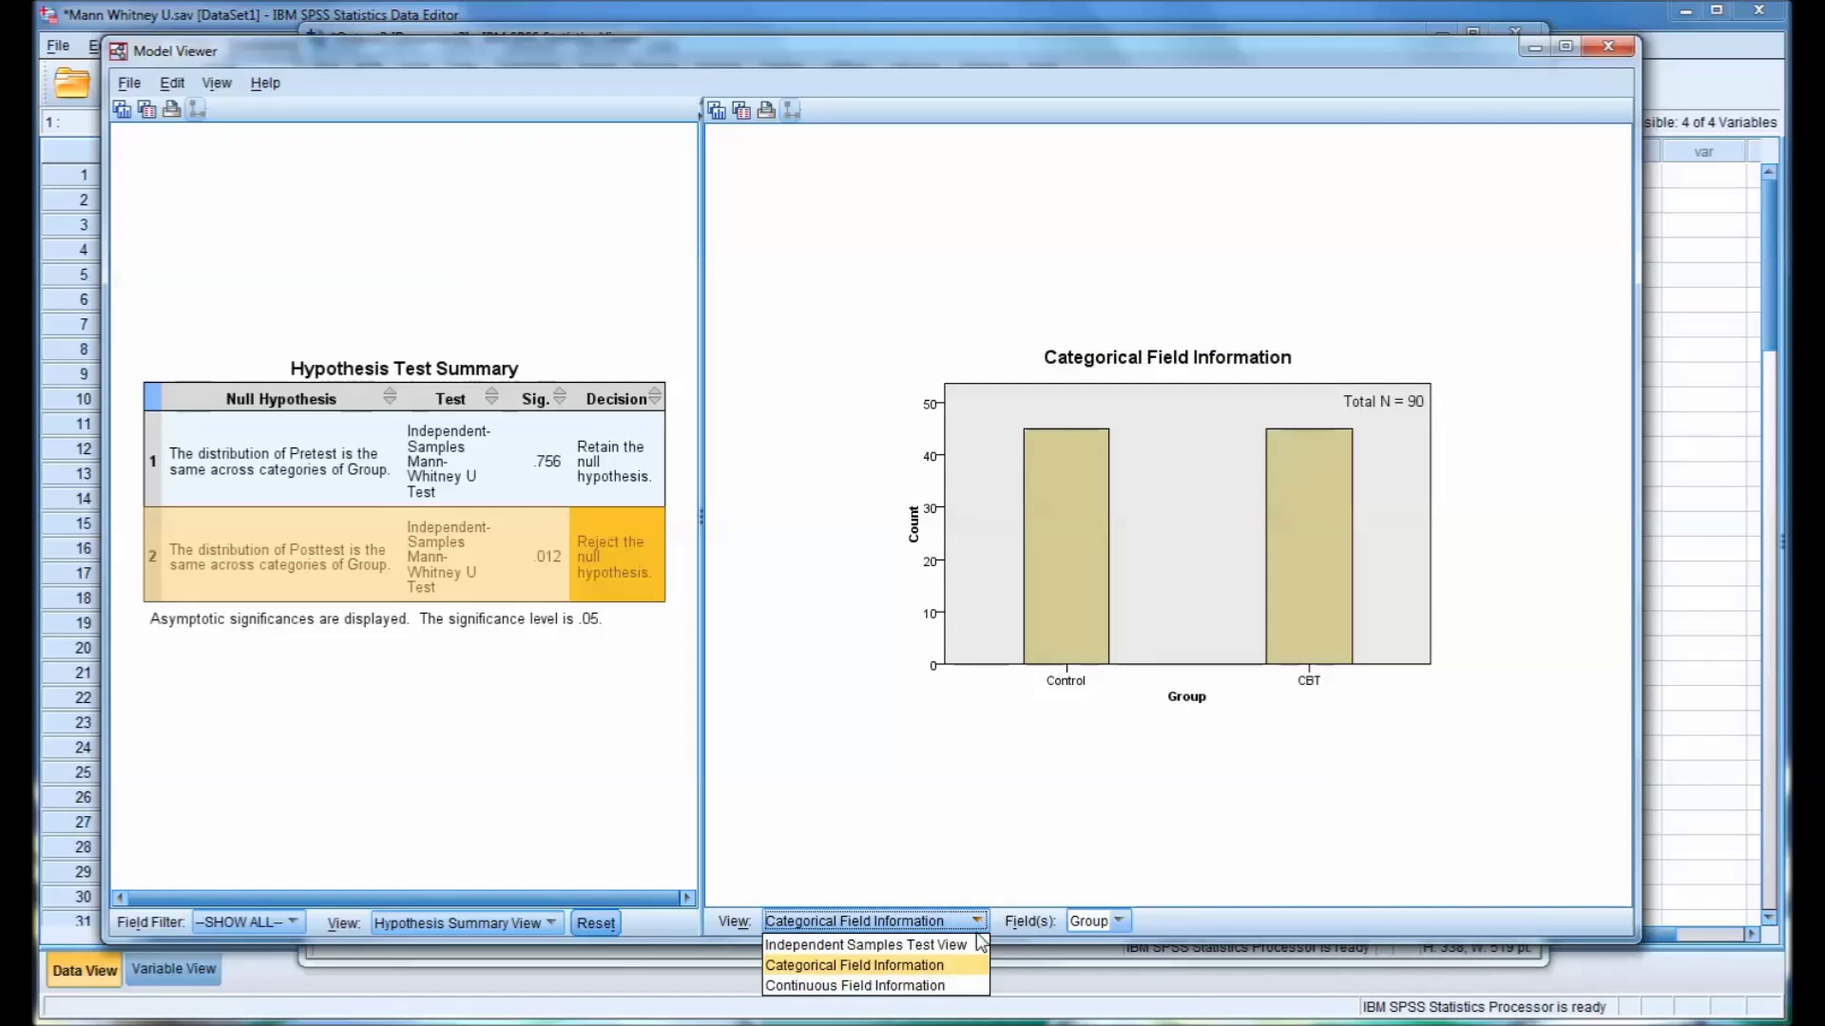
click(948, 981)
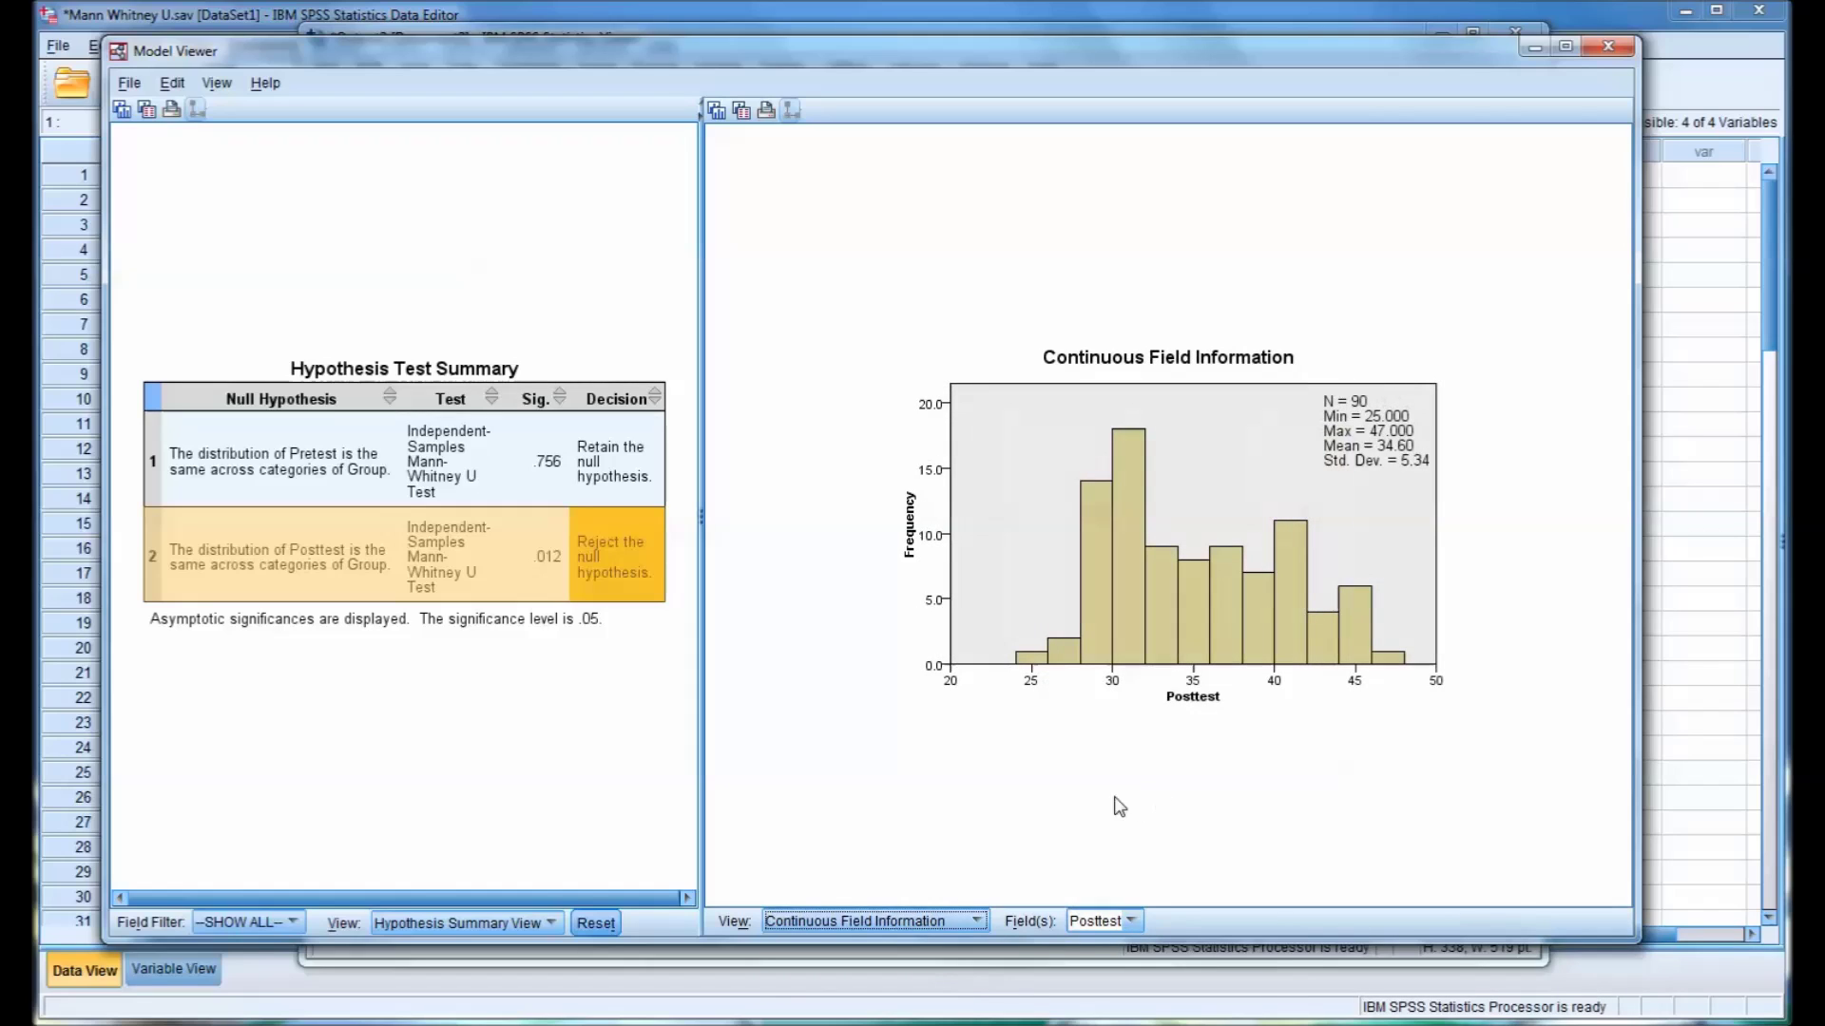
click(977, 921)
click(948, 945)
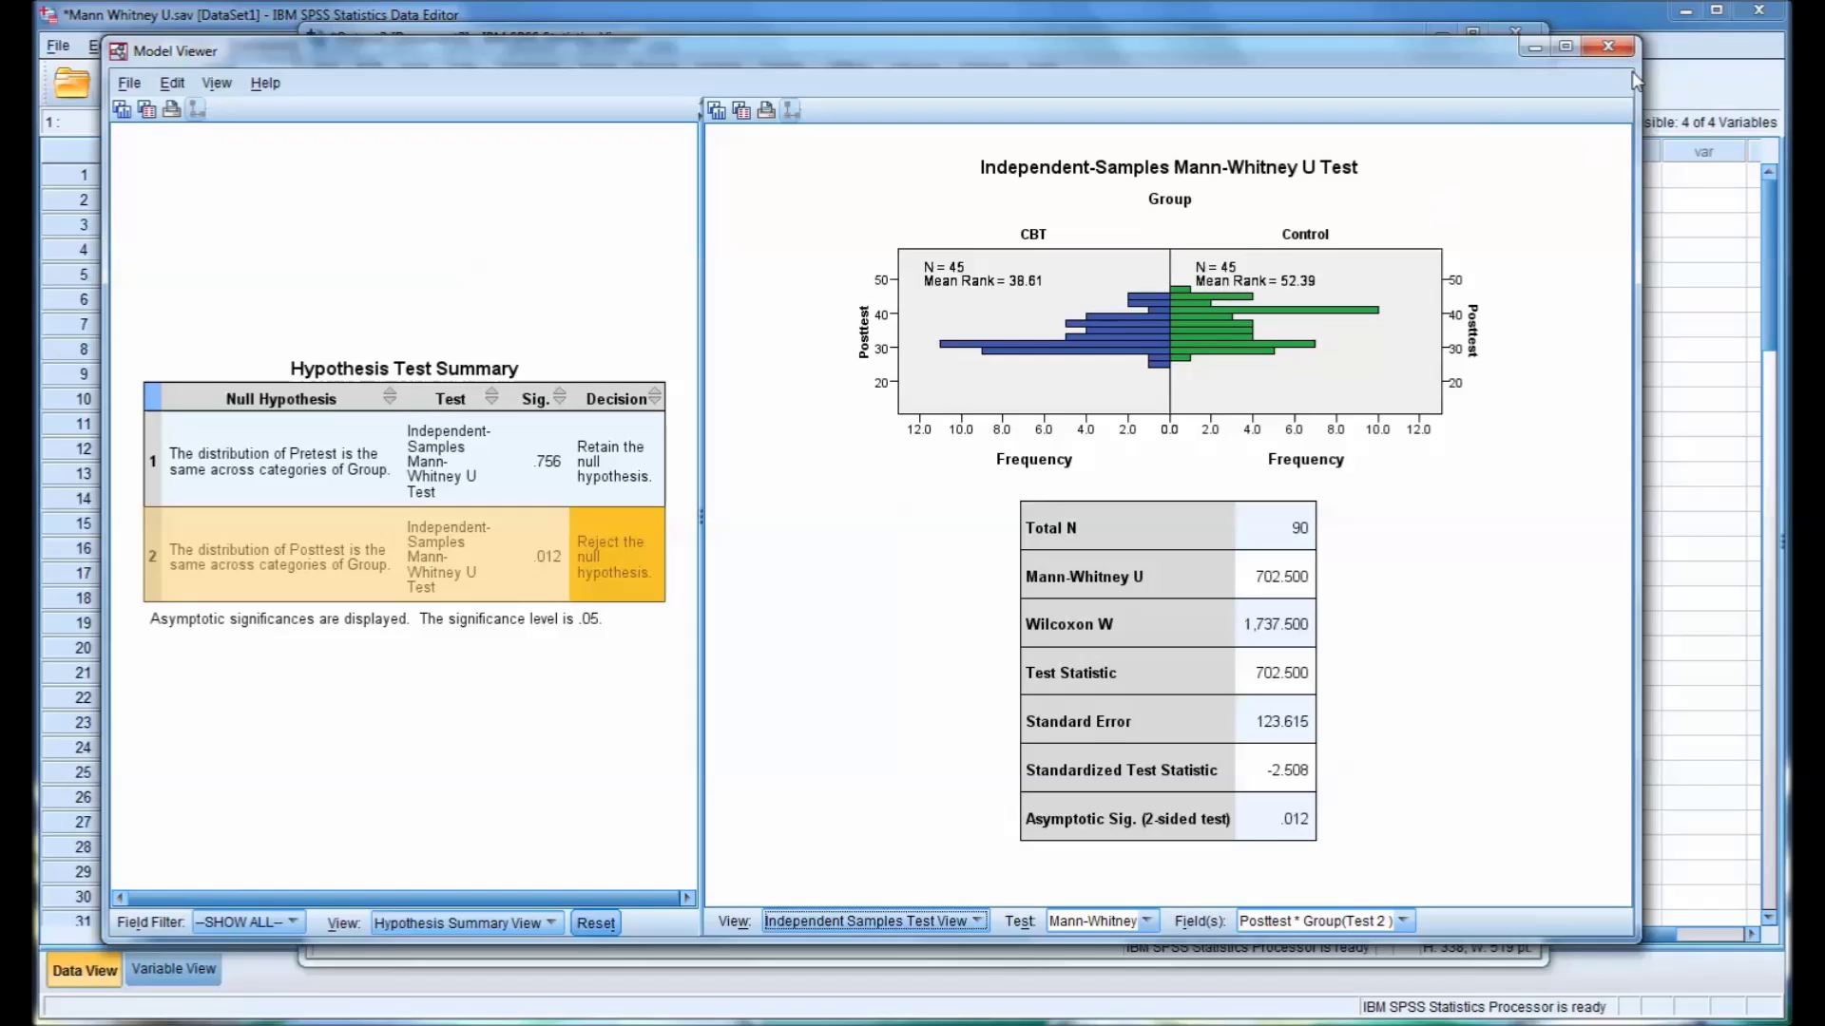
- Close the Model Viewer and minimize the Output Viewer to reveal the Mann Whitney U.sav data
click(1607, 45)
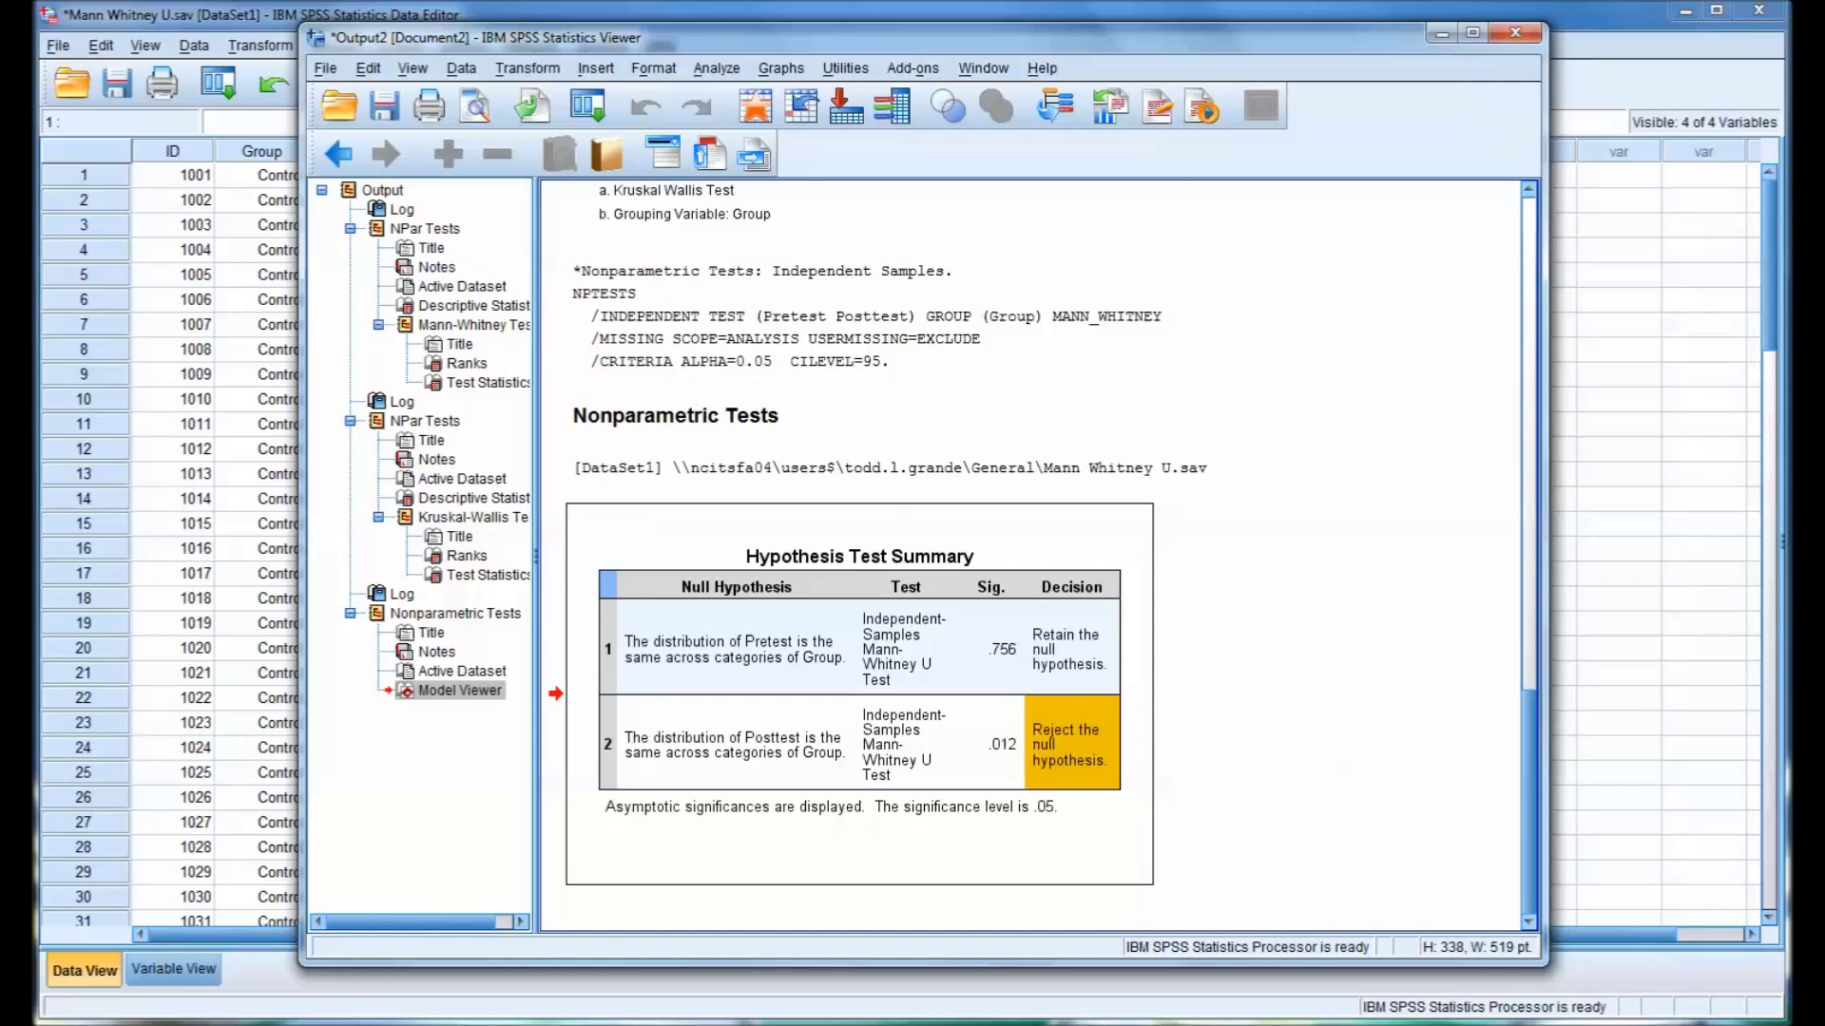
click(1439, 35)
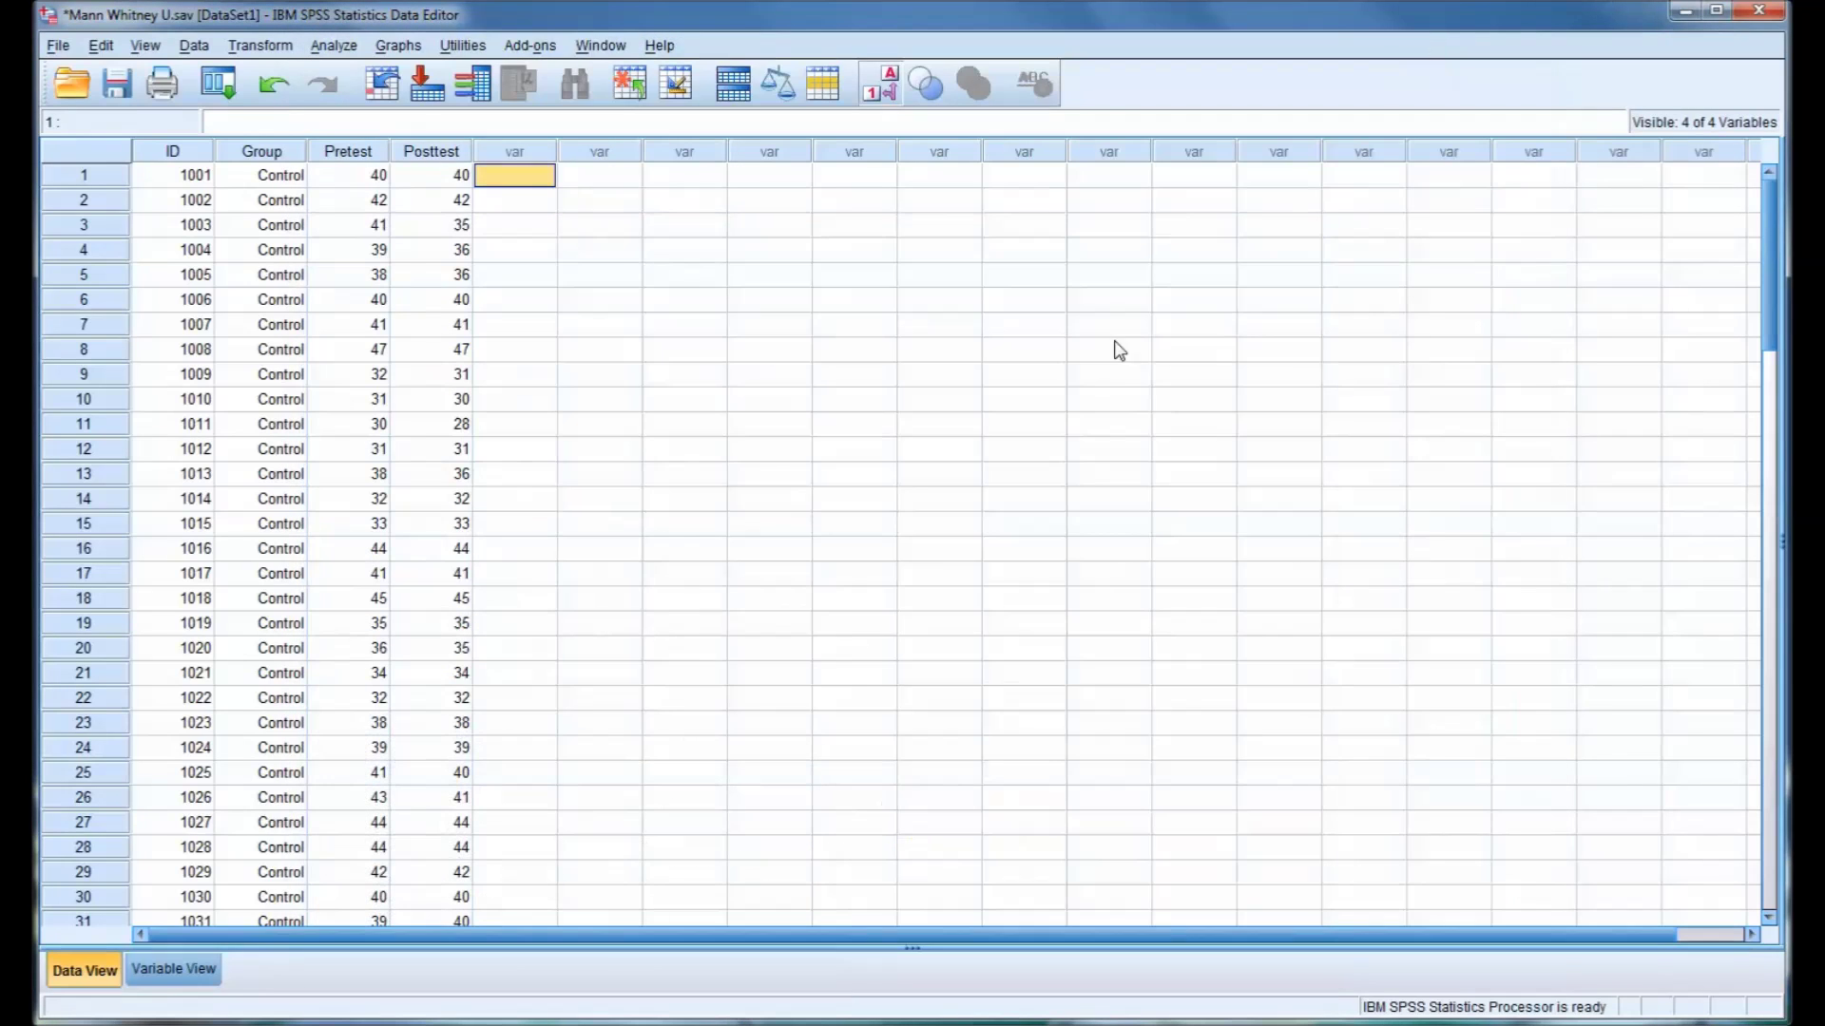